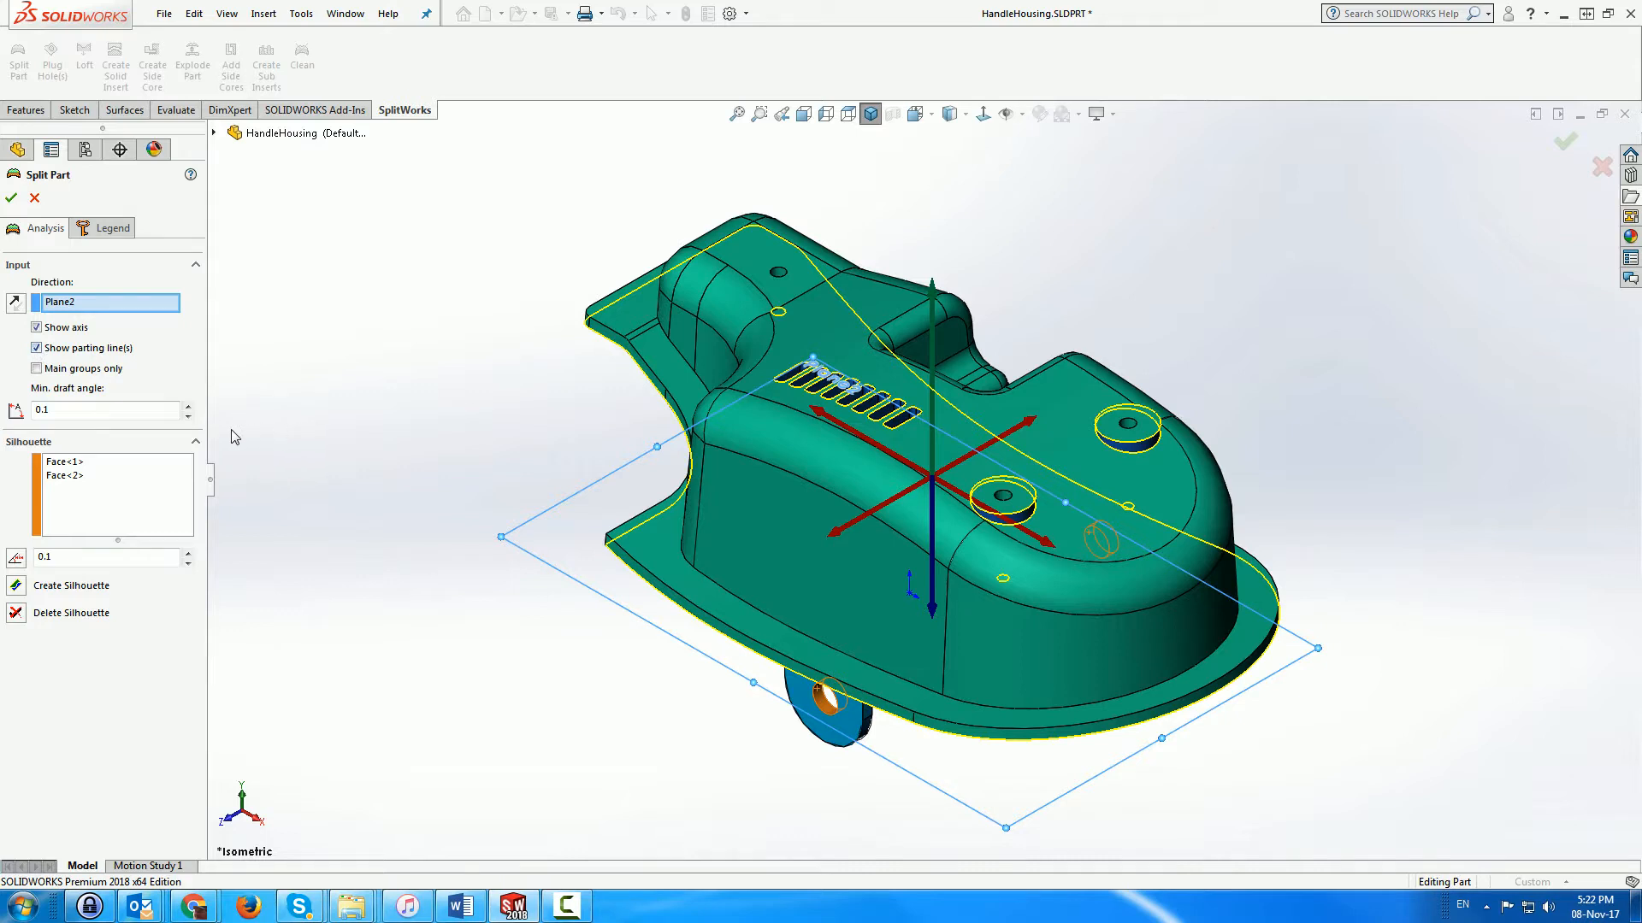
Restrict the Split Part analysis to main groups only, review the legend, exploded preview and silhouette faces, and apply the split
click(37, 369)
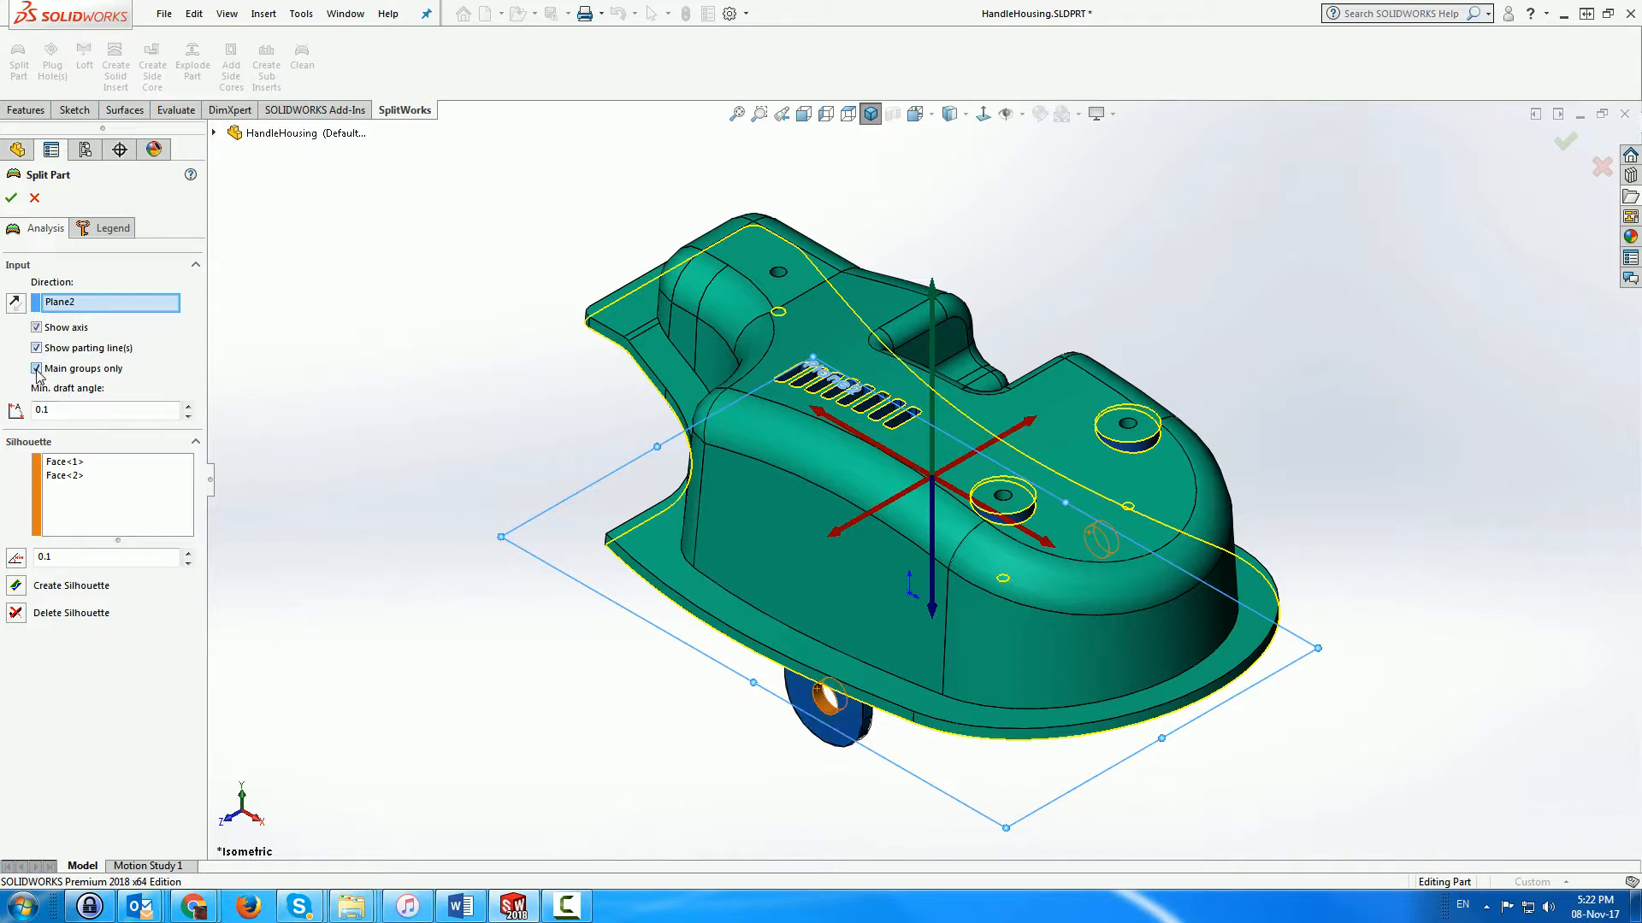
click(118, 231)
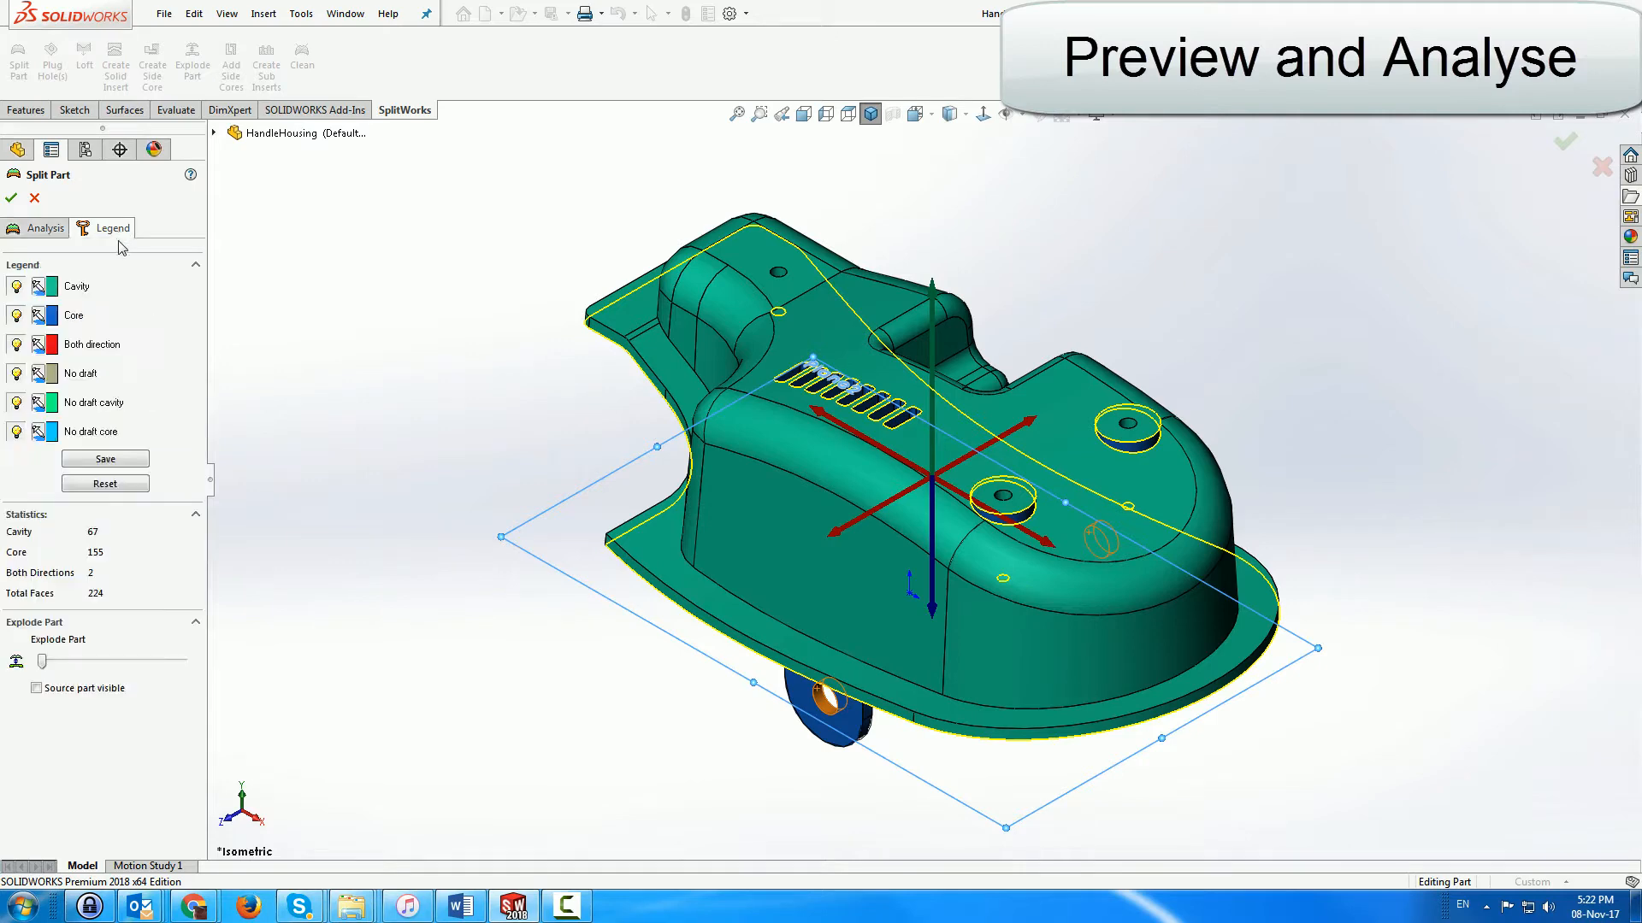
mouse_move(43, 667)
mouse_down()
mouse_move(128, 667)
mouse_move(18, 662)
mouse_up()
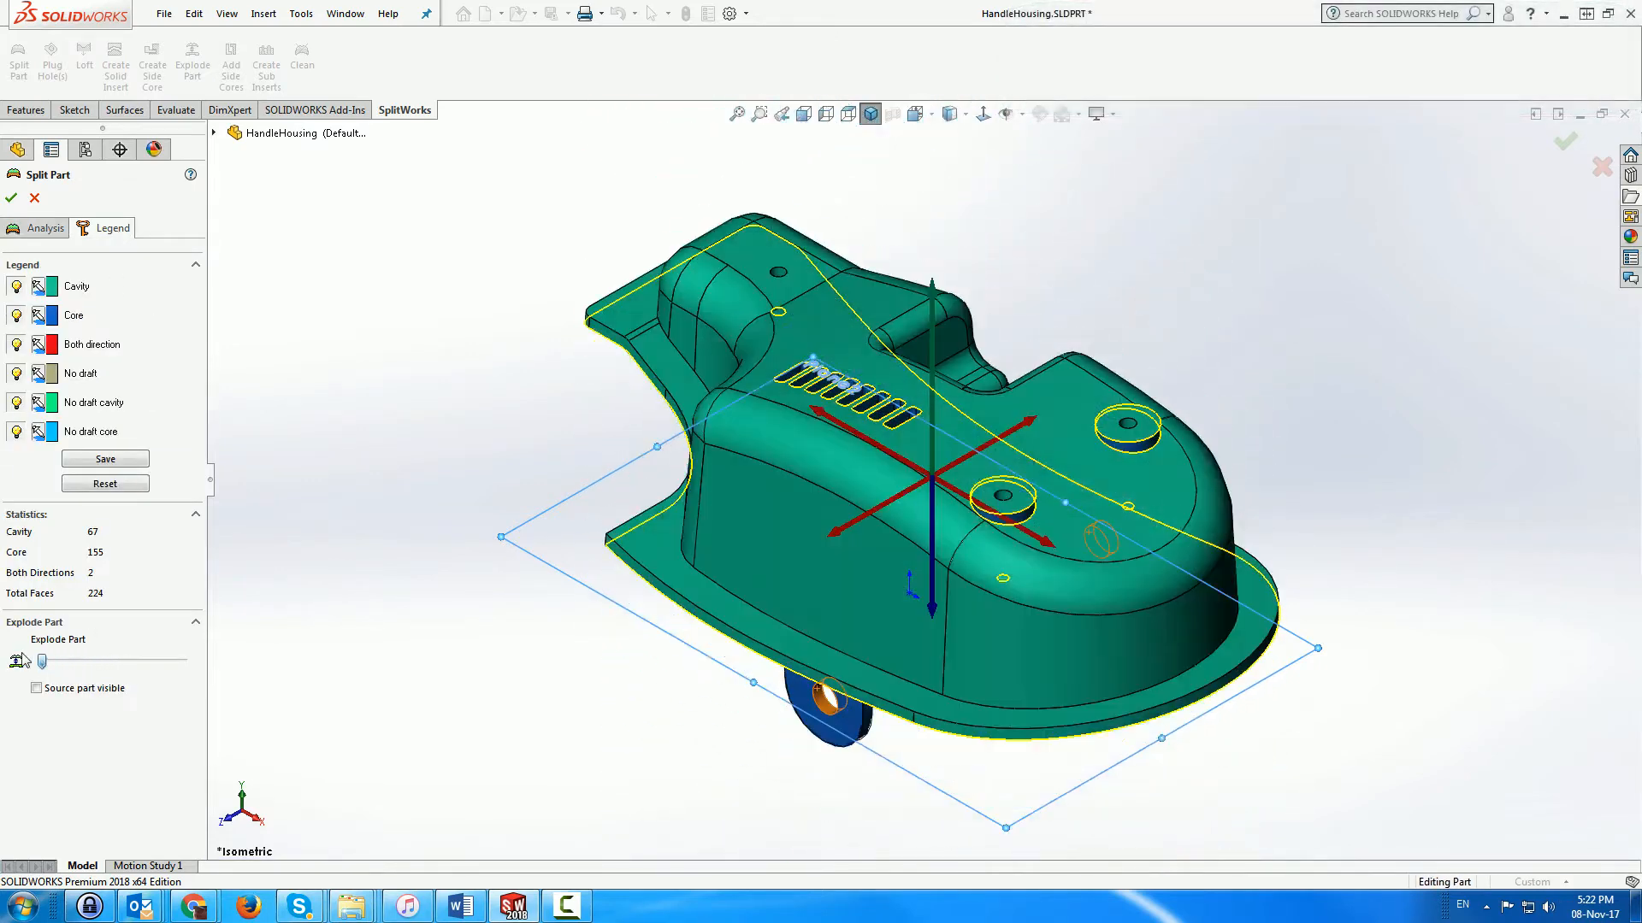
click(47, 229)
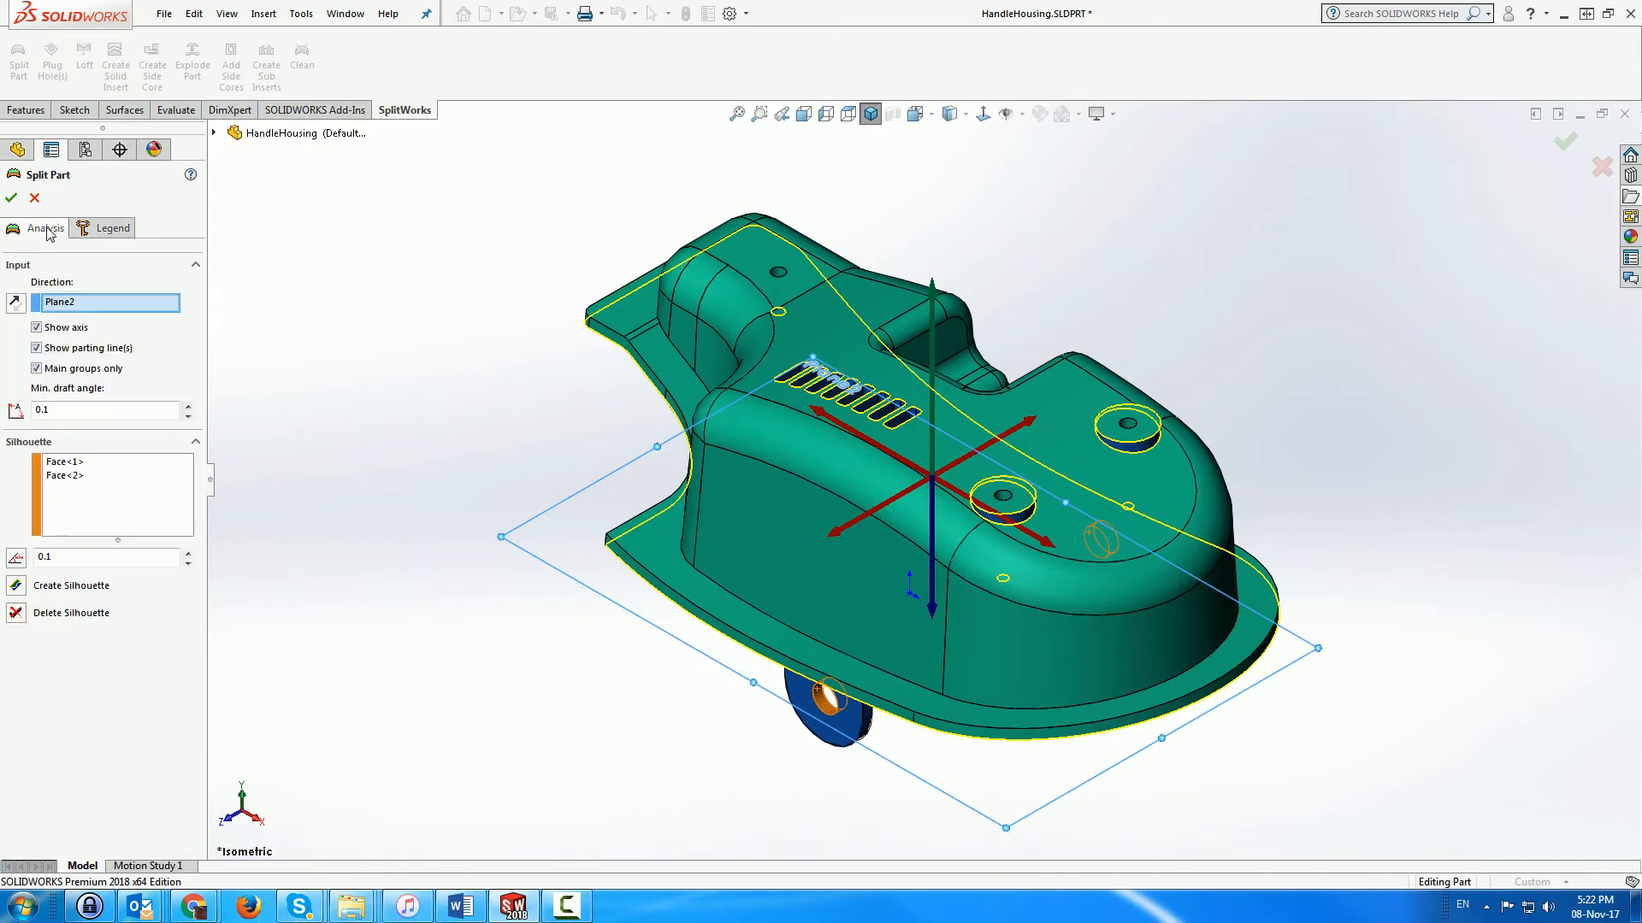
click(67, 476)
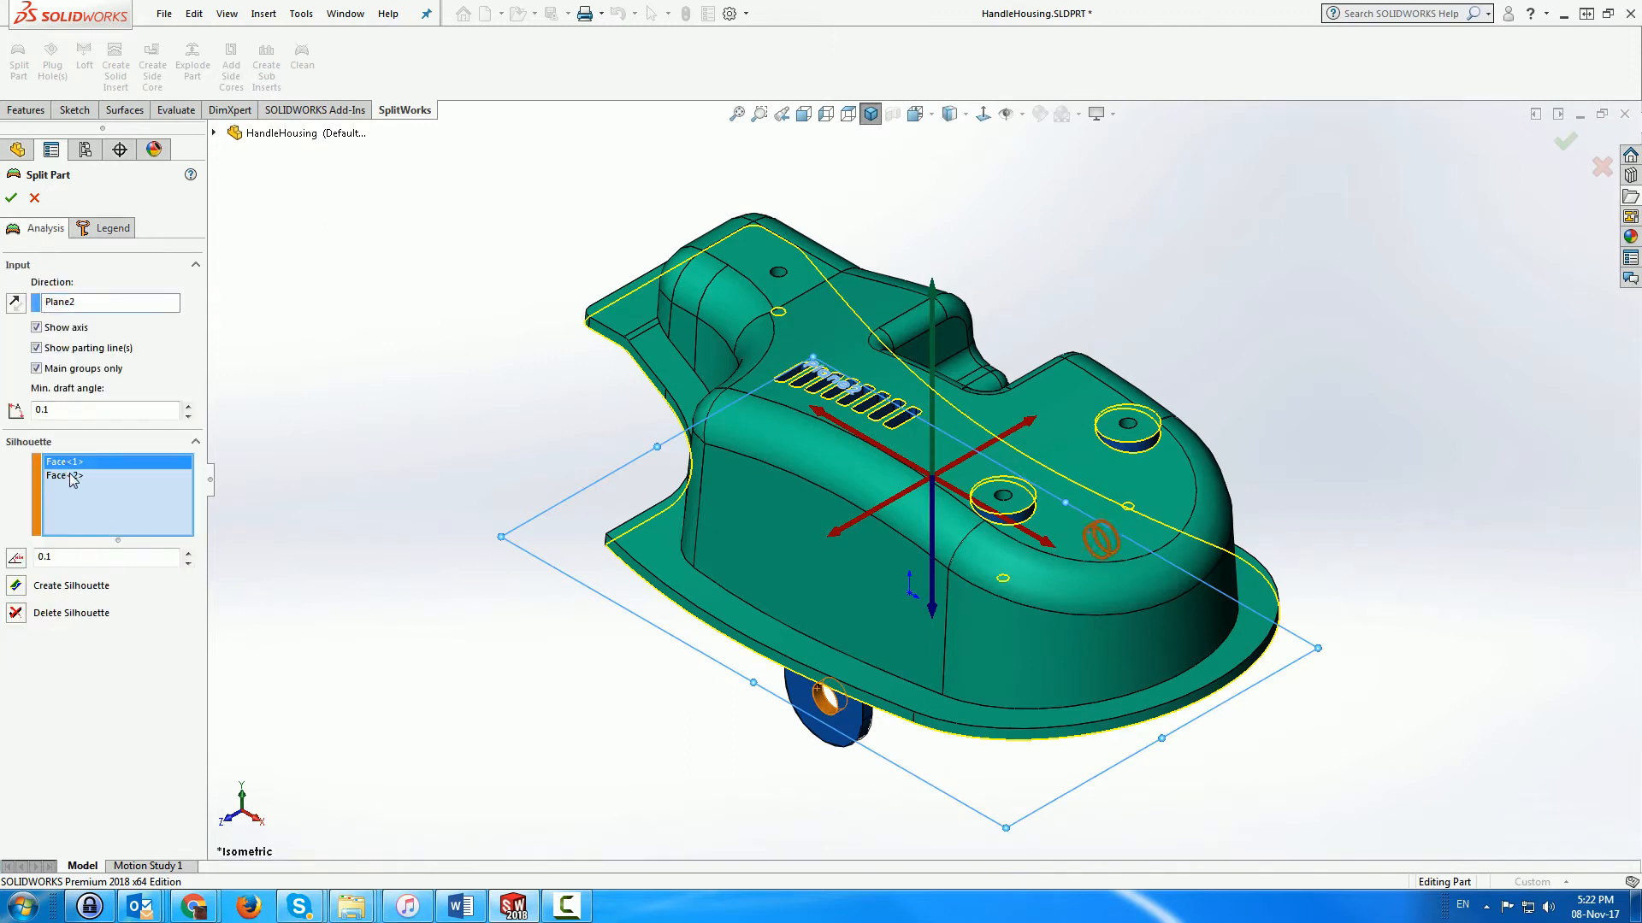
click(11, 198)
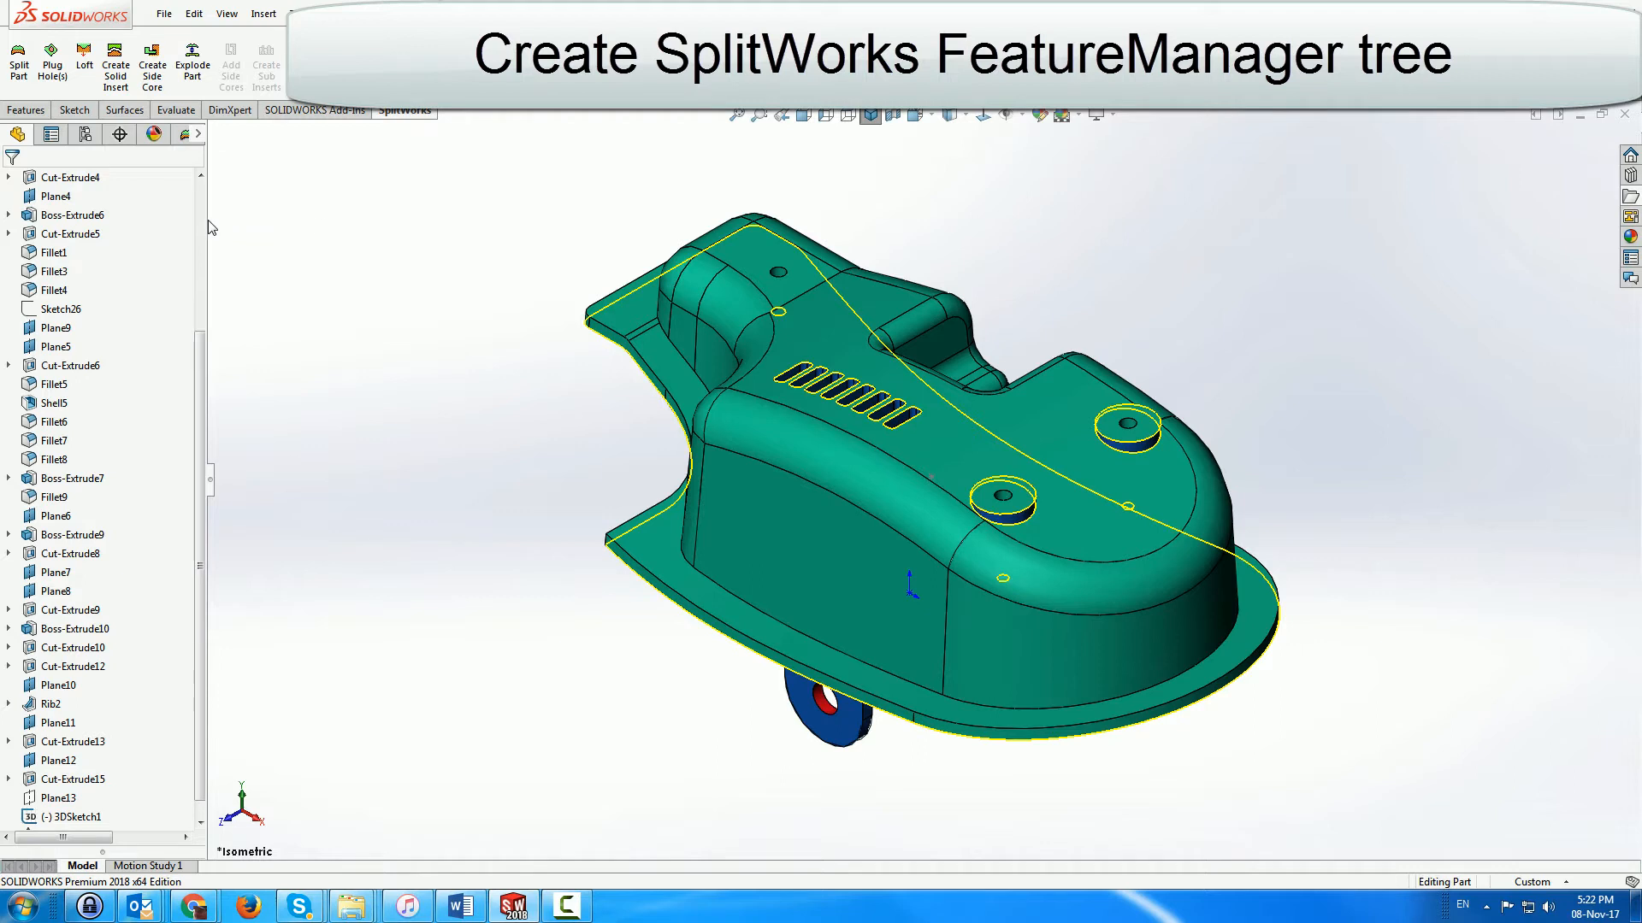
Widen the tree area, show the SplitWorks tree and examine the commands offered for the Both Directions group and the part
drag(207, 220, 274, 220)
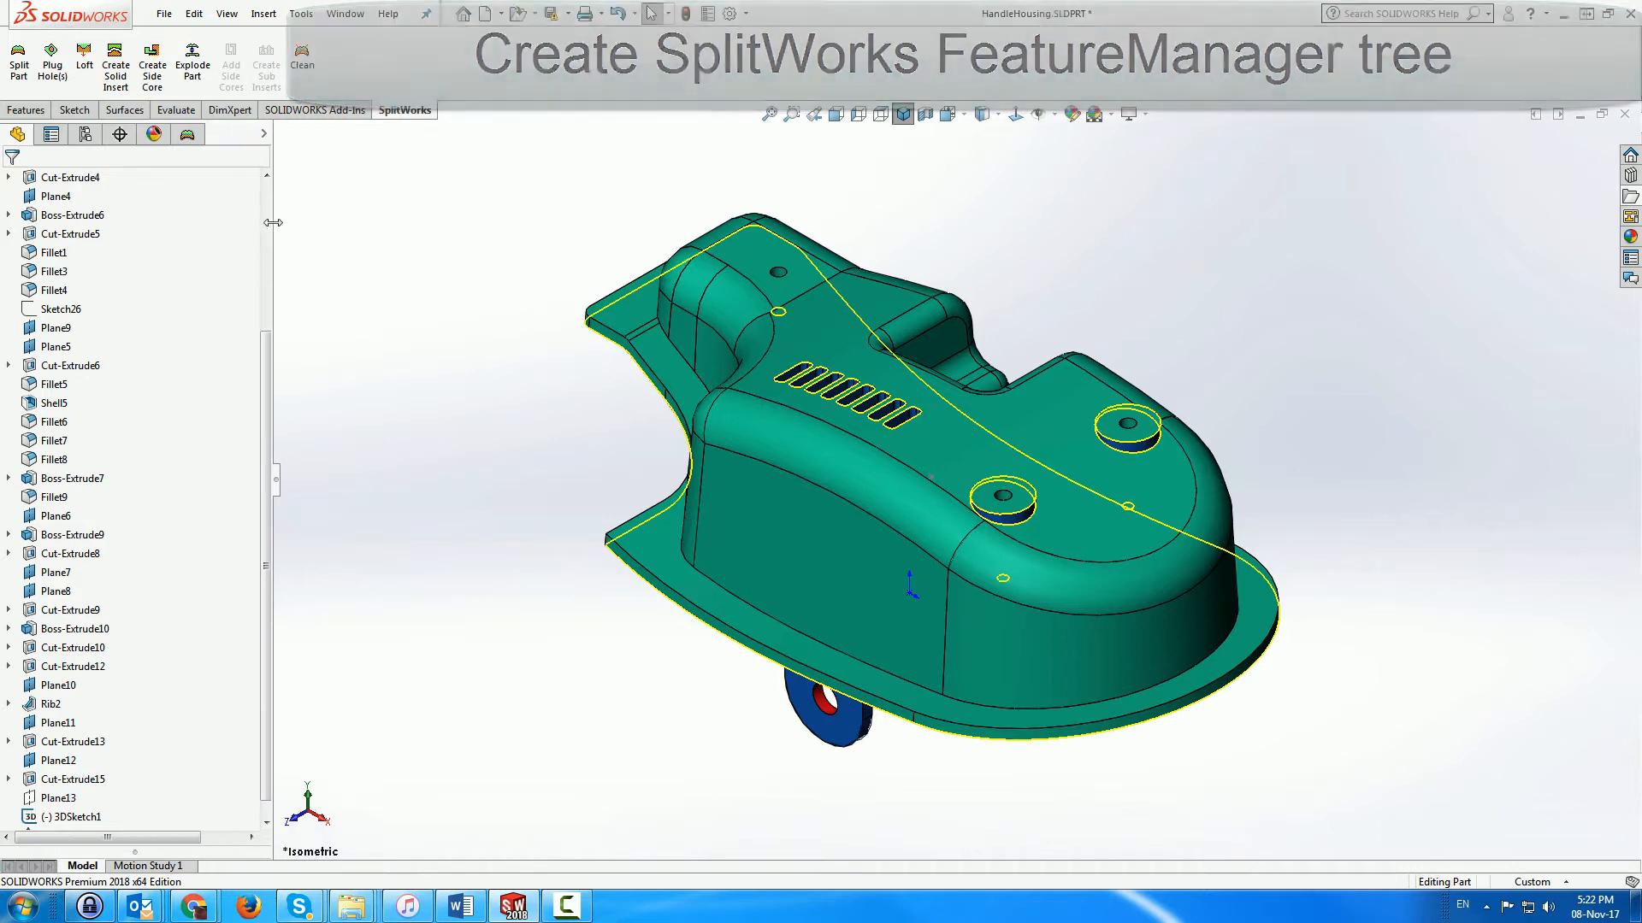
click(188, 135)
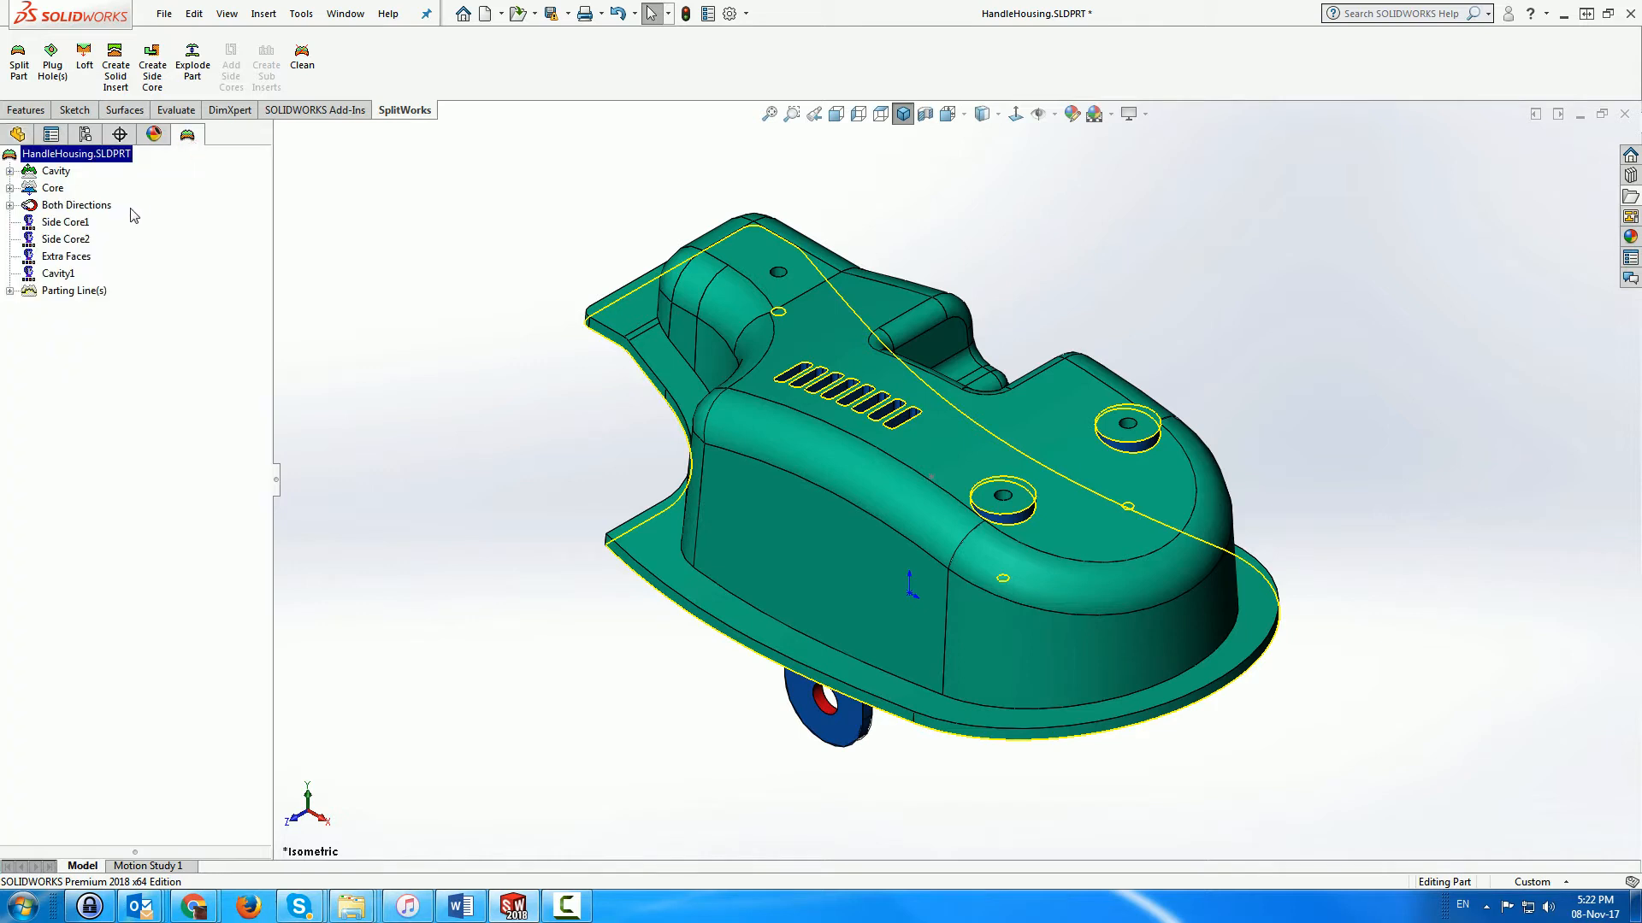
right_click(78, 210)
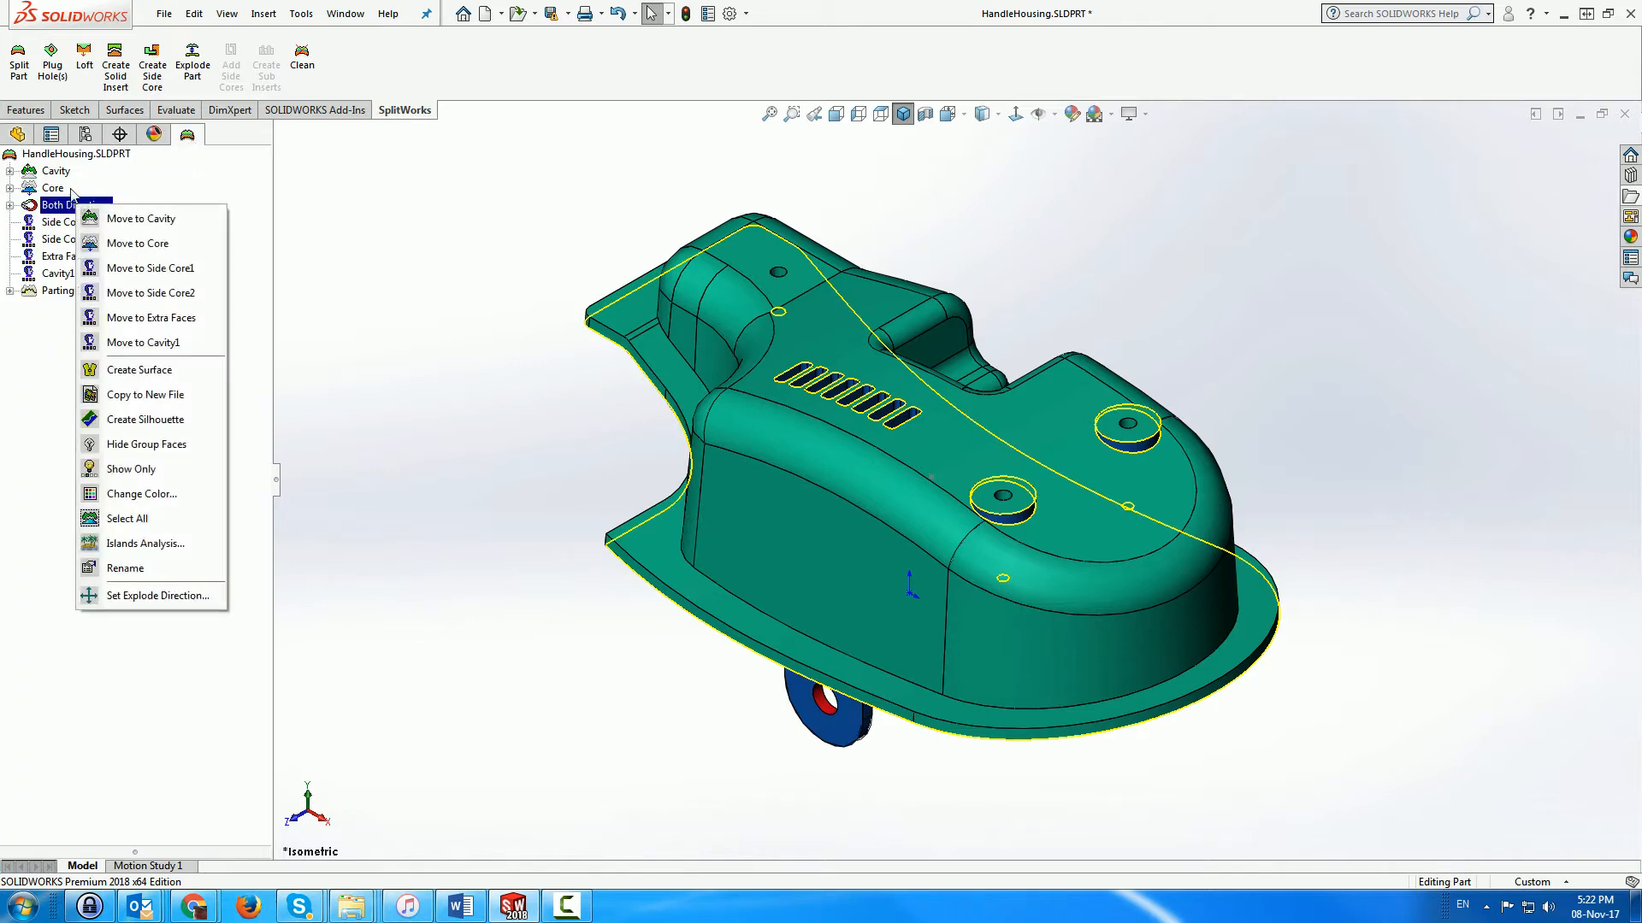
click(71, 189)
right_click(83, 157)
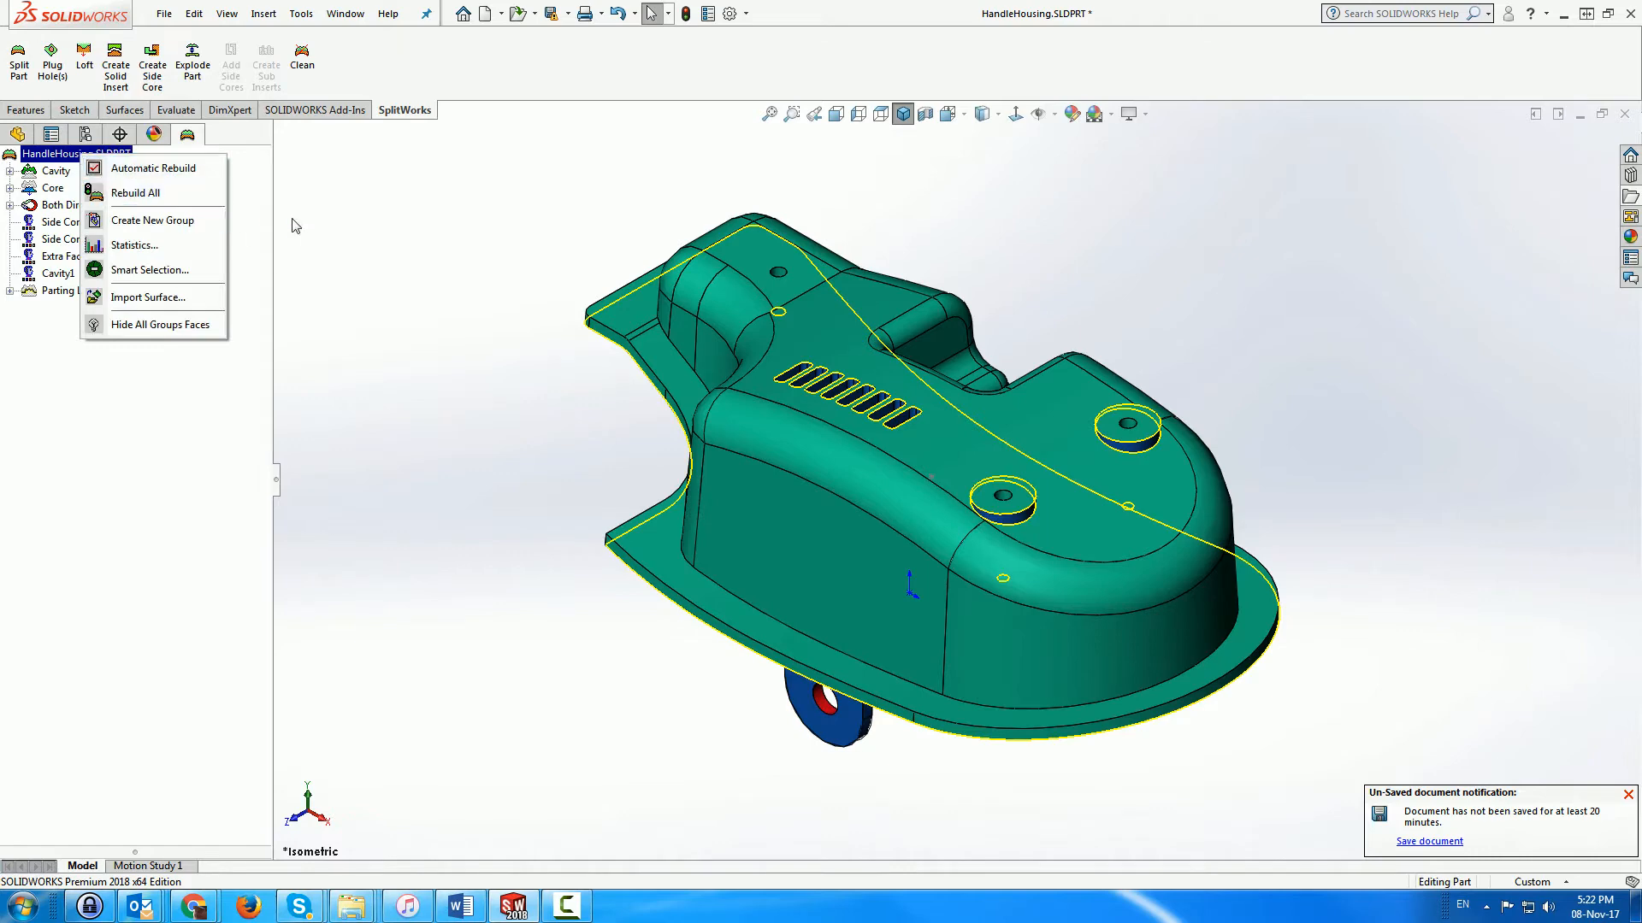
click(385, 228)
Edit the extrusion of the two round bosses on the housing's upper face so that its draft goes outward
click(17, 134)
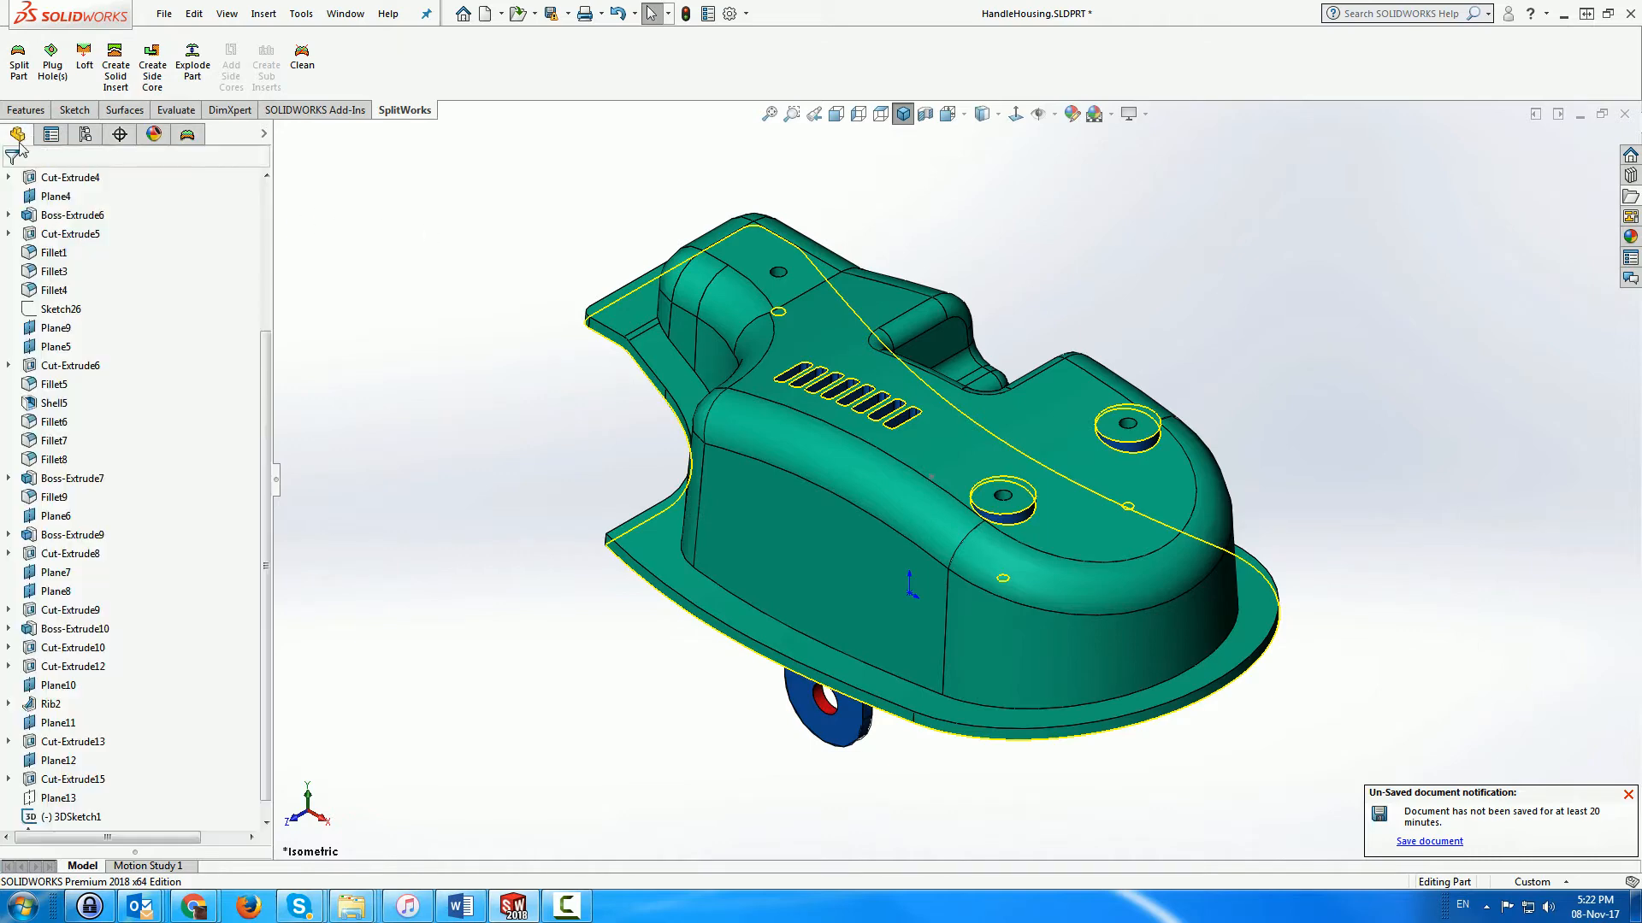
scroll(1039, 513, down, 2)
scroll(1038, 513, down, 3)
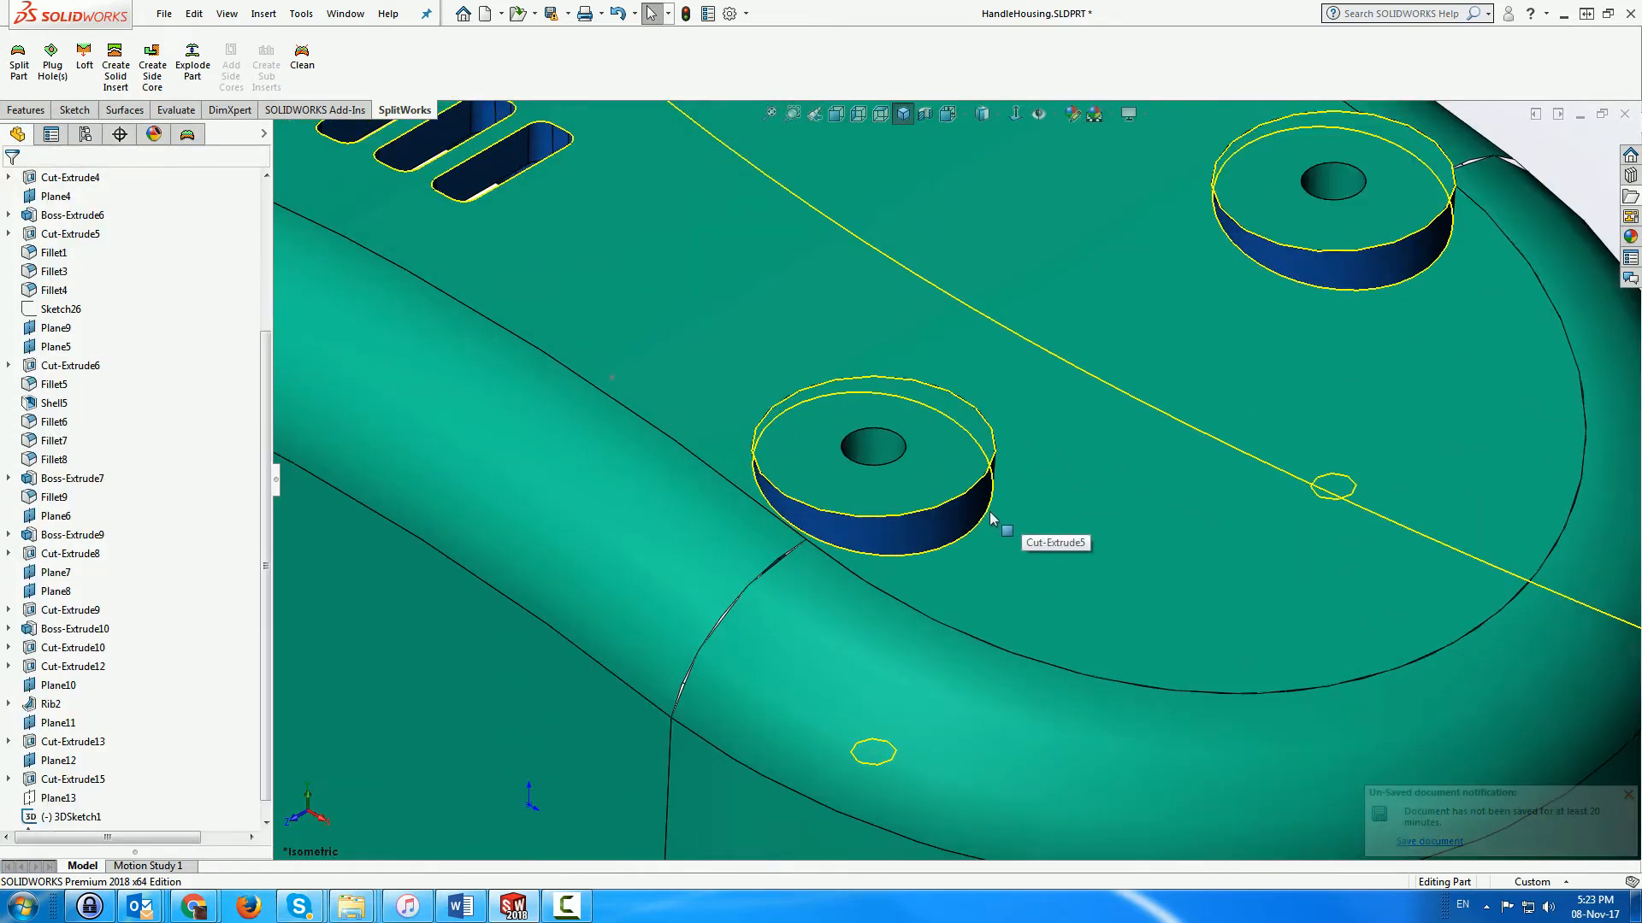
click(948, 516)
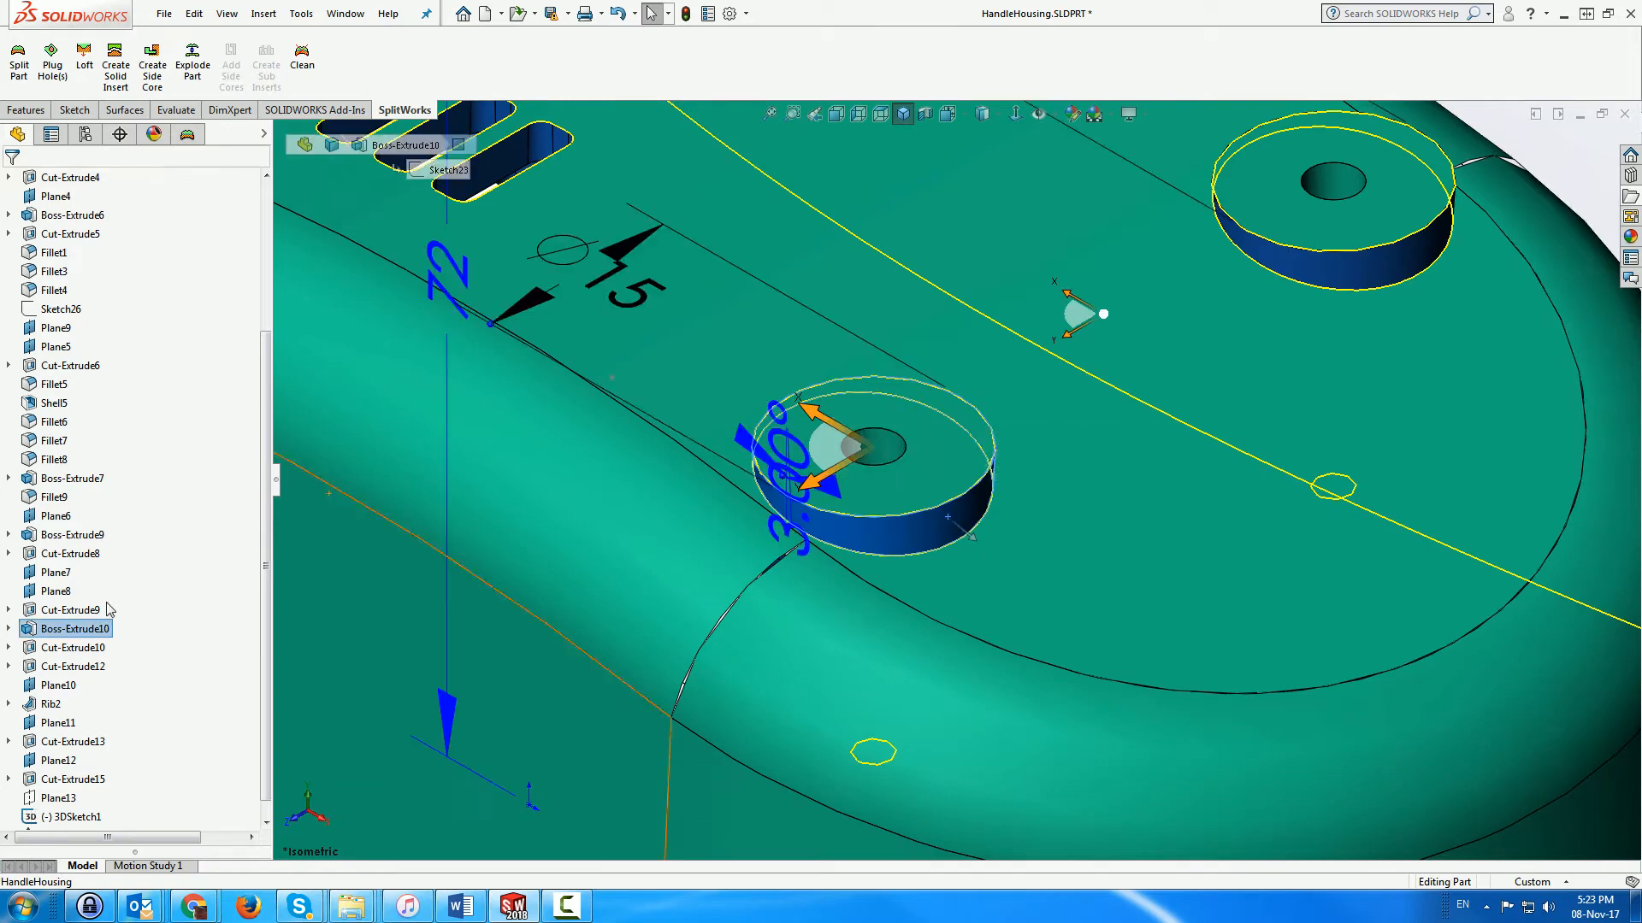
right_click(79, 630)
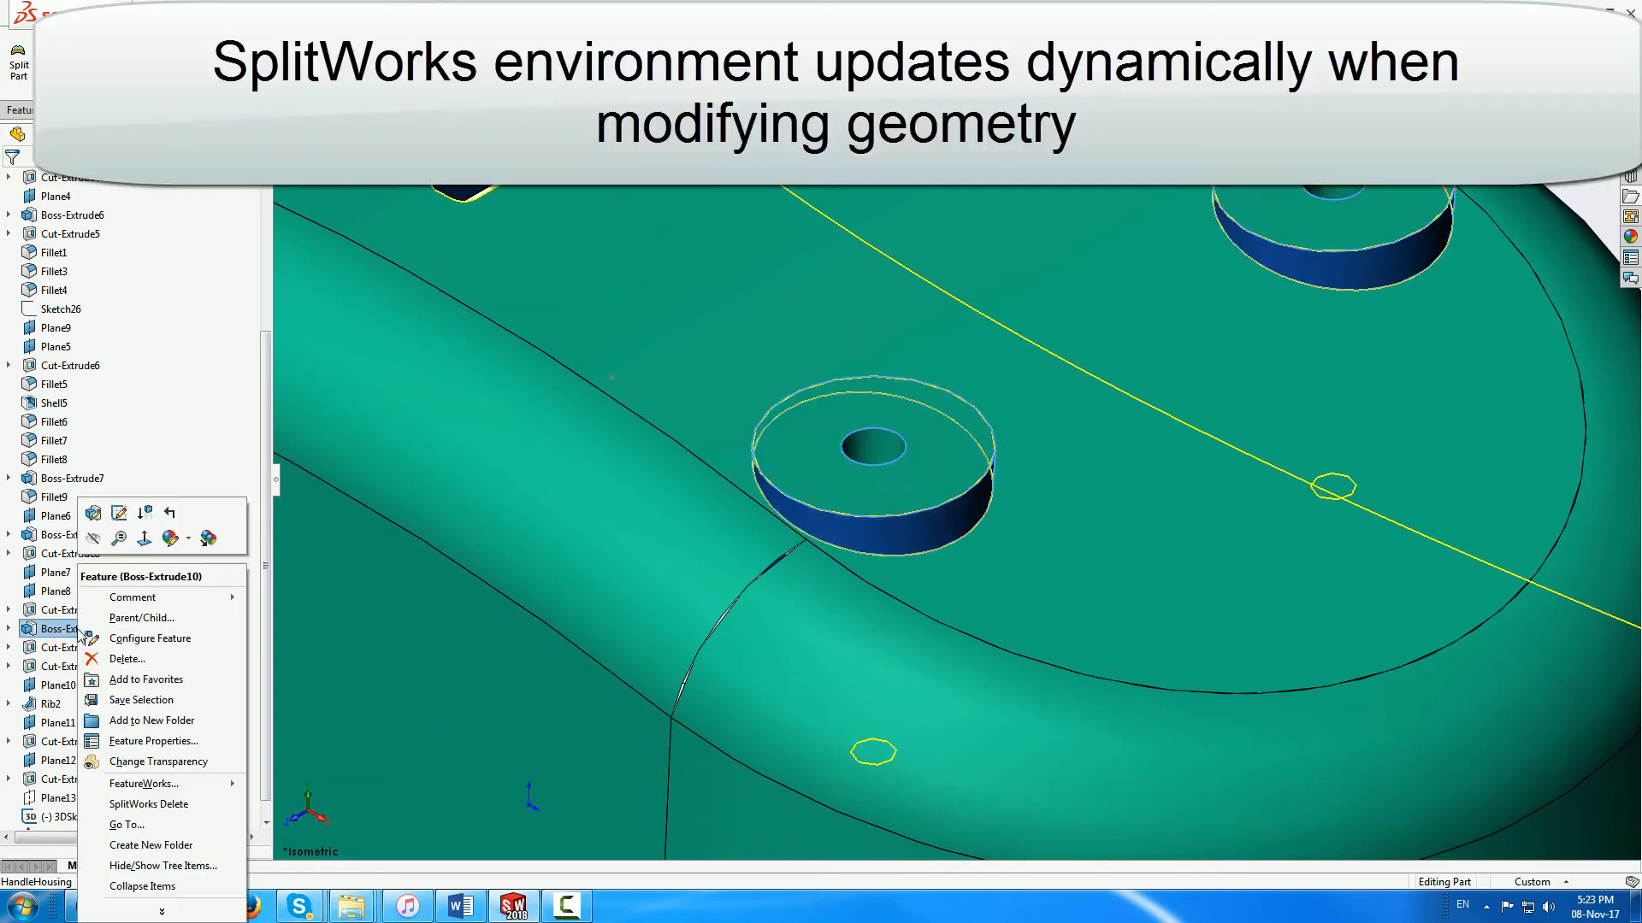
click(92, 512)
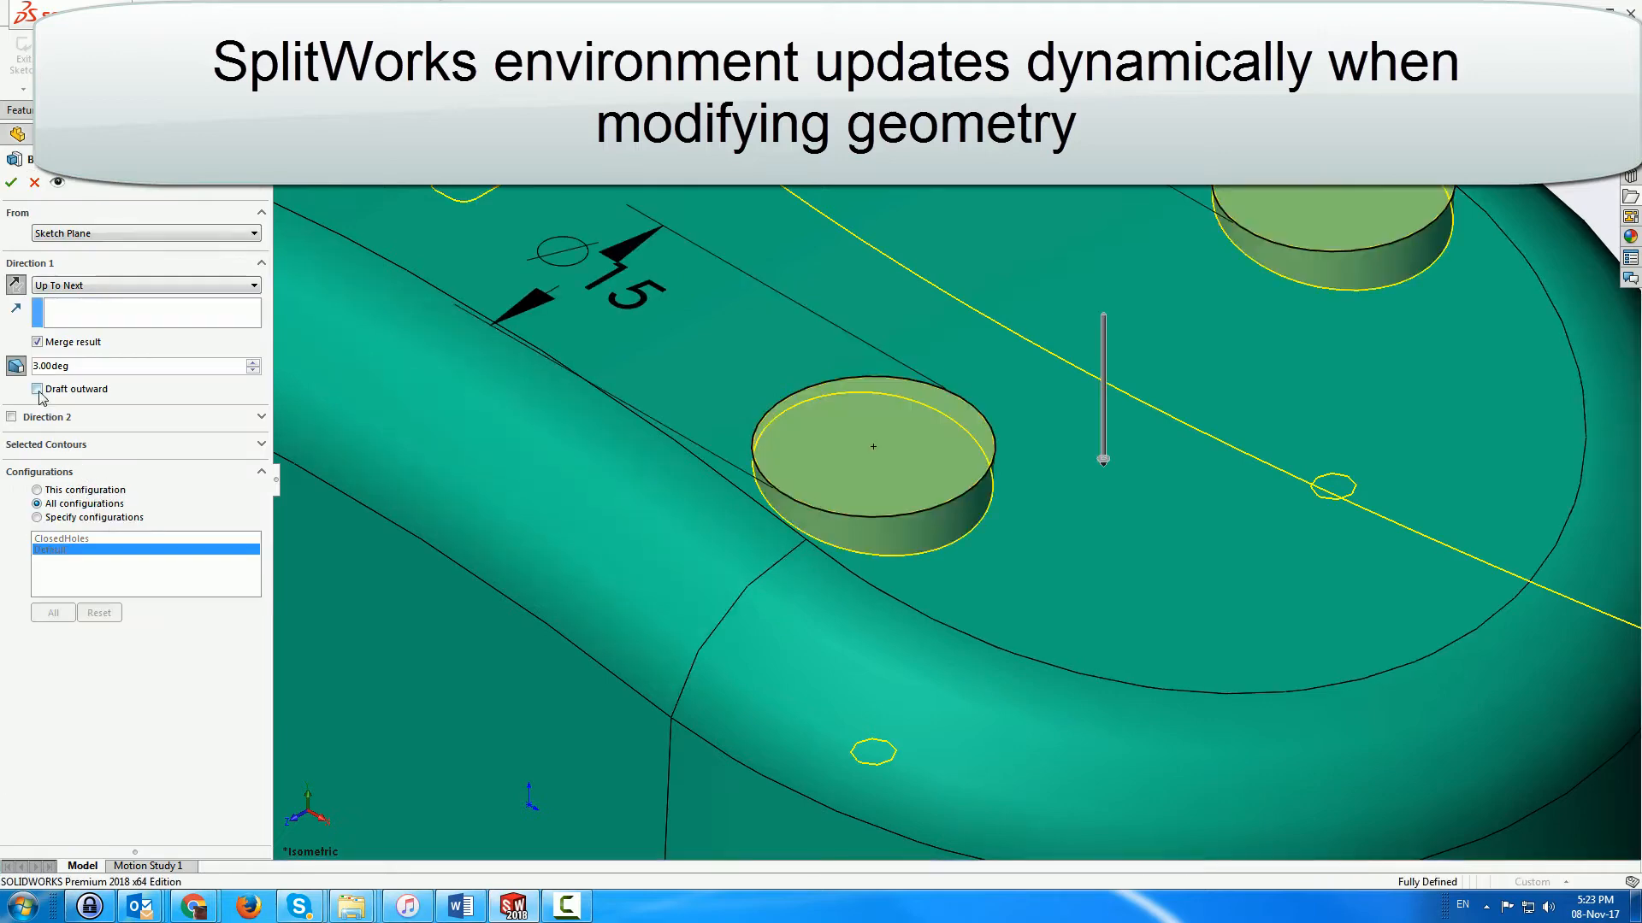
click(38, 389)
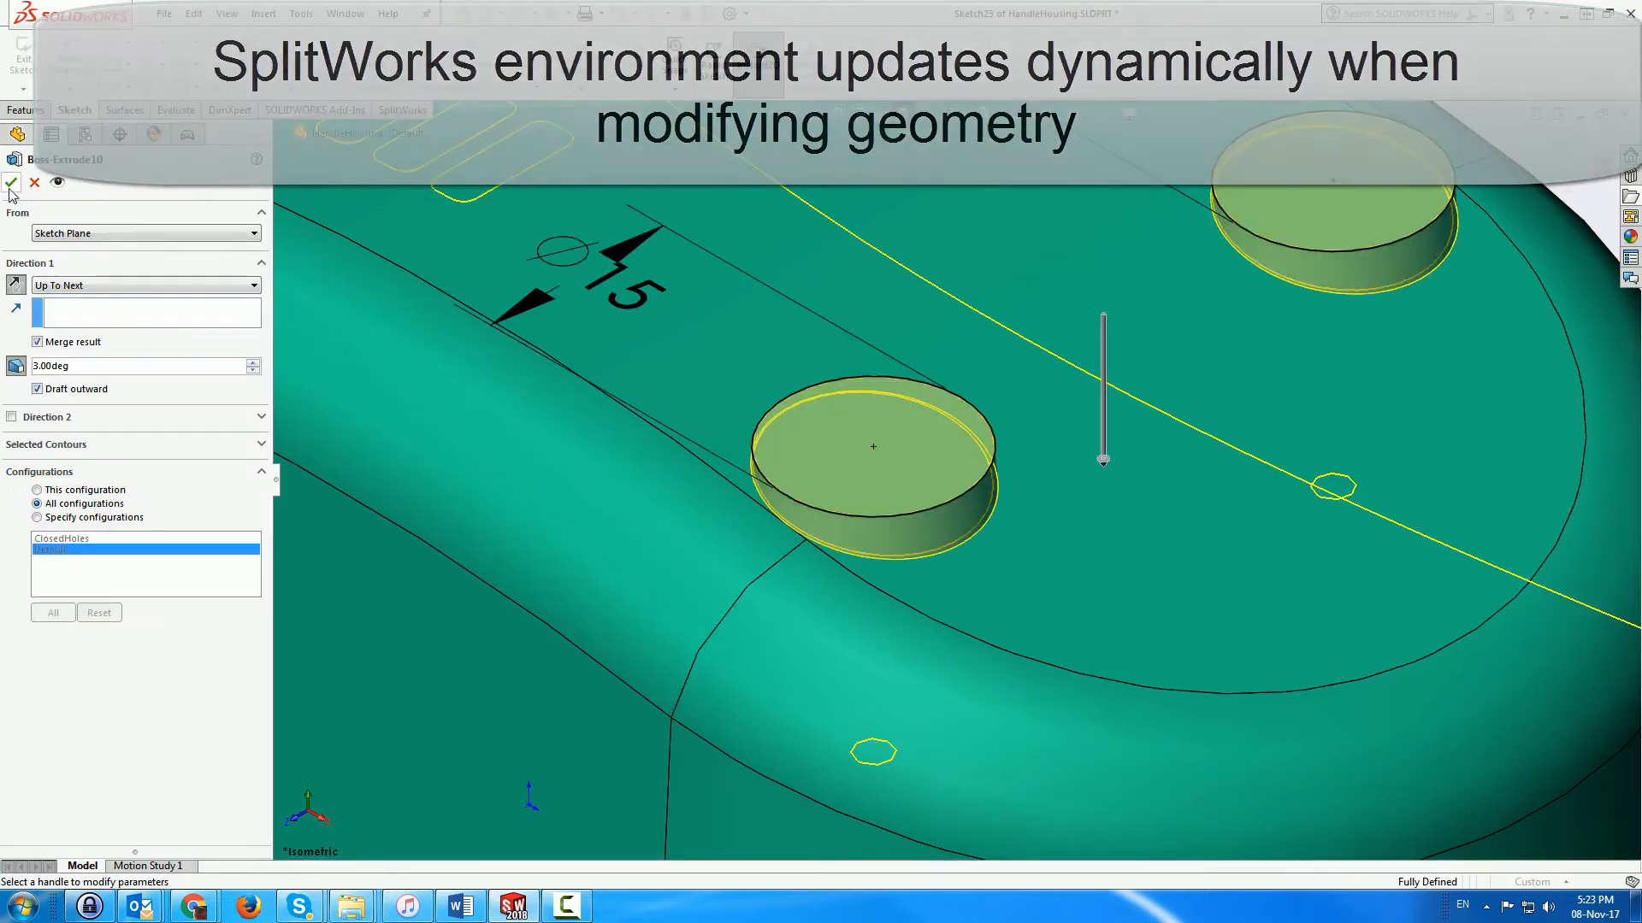
click(11, 182)
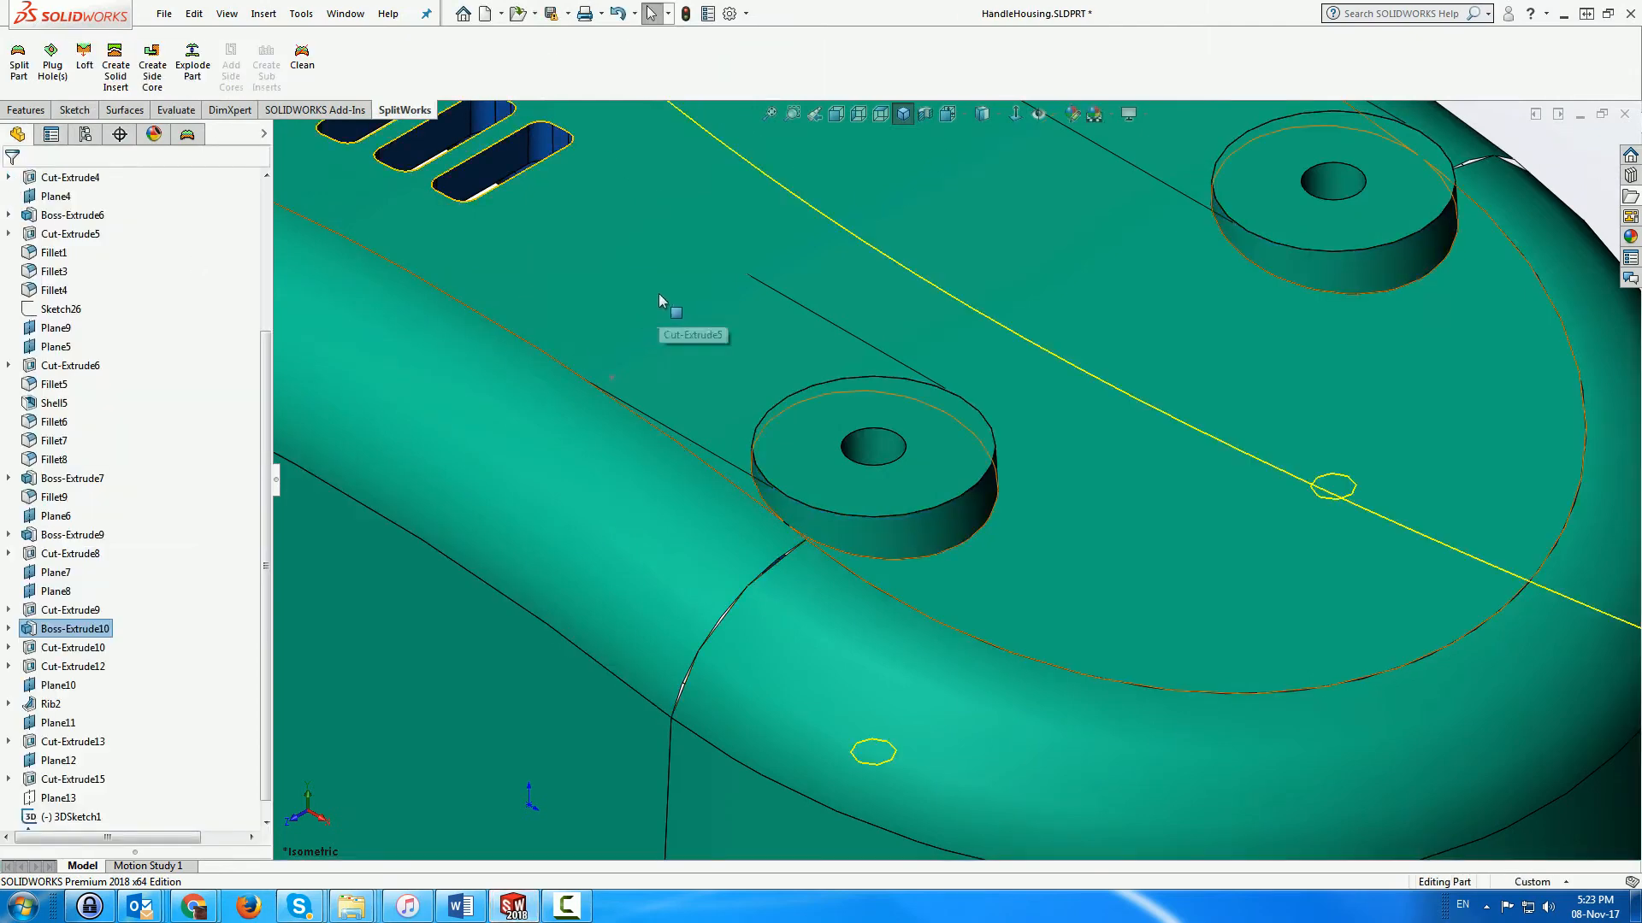
In the SplitWorks tree, move Face<475> of the lug hole from Both Directions to Side Core1
key(f)
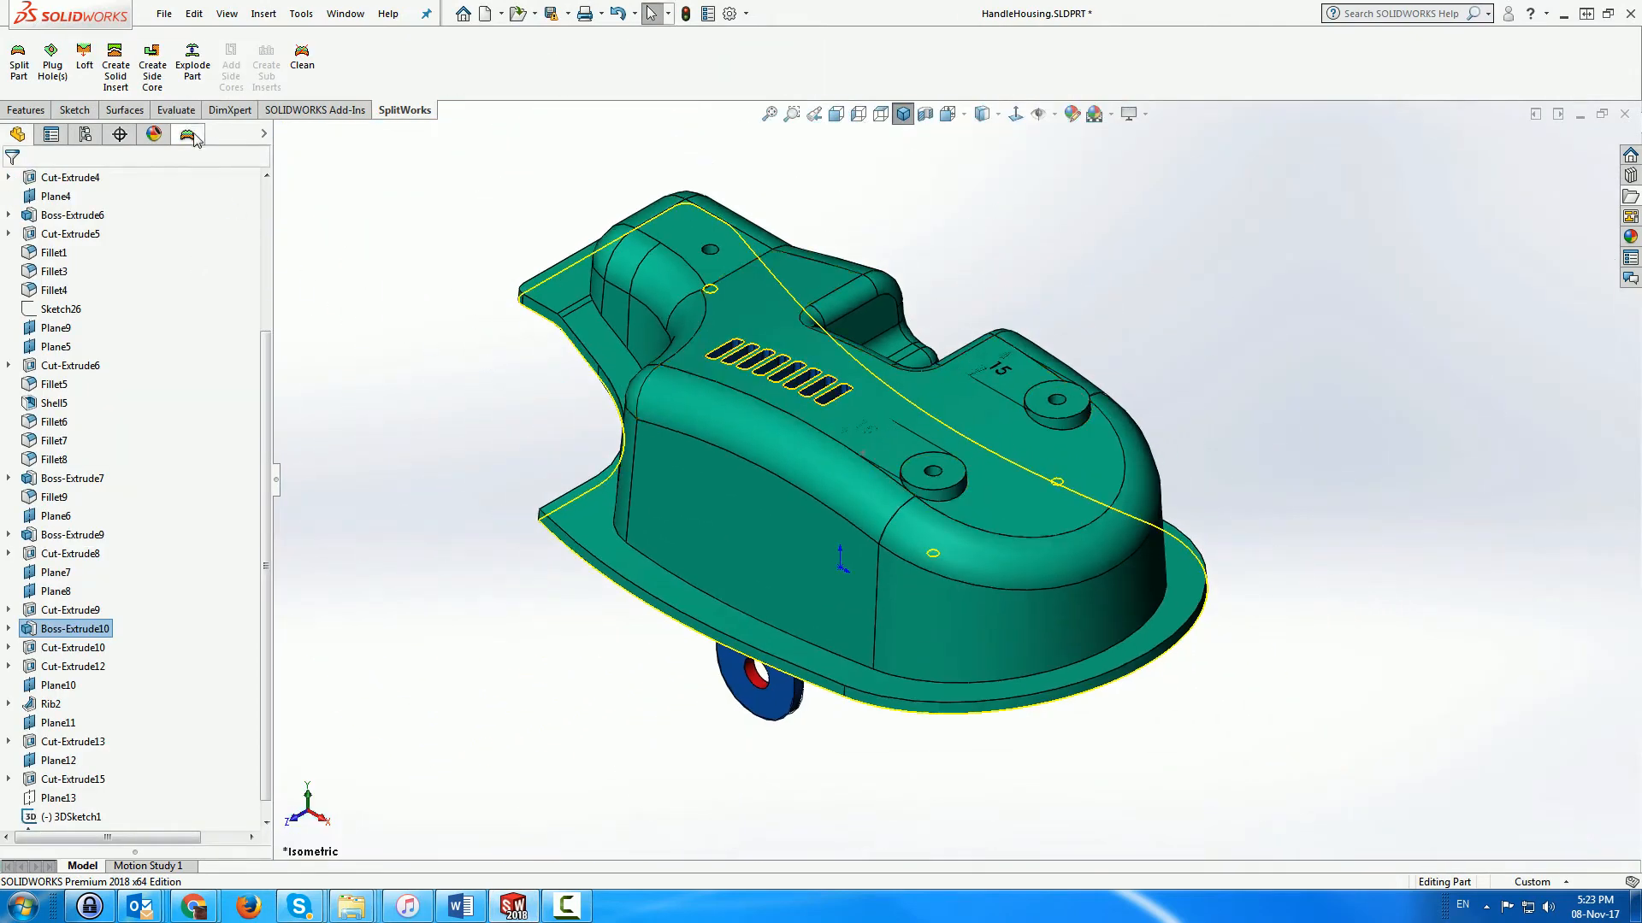
click(188, 136)
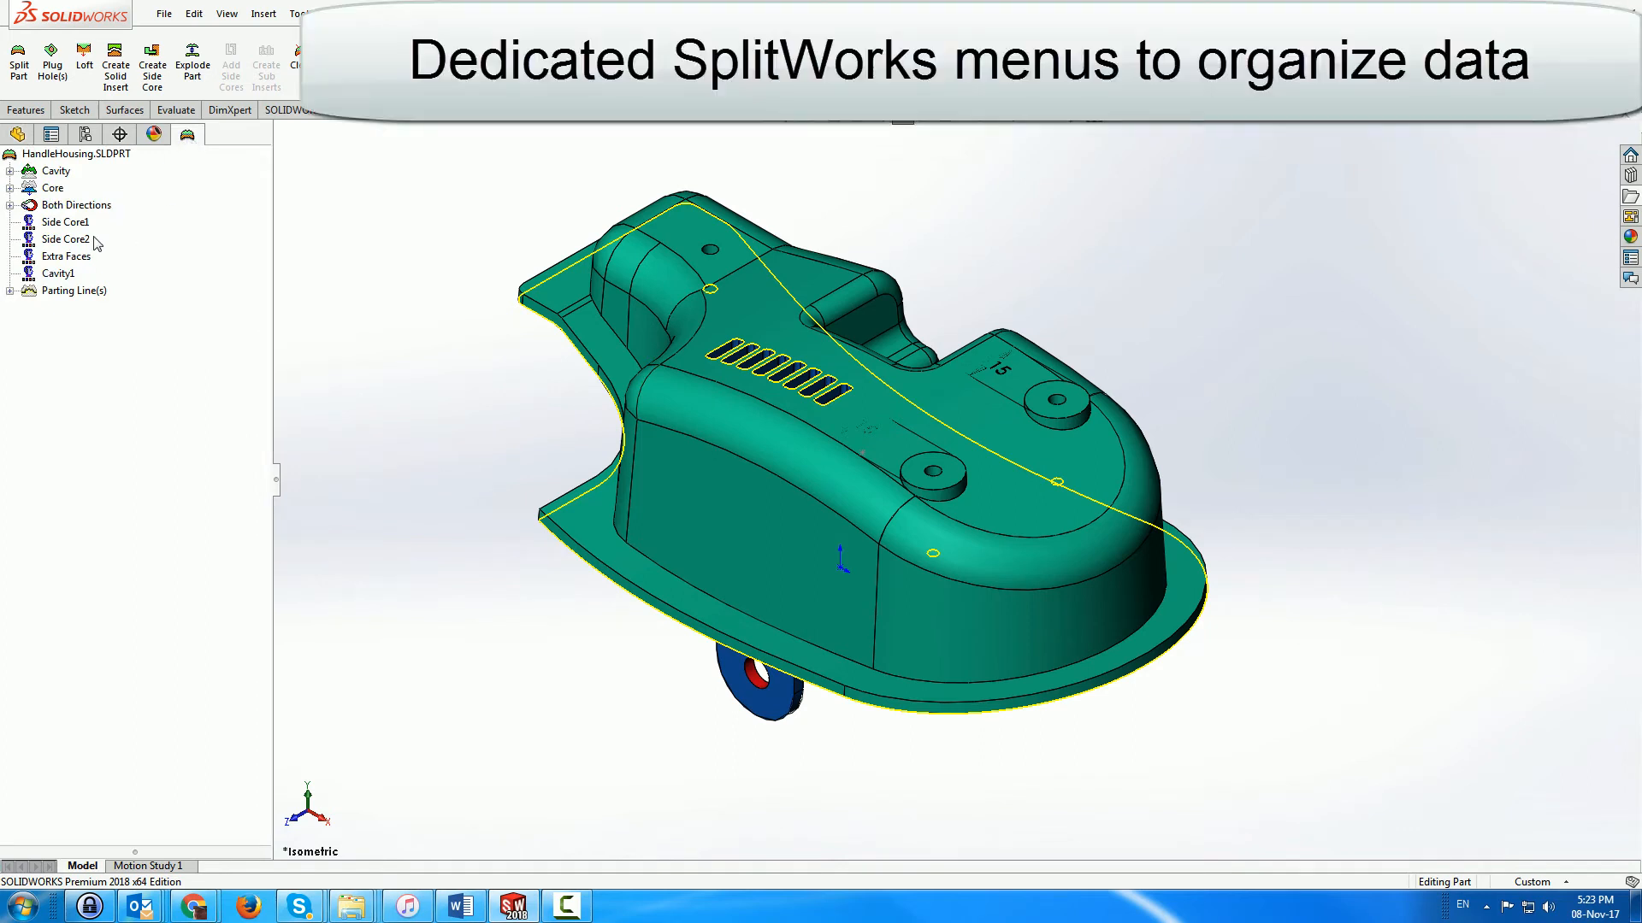
click(10, 205)
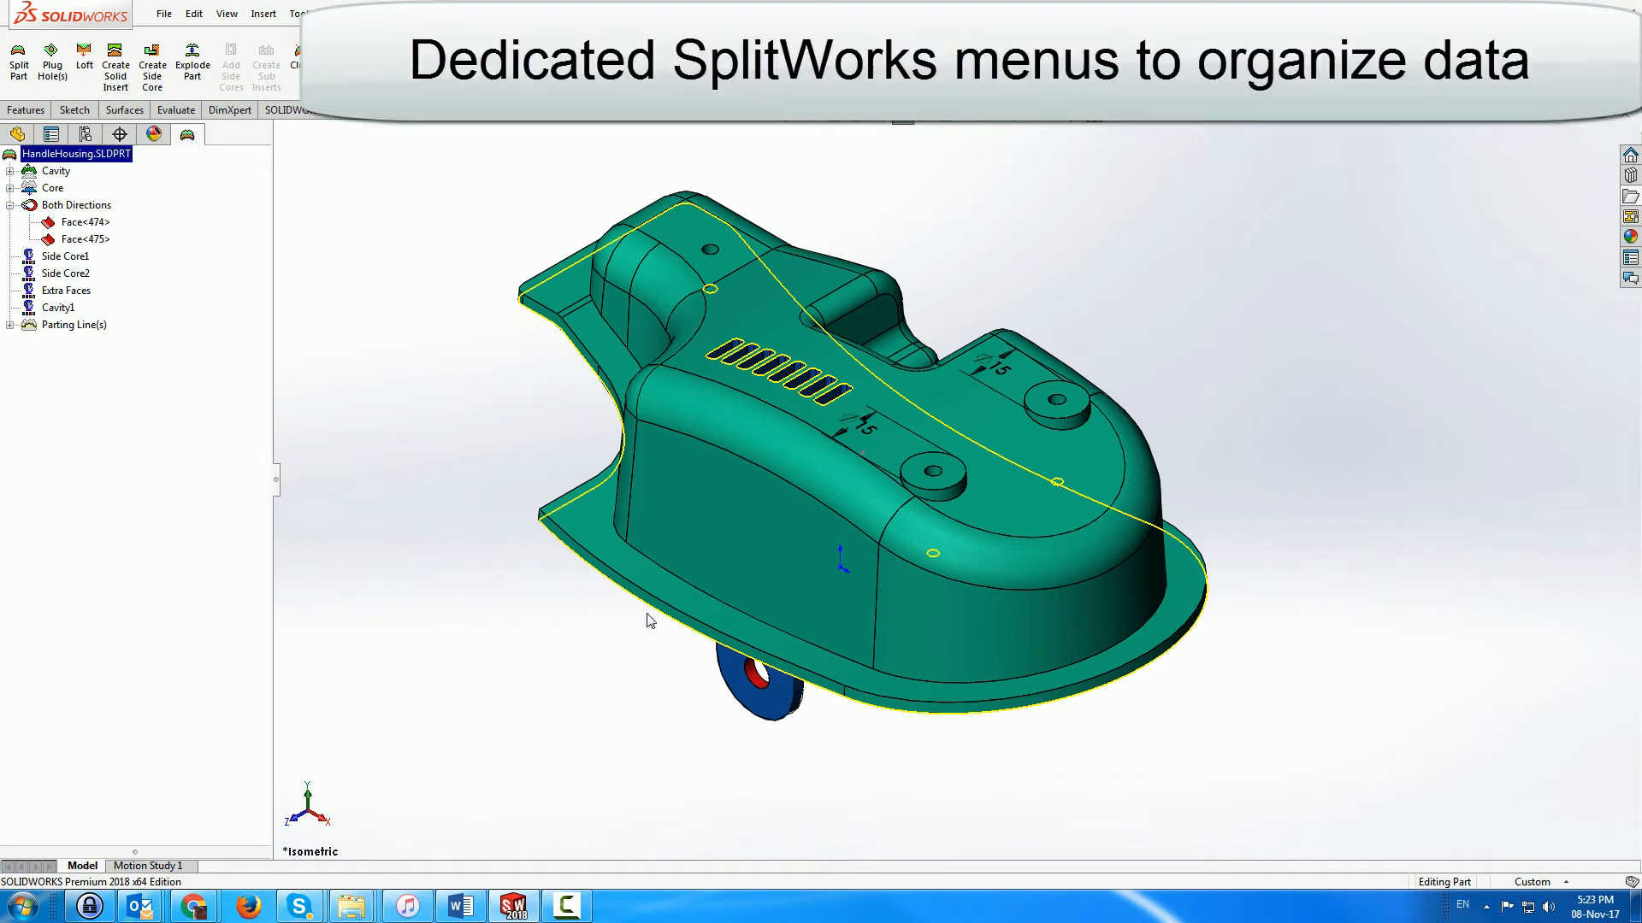
click(753, 681)
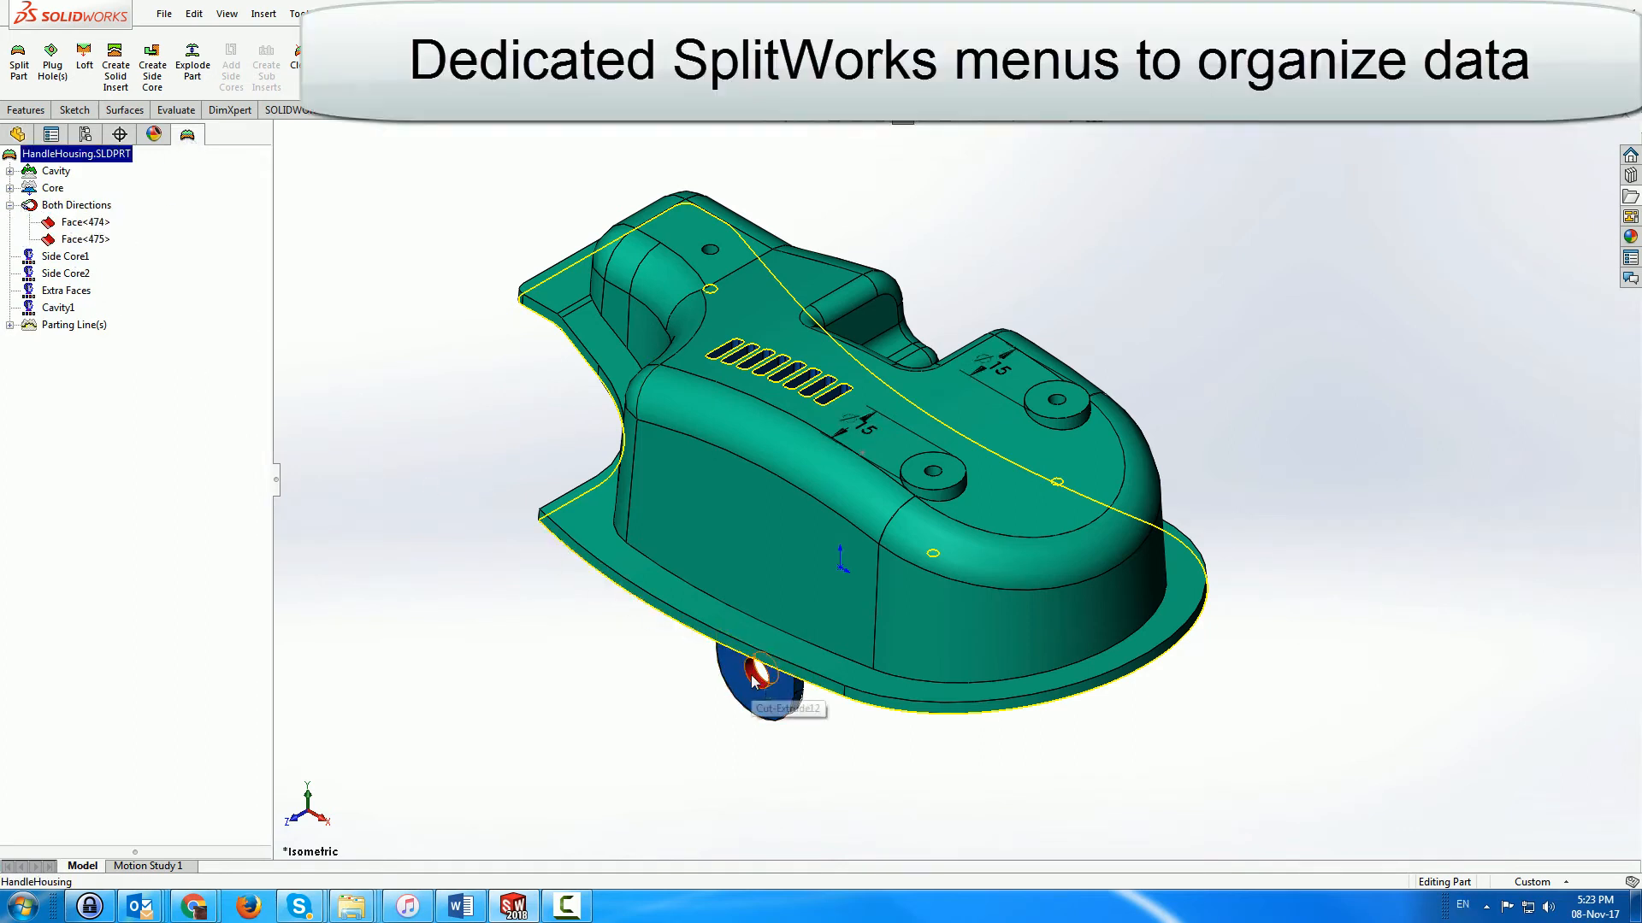
right_click(83, 241)
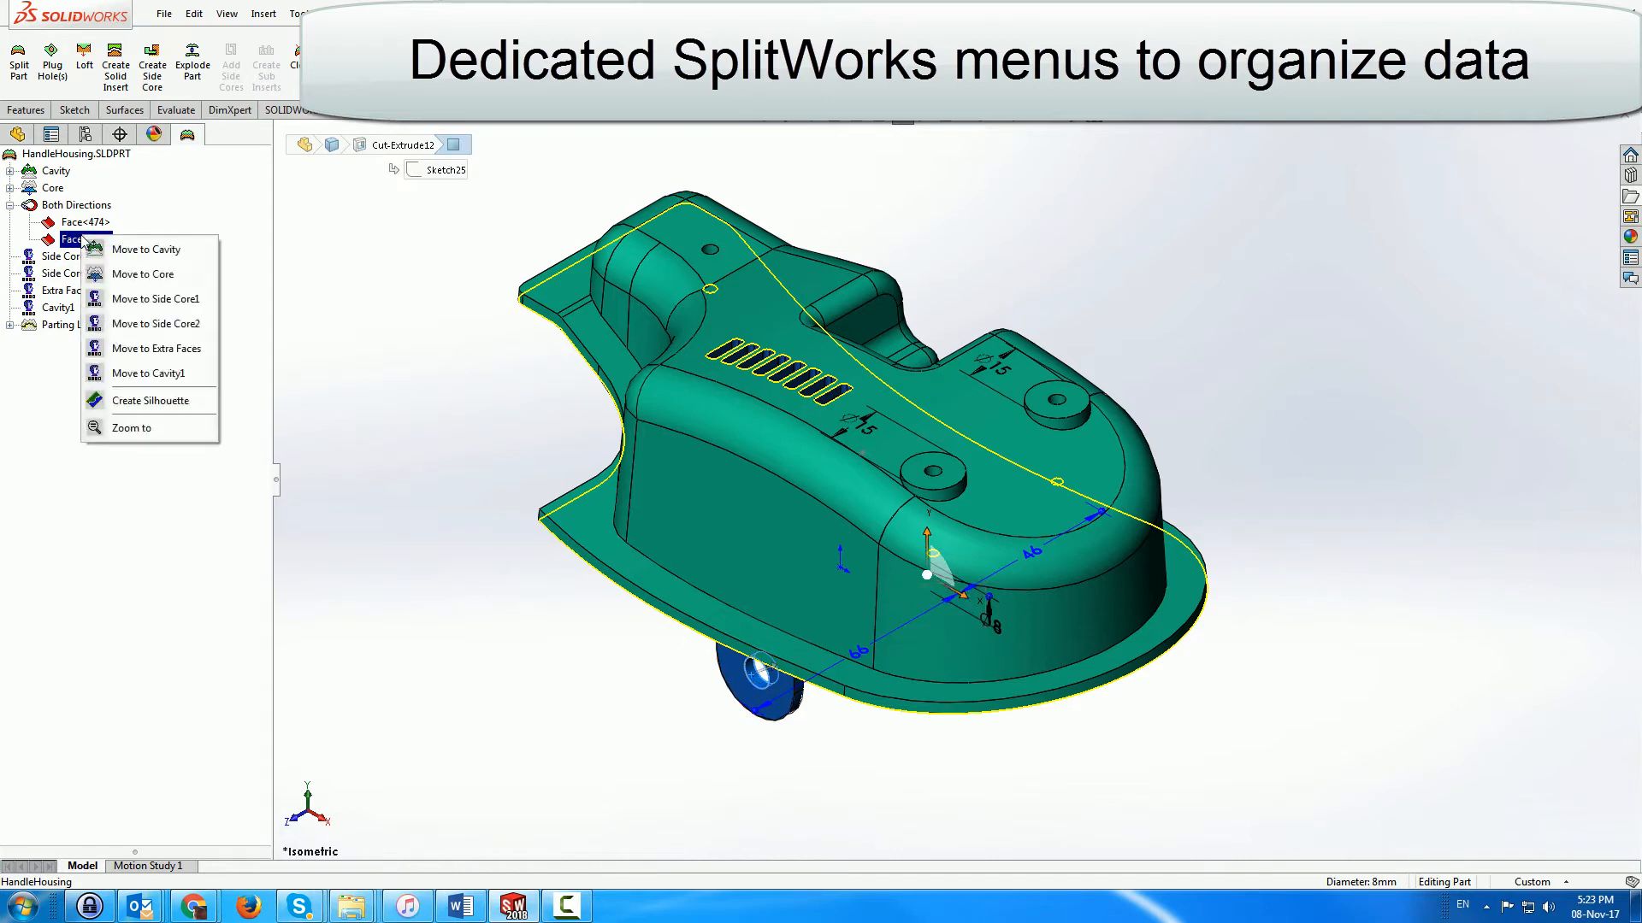
click(132, 325)
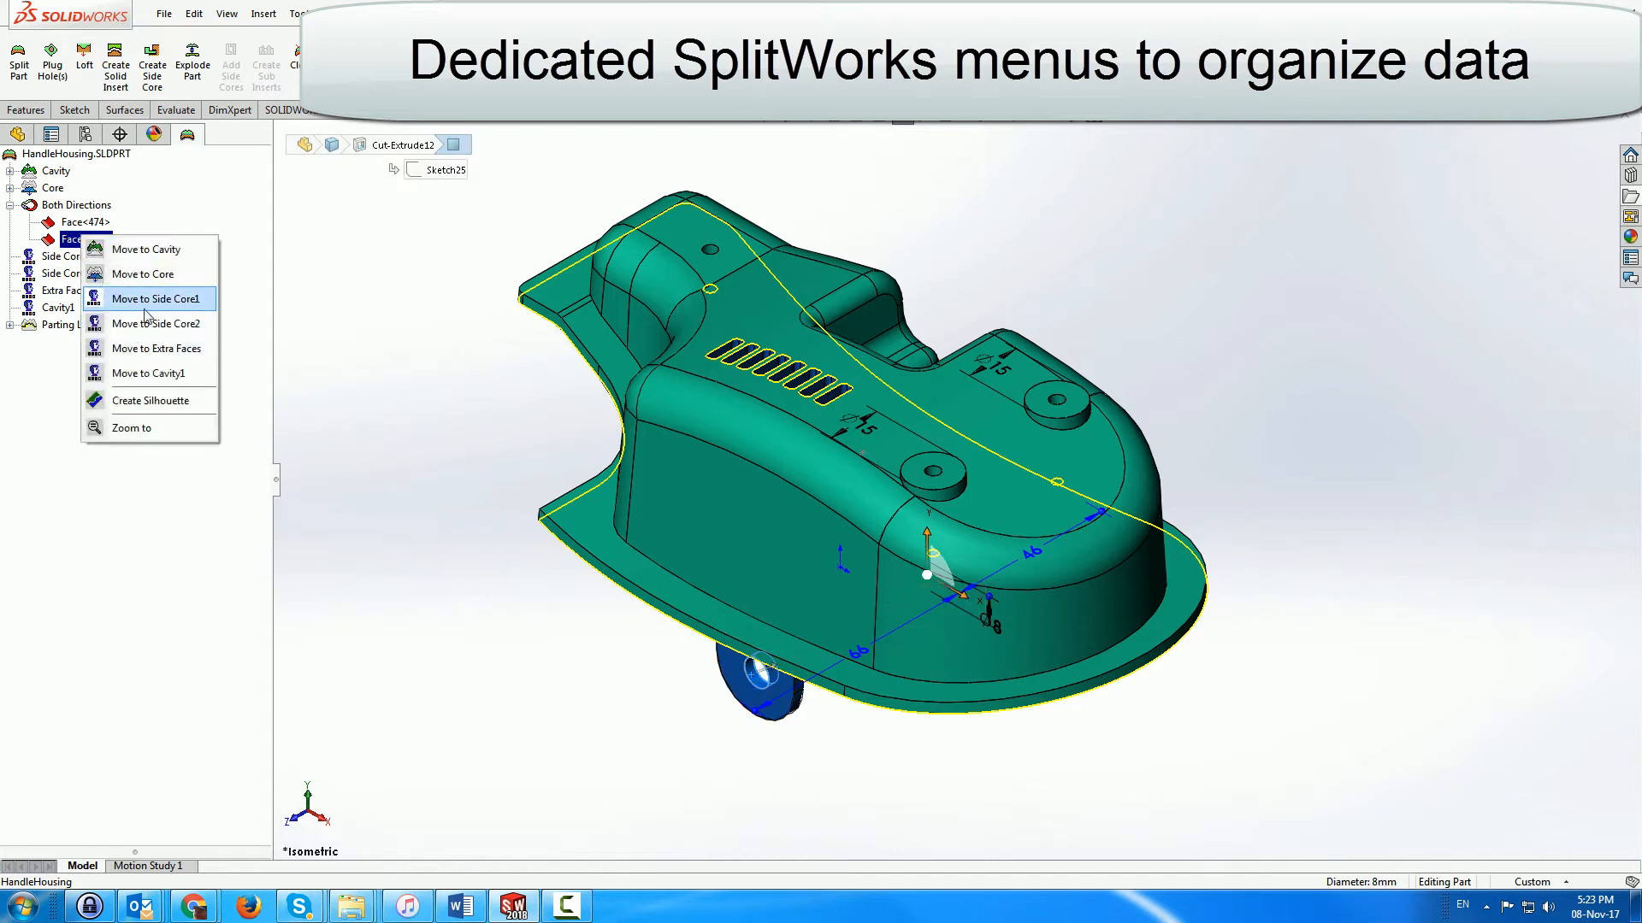
Move the lug hole's other face, Face<474>, from Both Directions to Side Core2
middle_drag(548, 417, 684, 556)
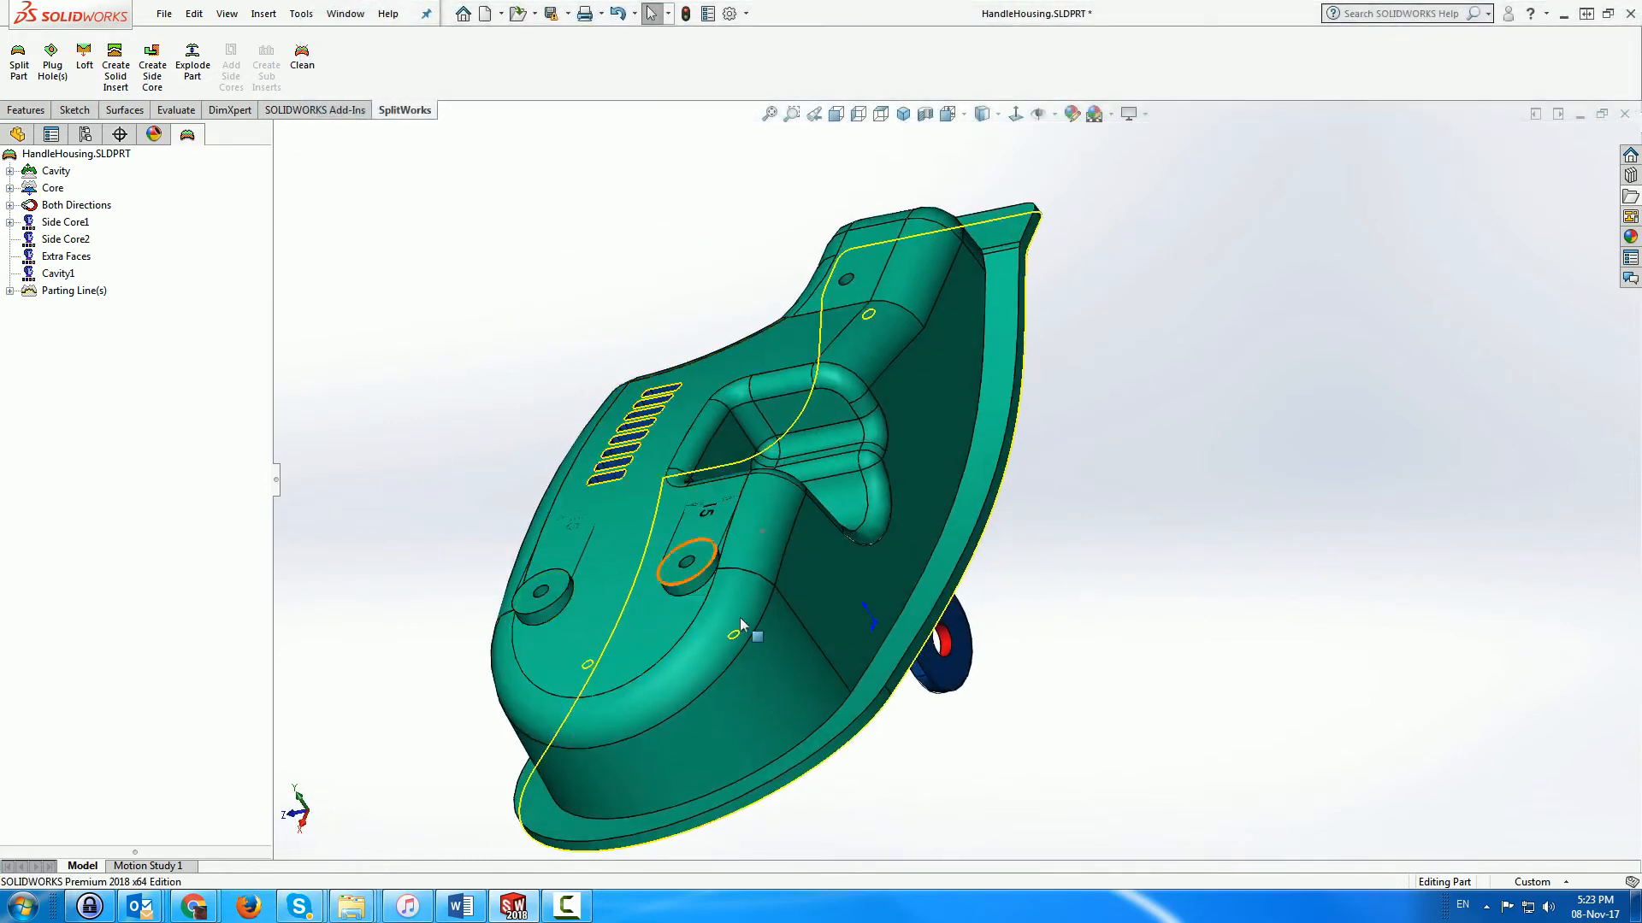
click(947, 647)
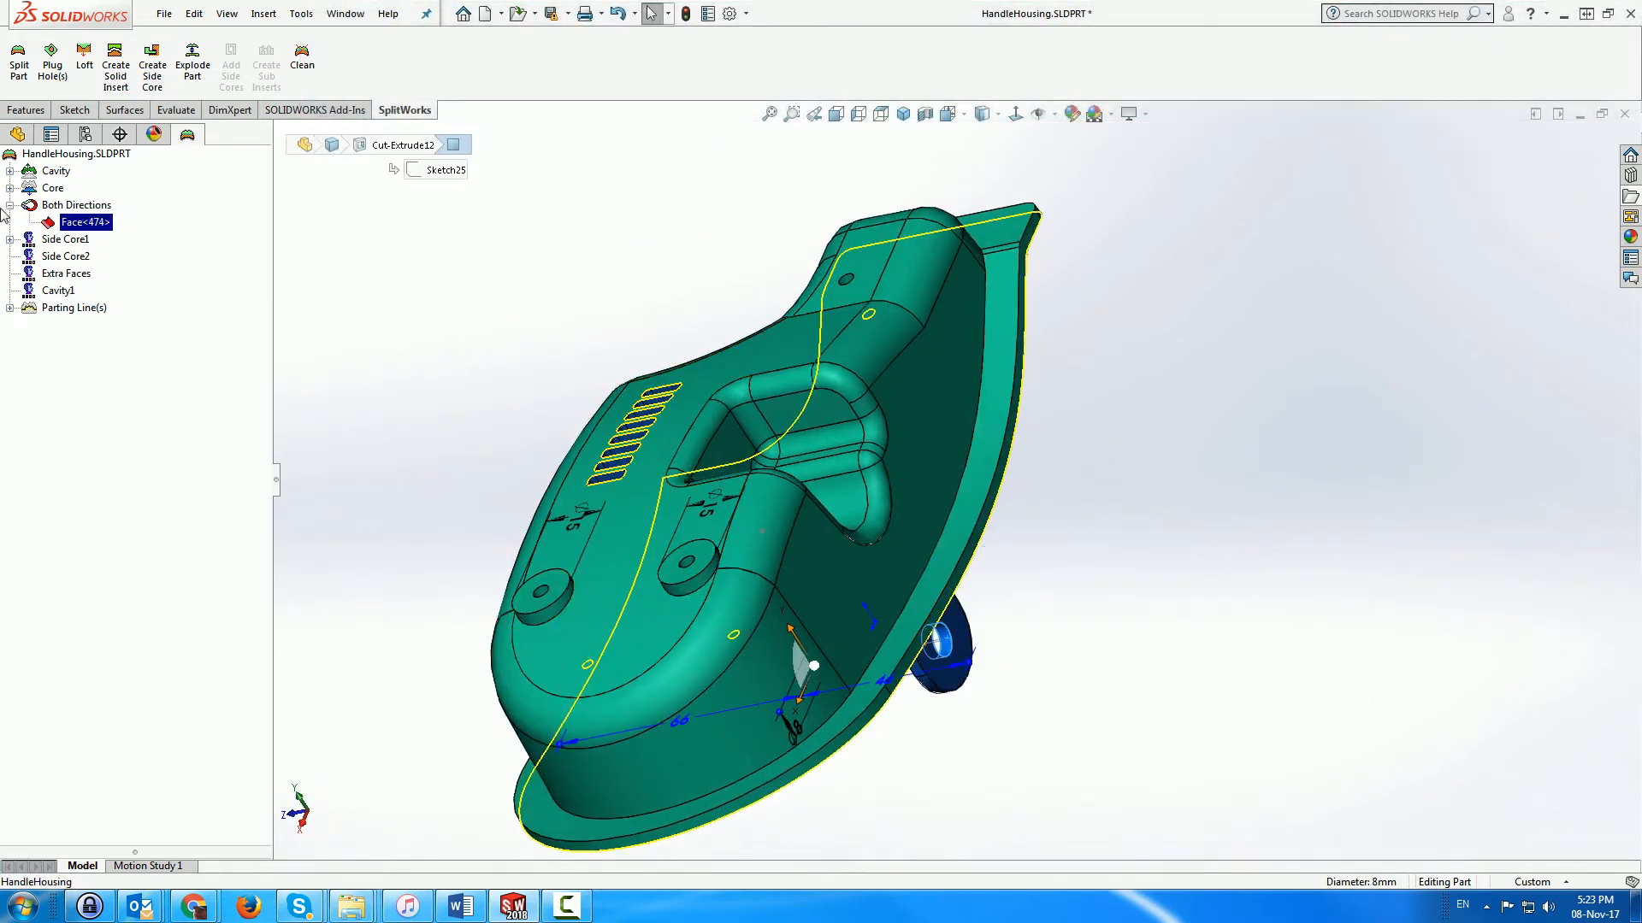
right_click(94, 226)
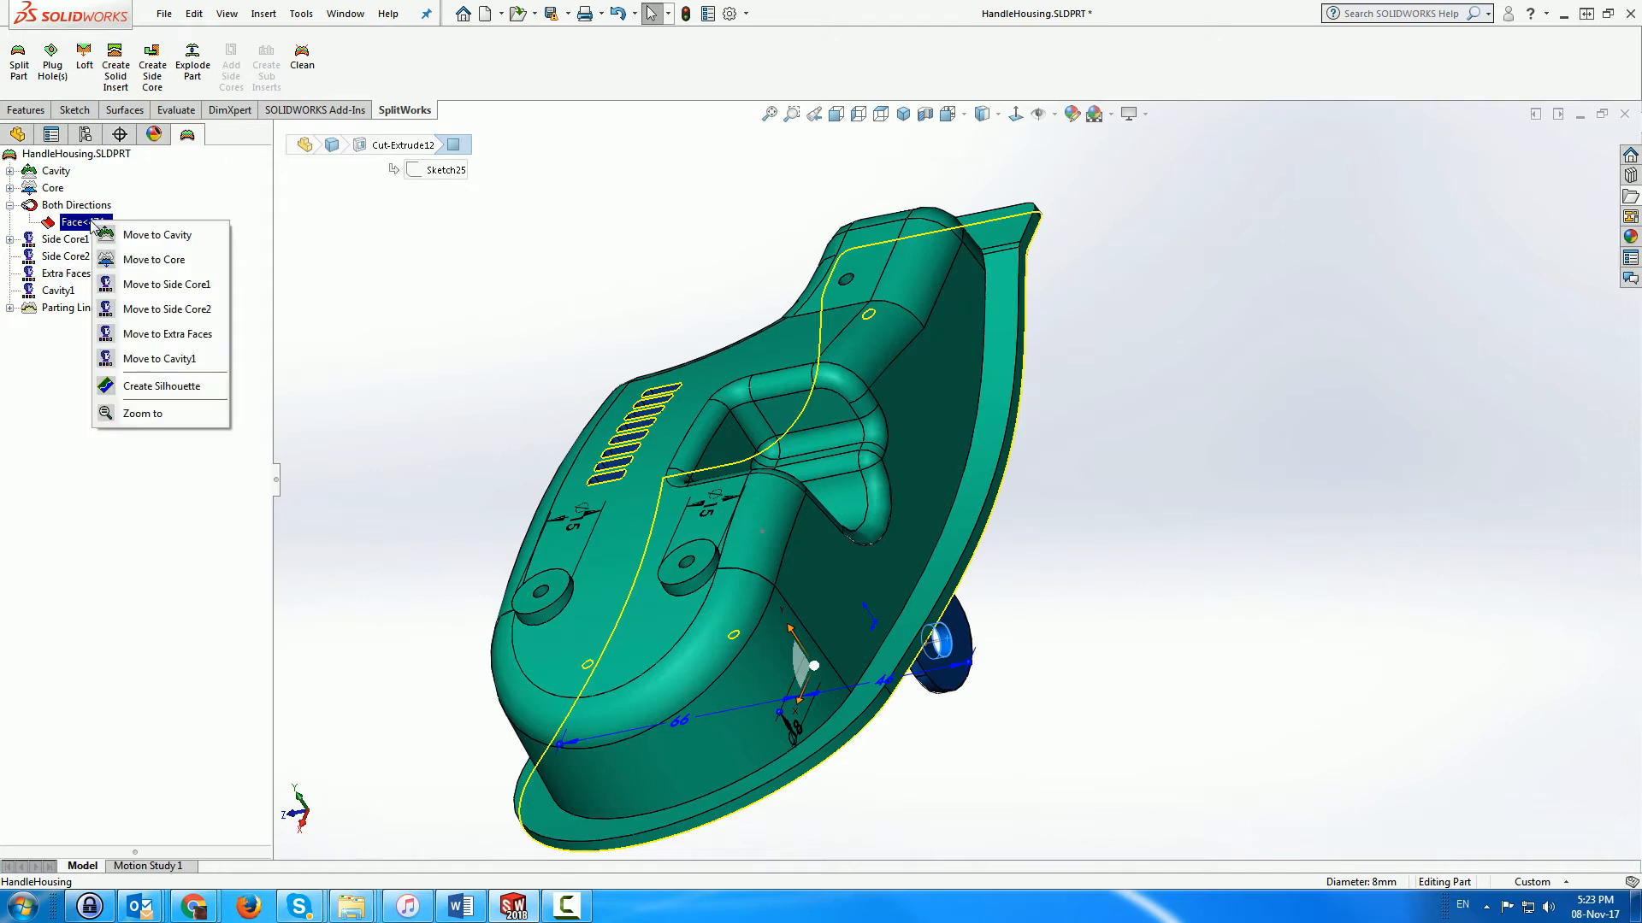
click(152, 308)
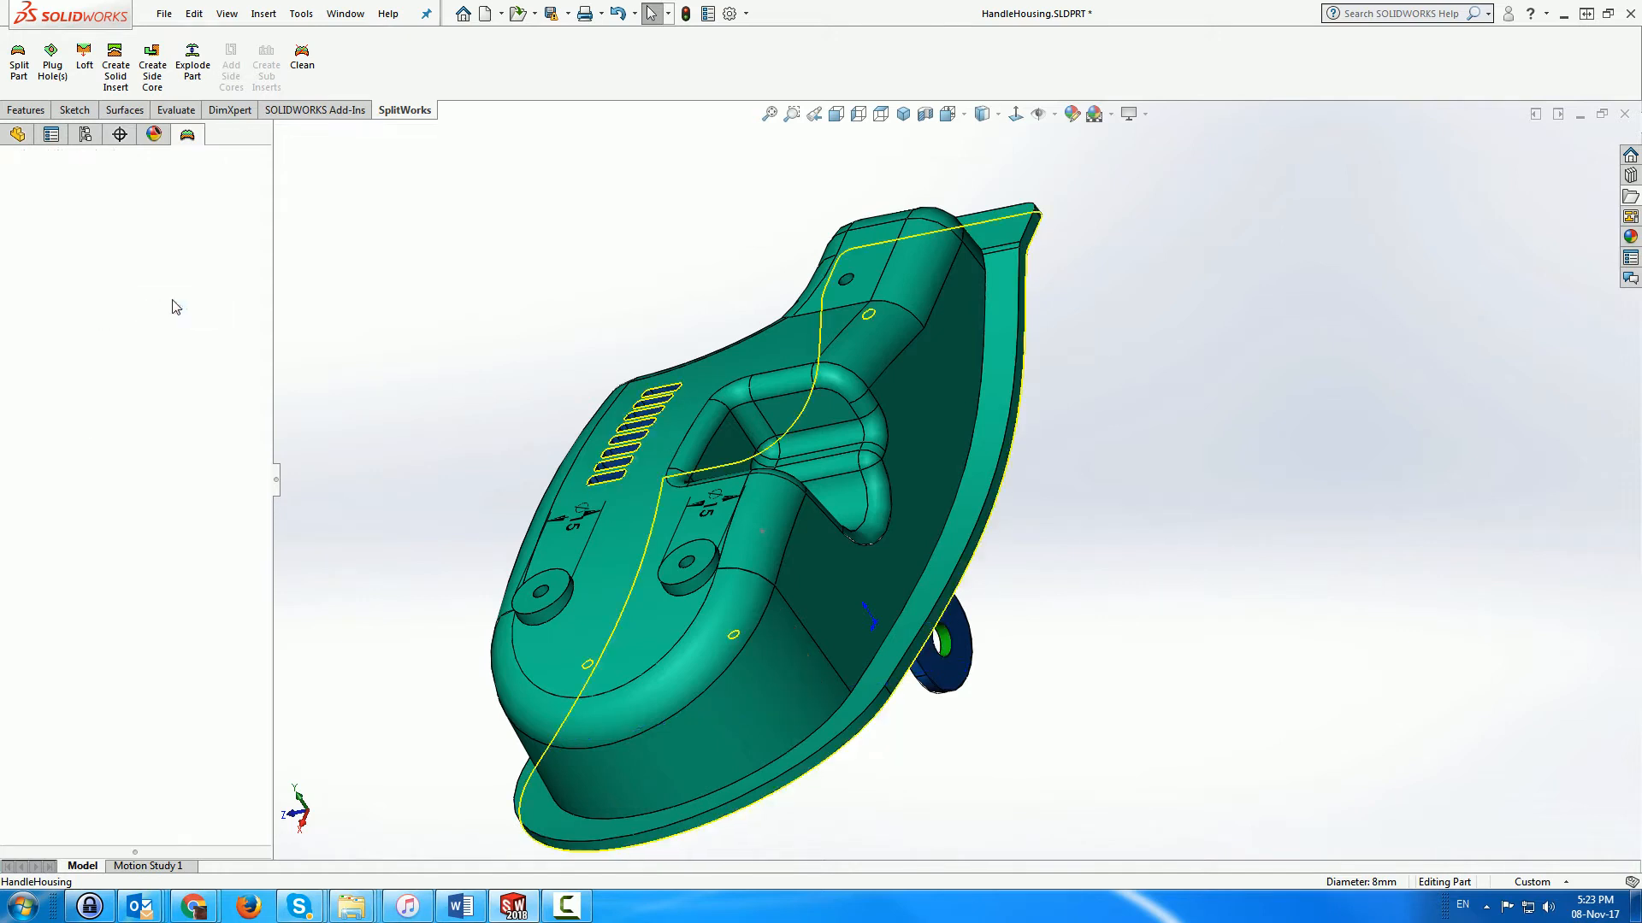
Create a surface from the Cavity group and plug all of its detected hole loops
middle_drag(420, 320, 518, 242)
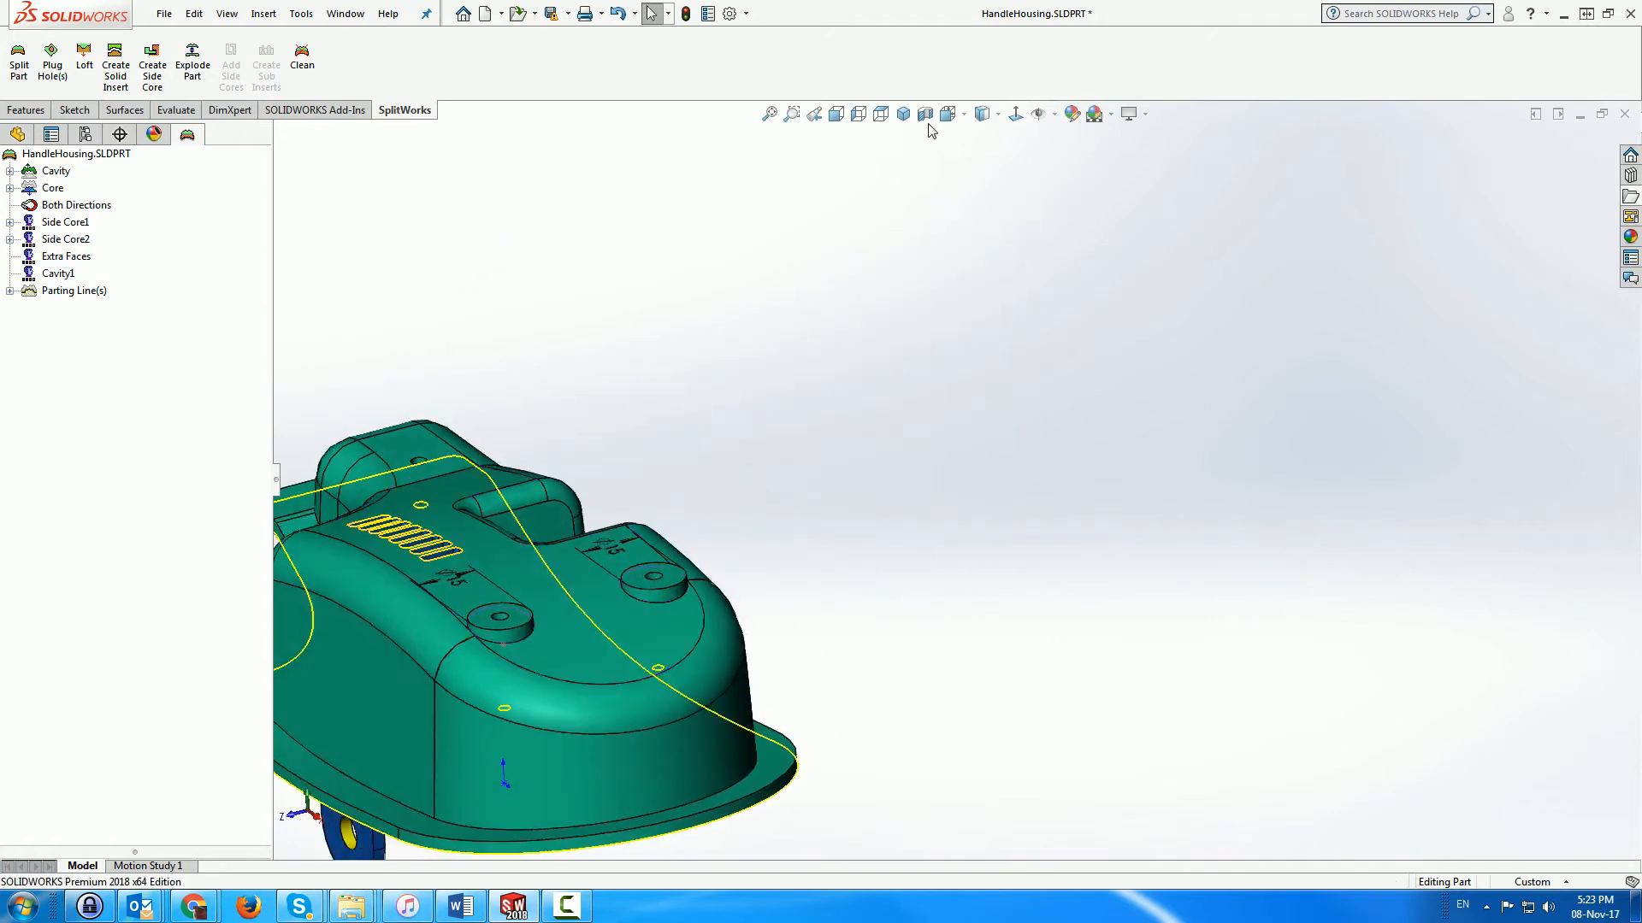
click(903, 114)
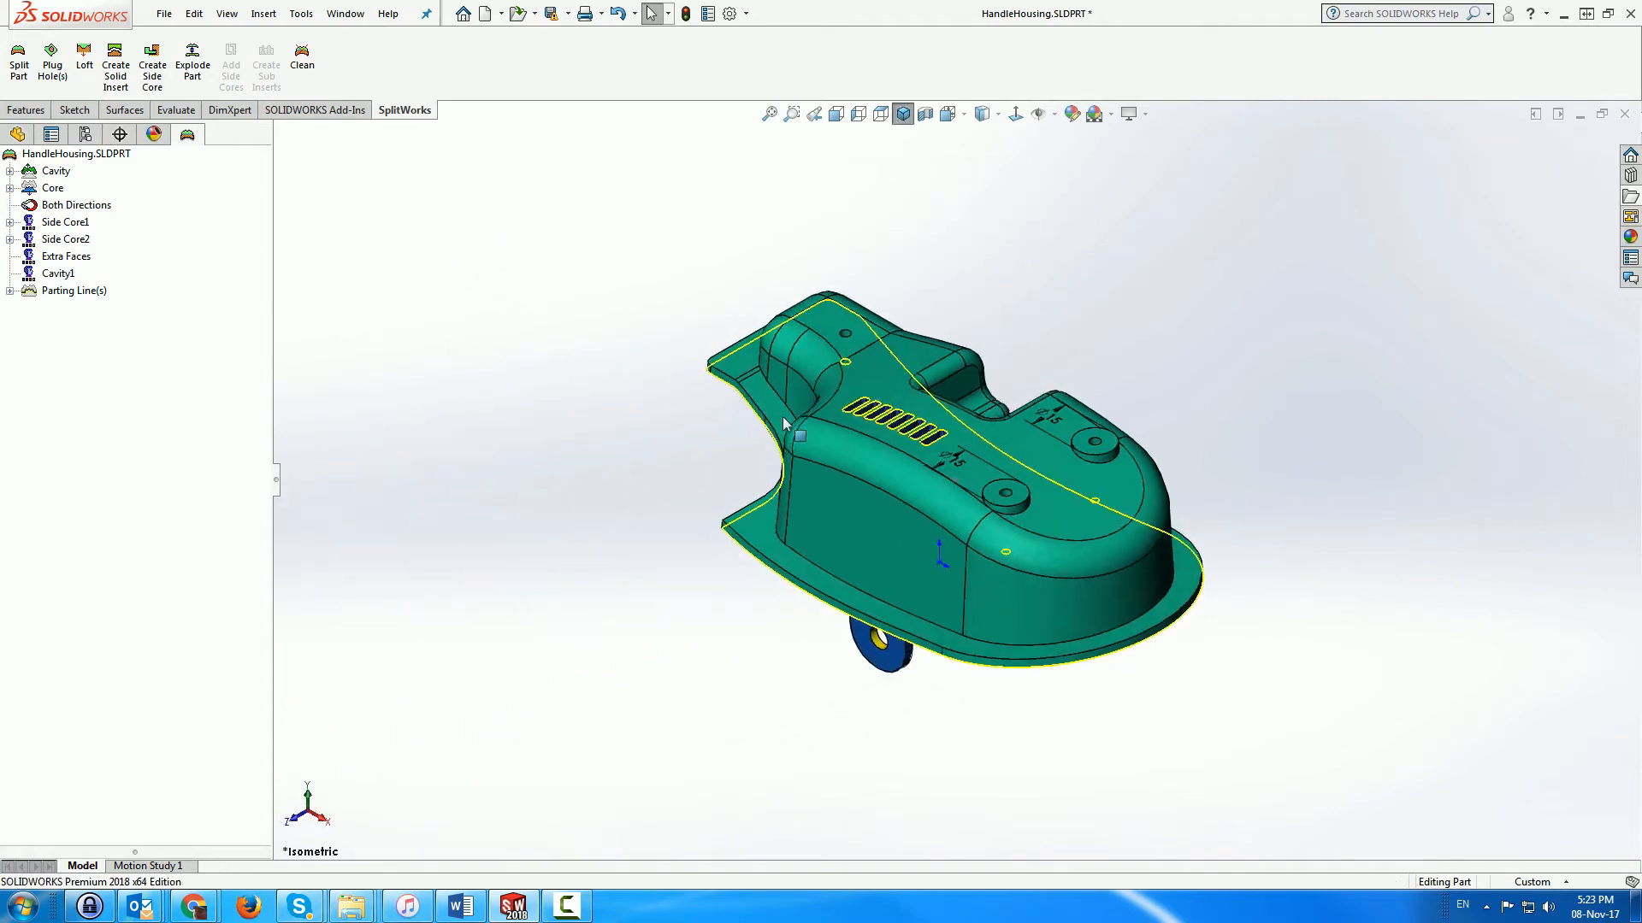
scroll(1009, 512, down, 3)
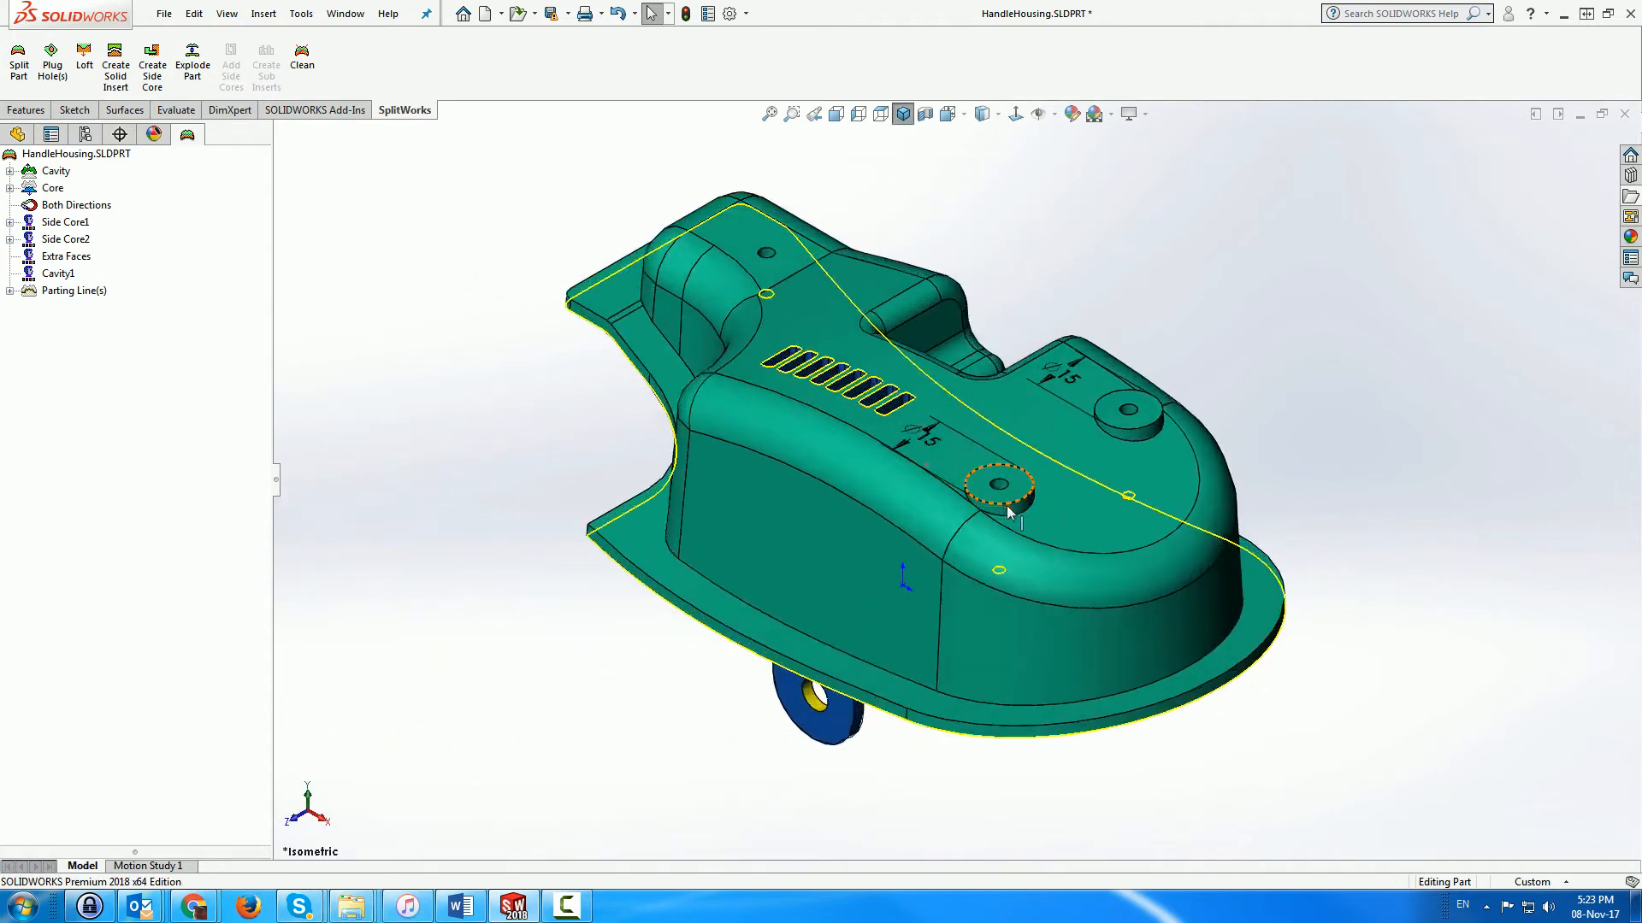
right_click(55, 171)
click(120, 335)
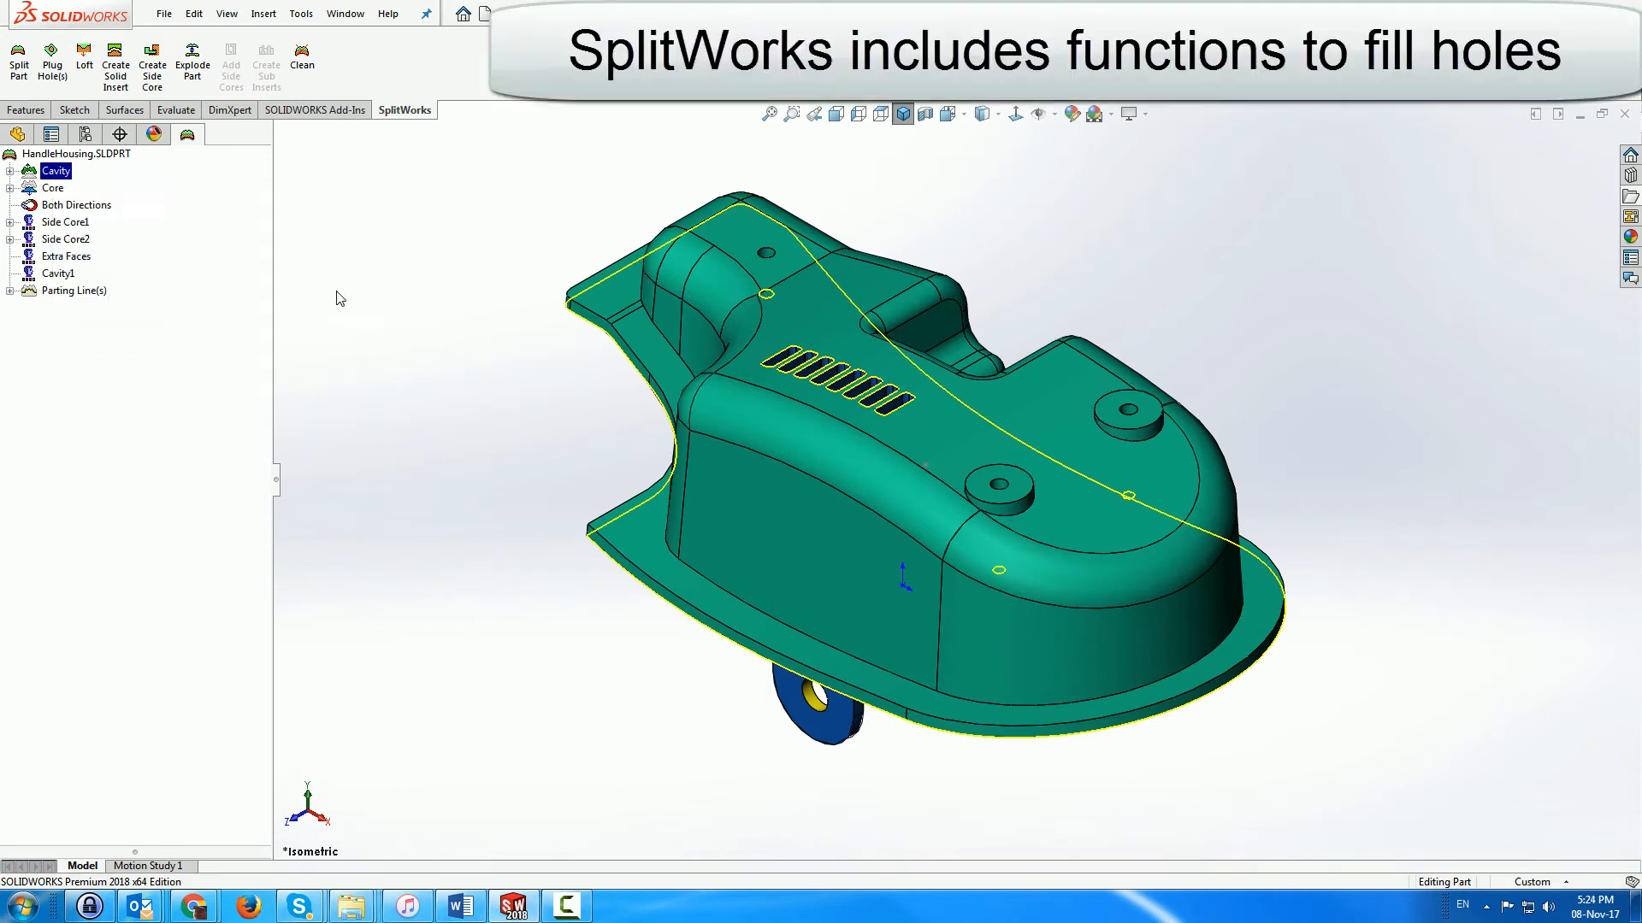
click(52, 62)
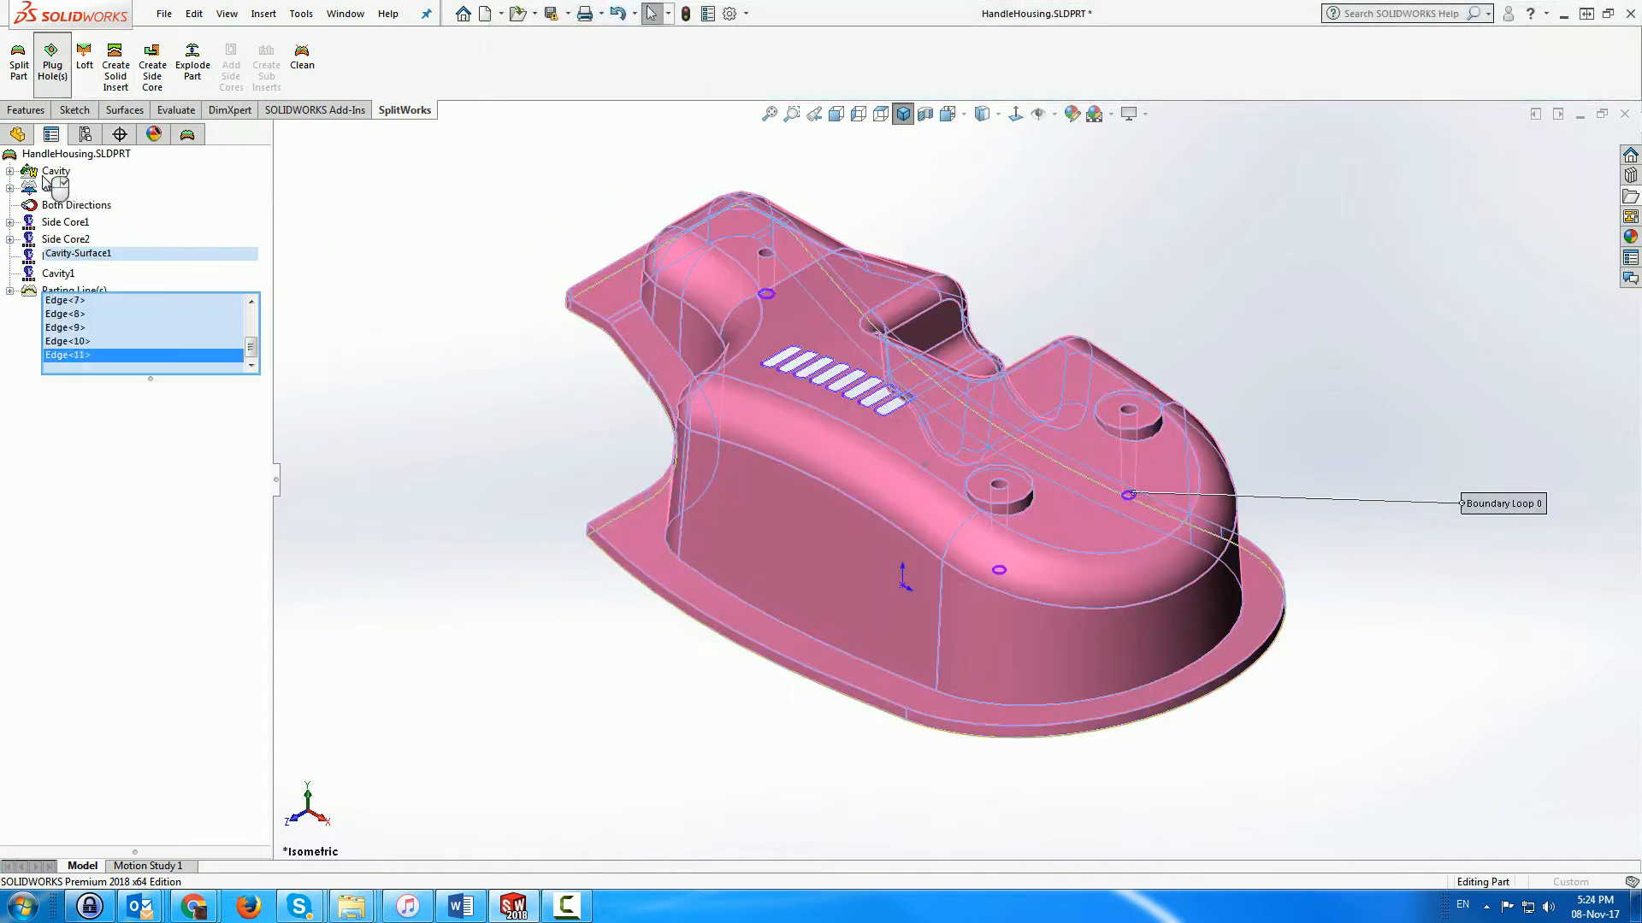
click(12, 182)
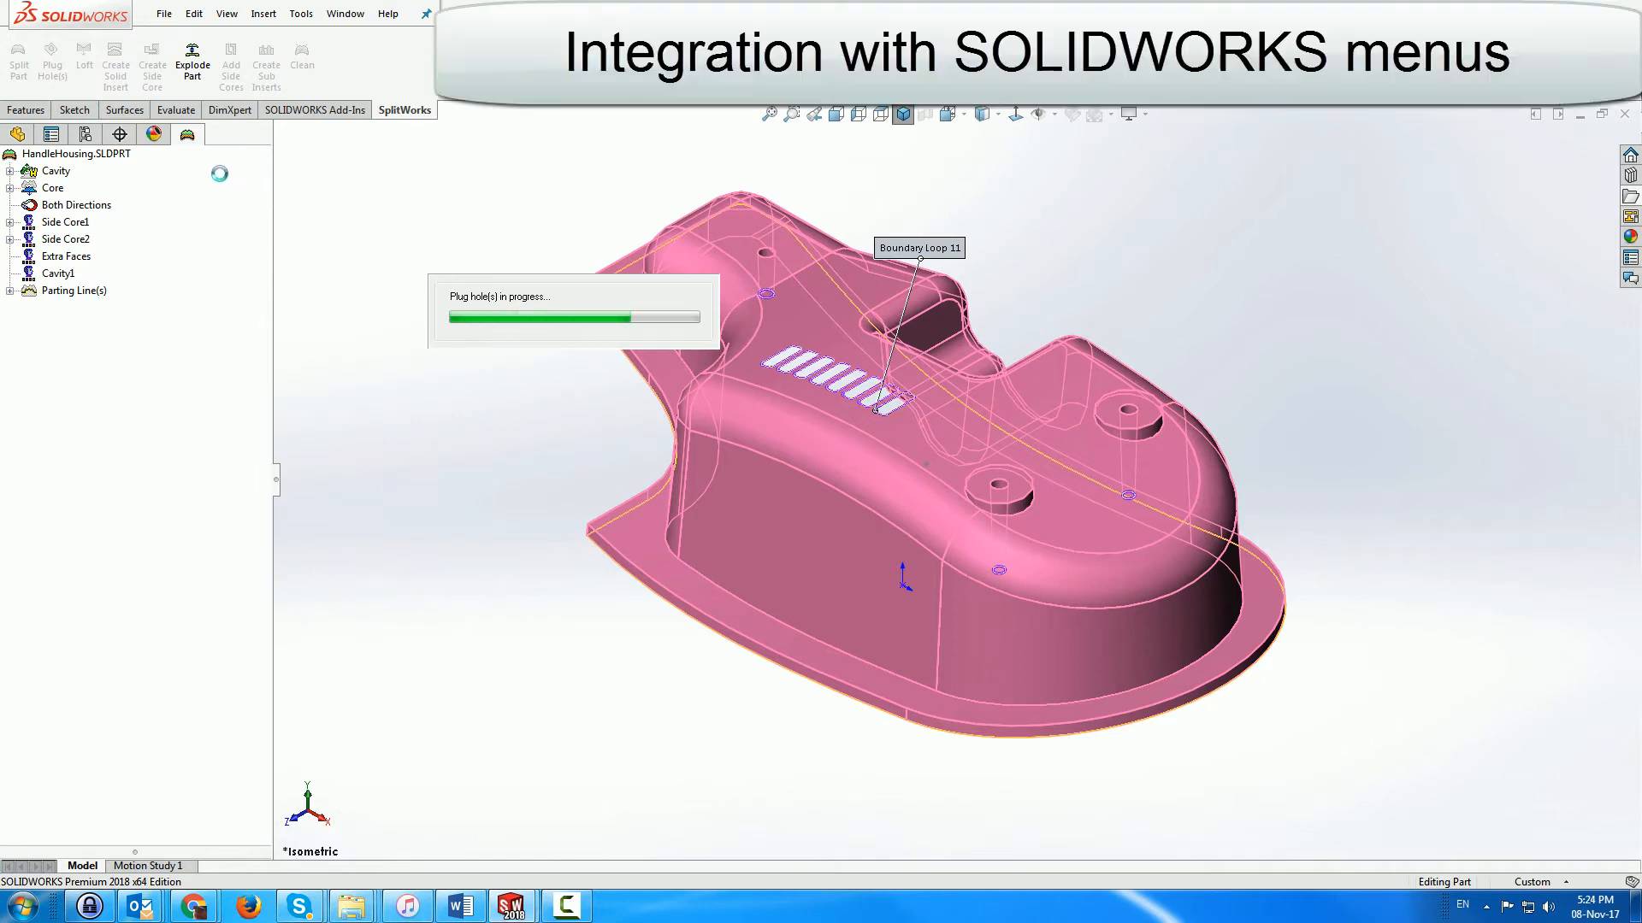
Create a 50 mm radiate surface outward from the three outer flange edges of the housing, using Plane2 as direction reference
click(125, 109)
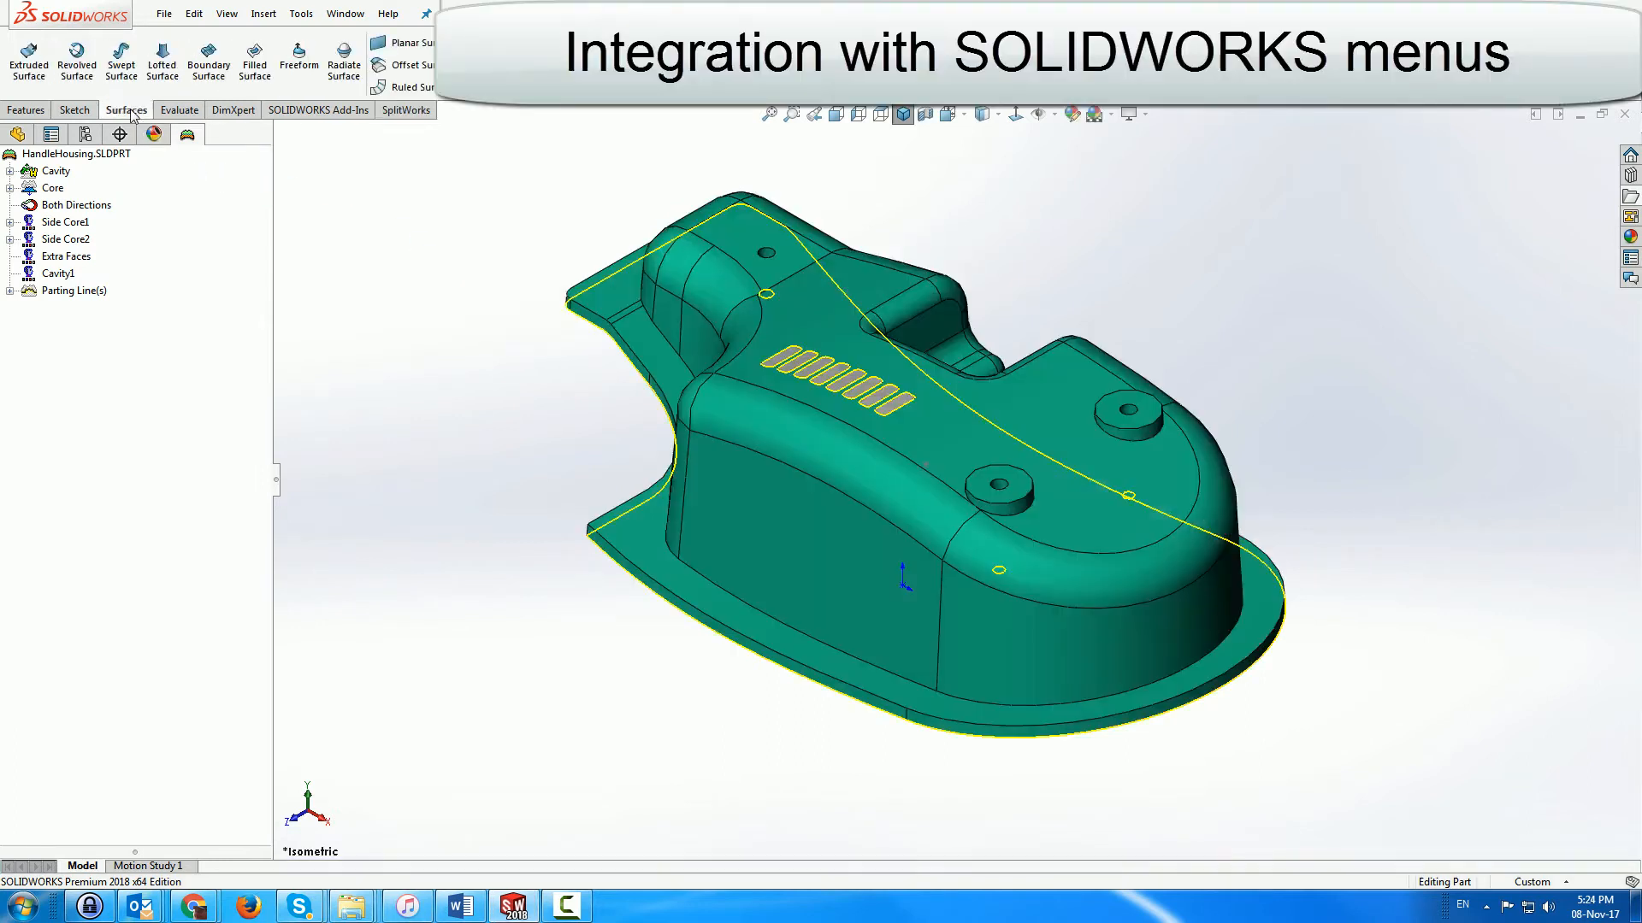
click(343, 57)
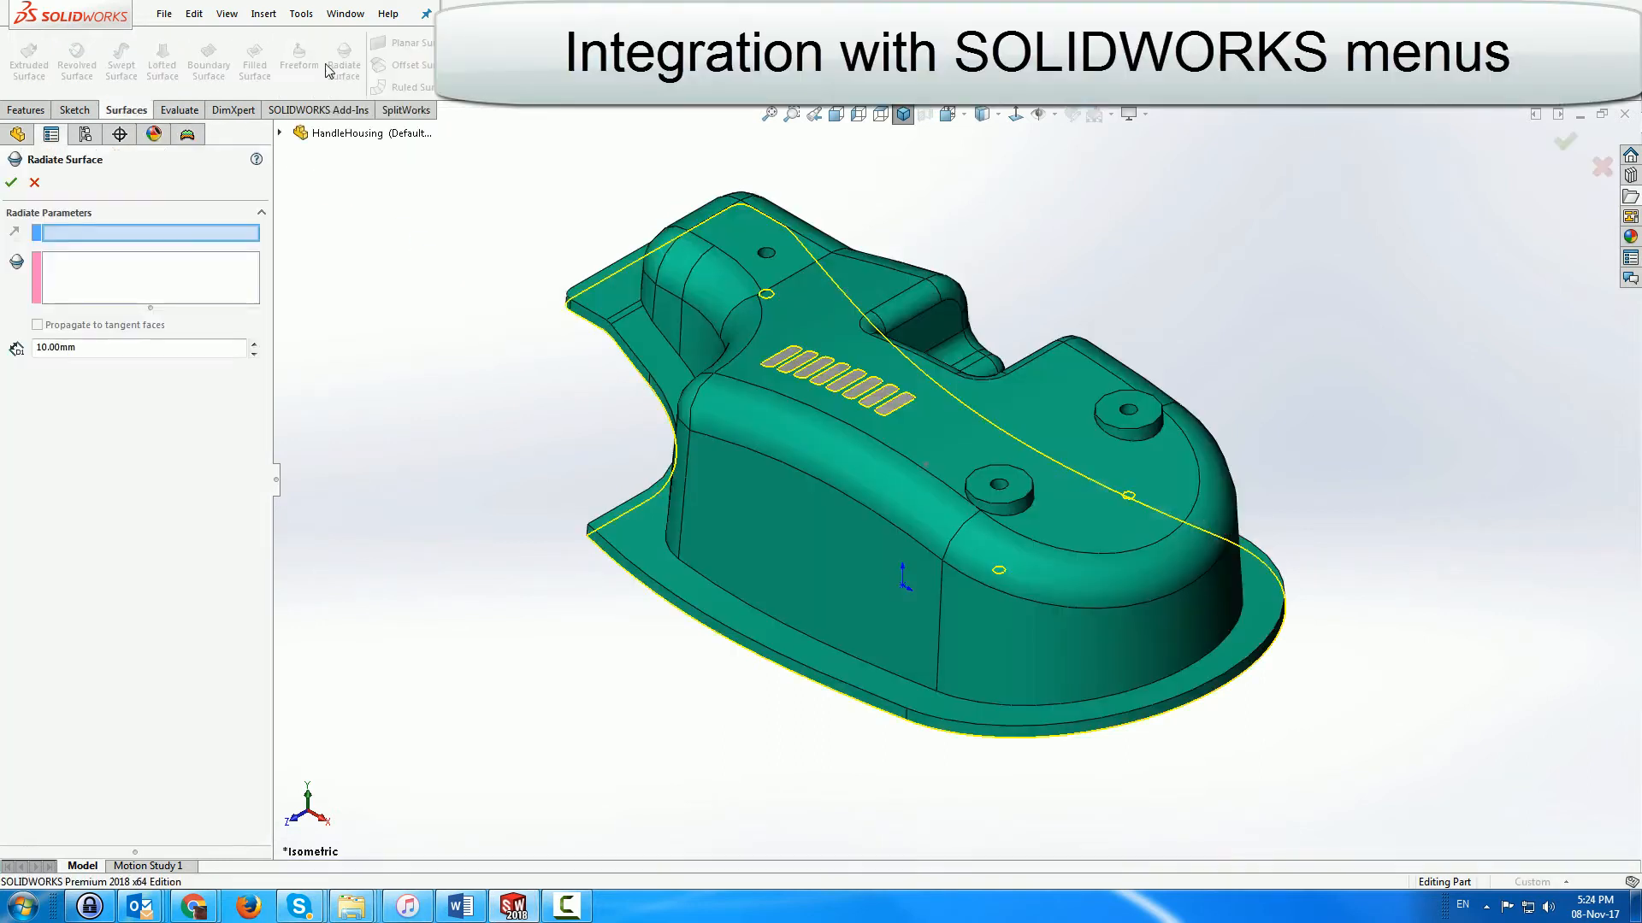
click(281, 134)
click(637, 588)
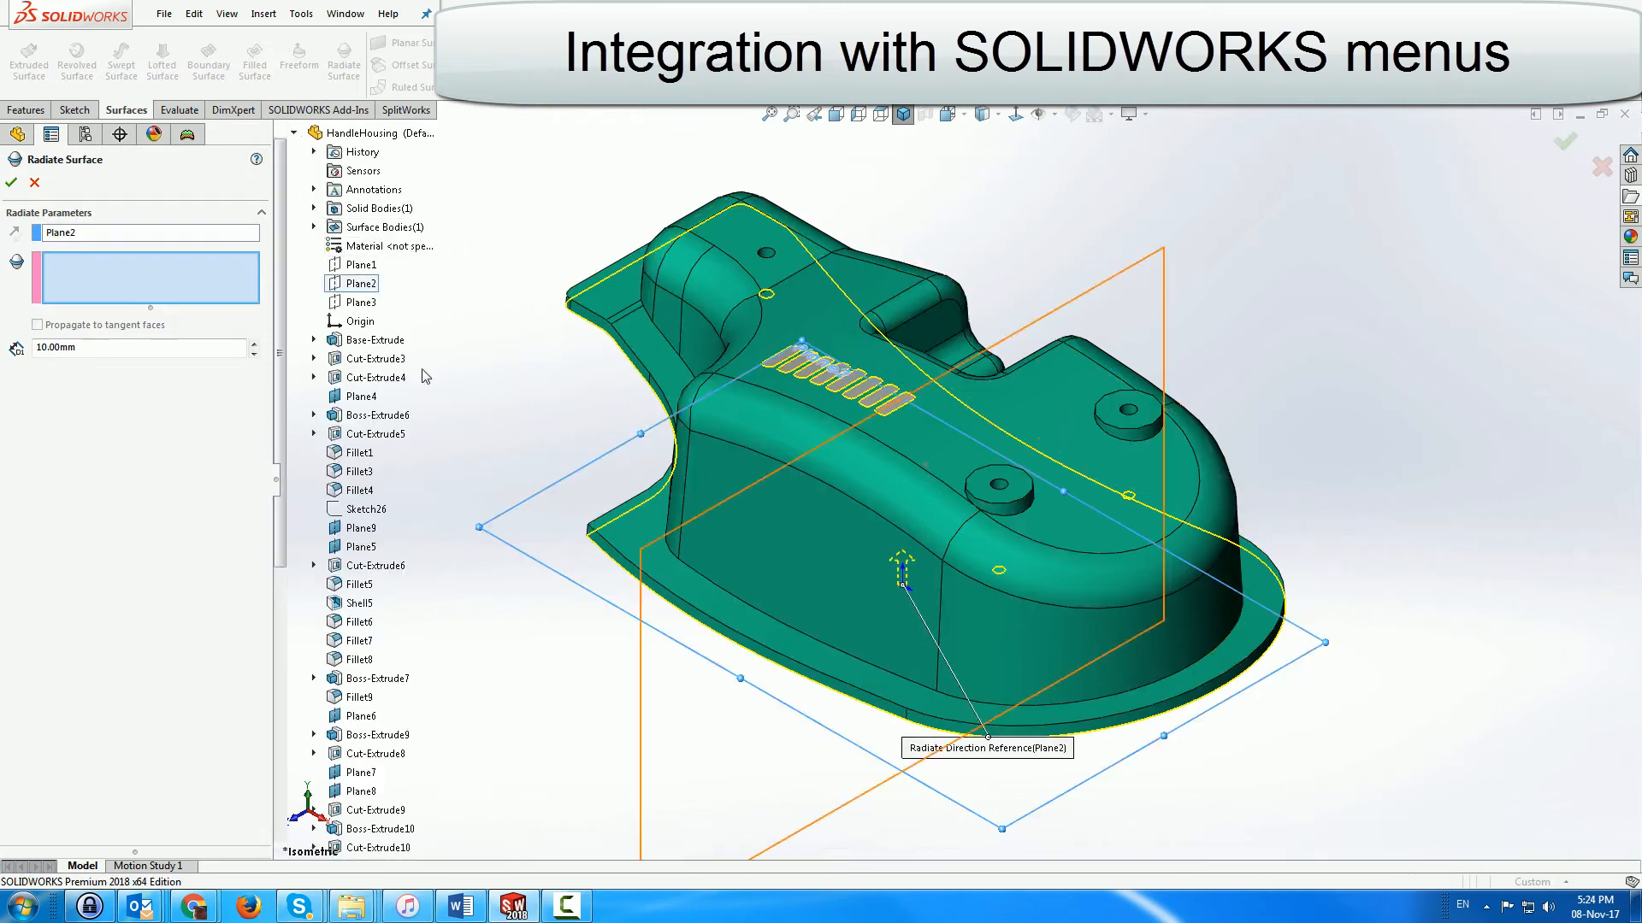
click(639, 585)
click(1097, 715)
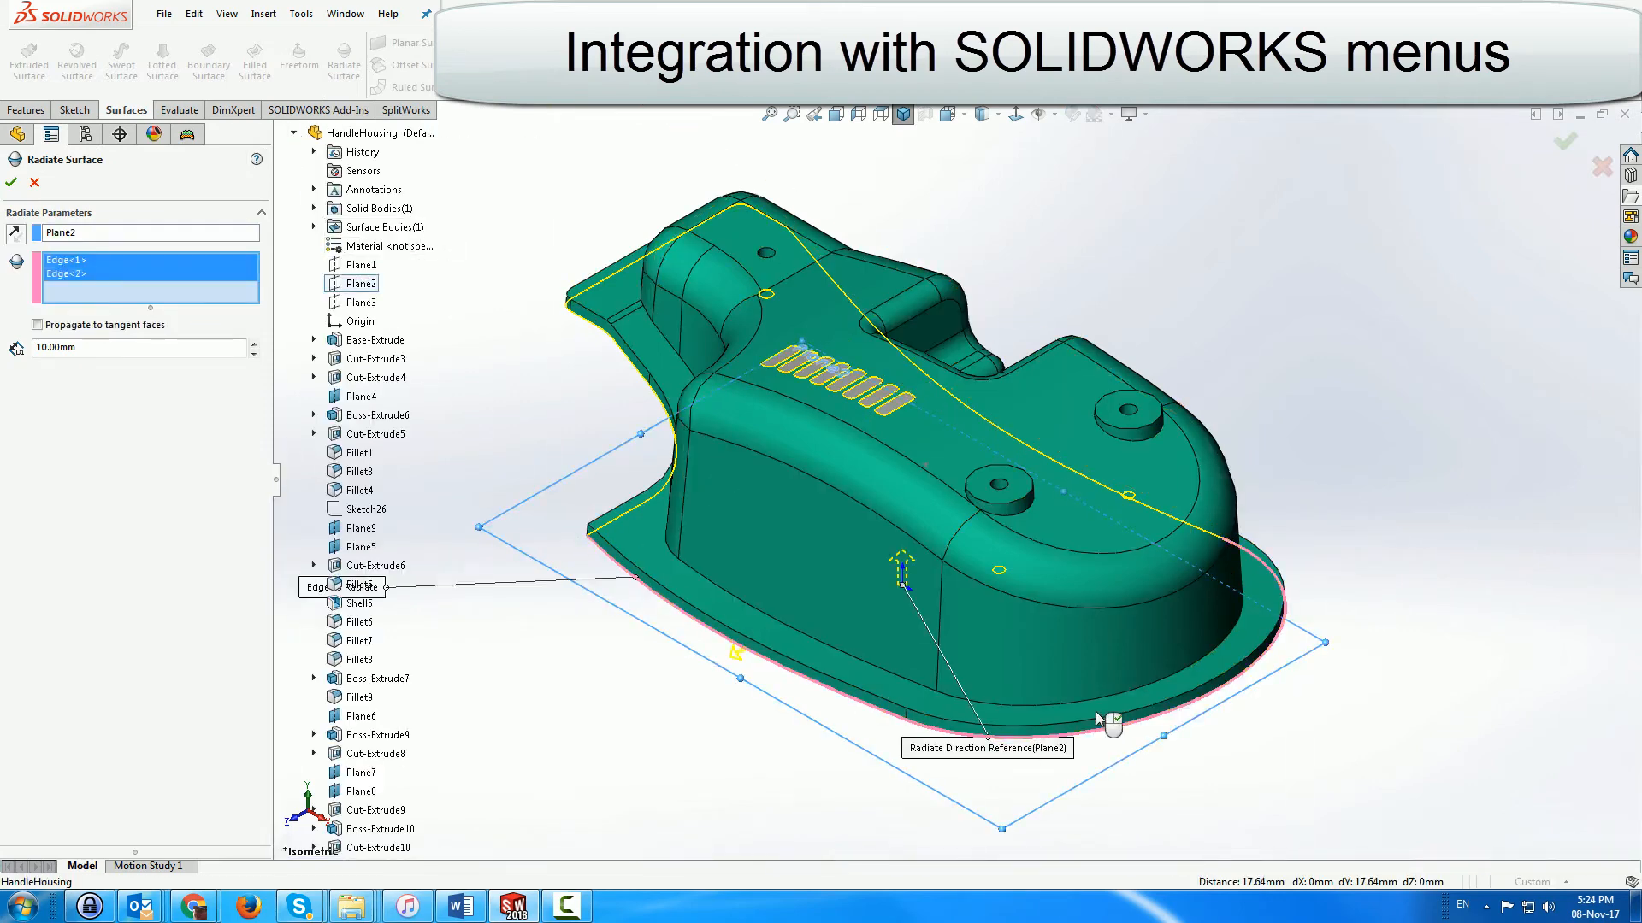
middle_drag(1096, 711, 1247, 537)
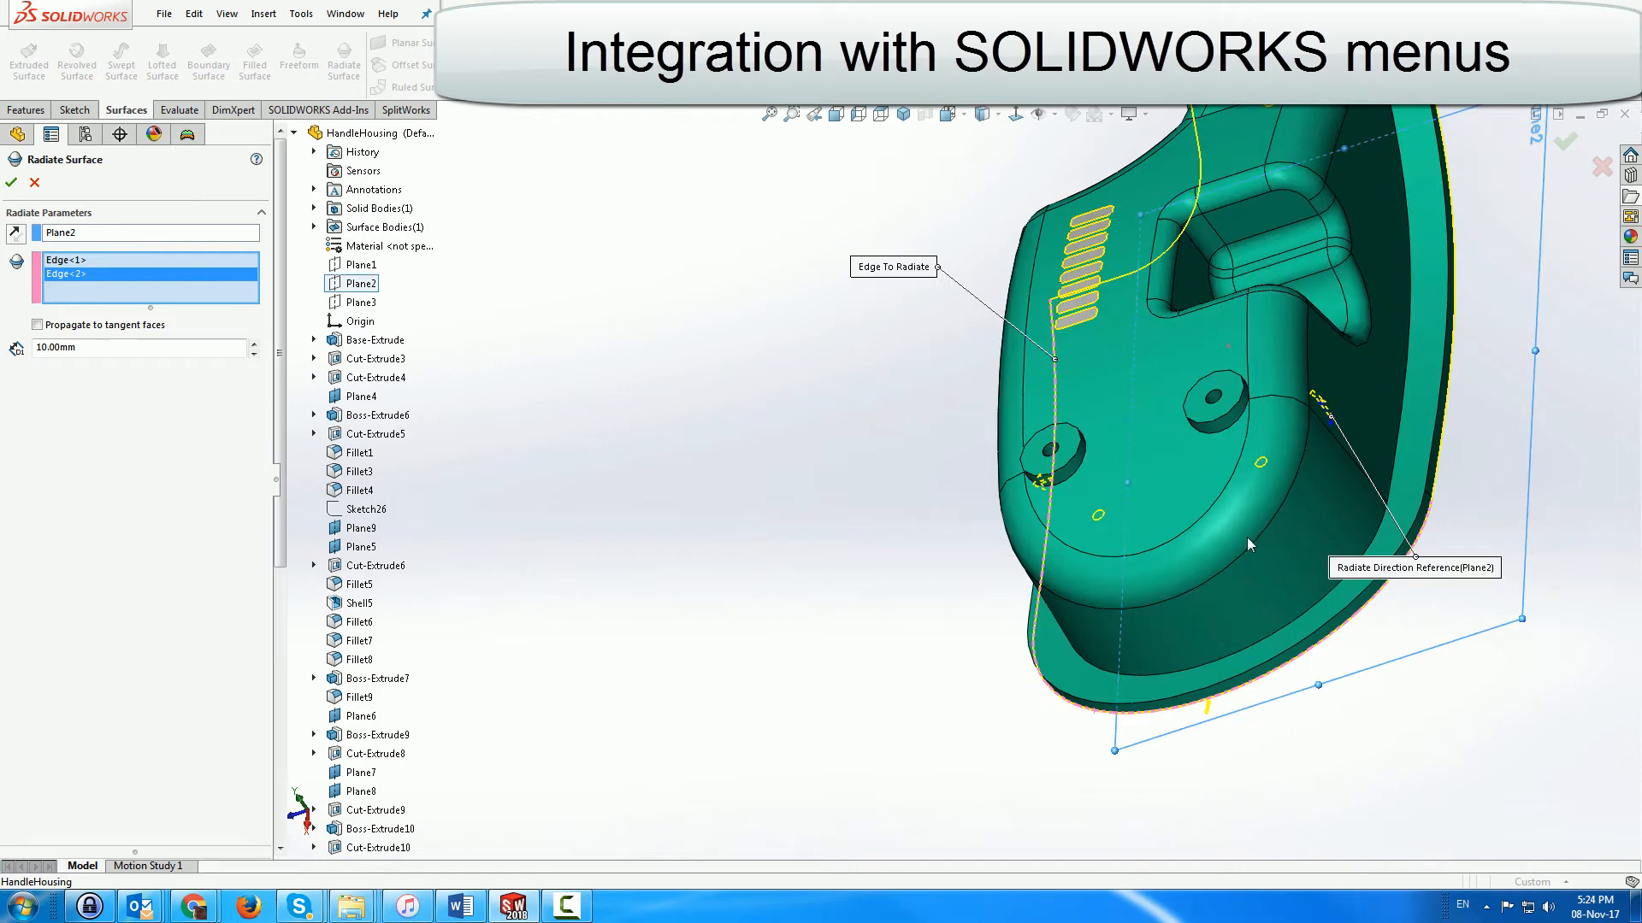
click(1449, 436)
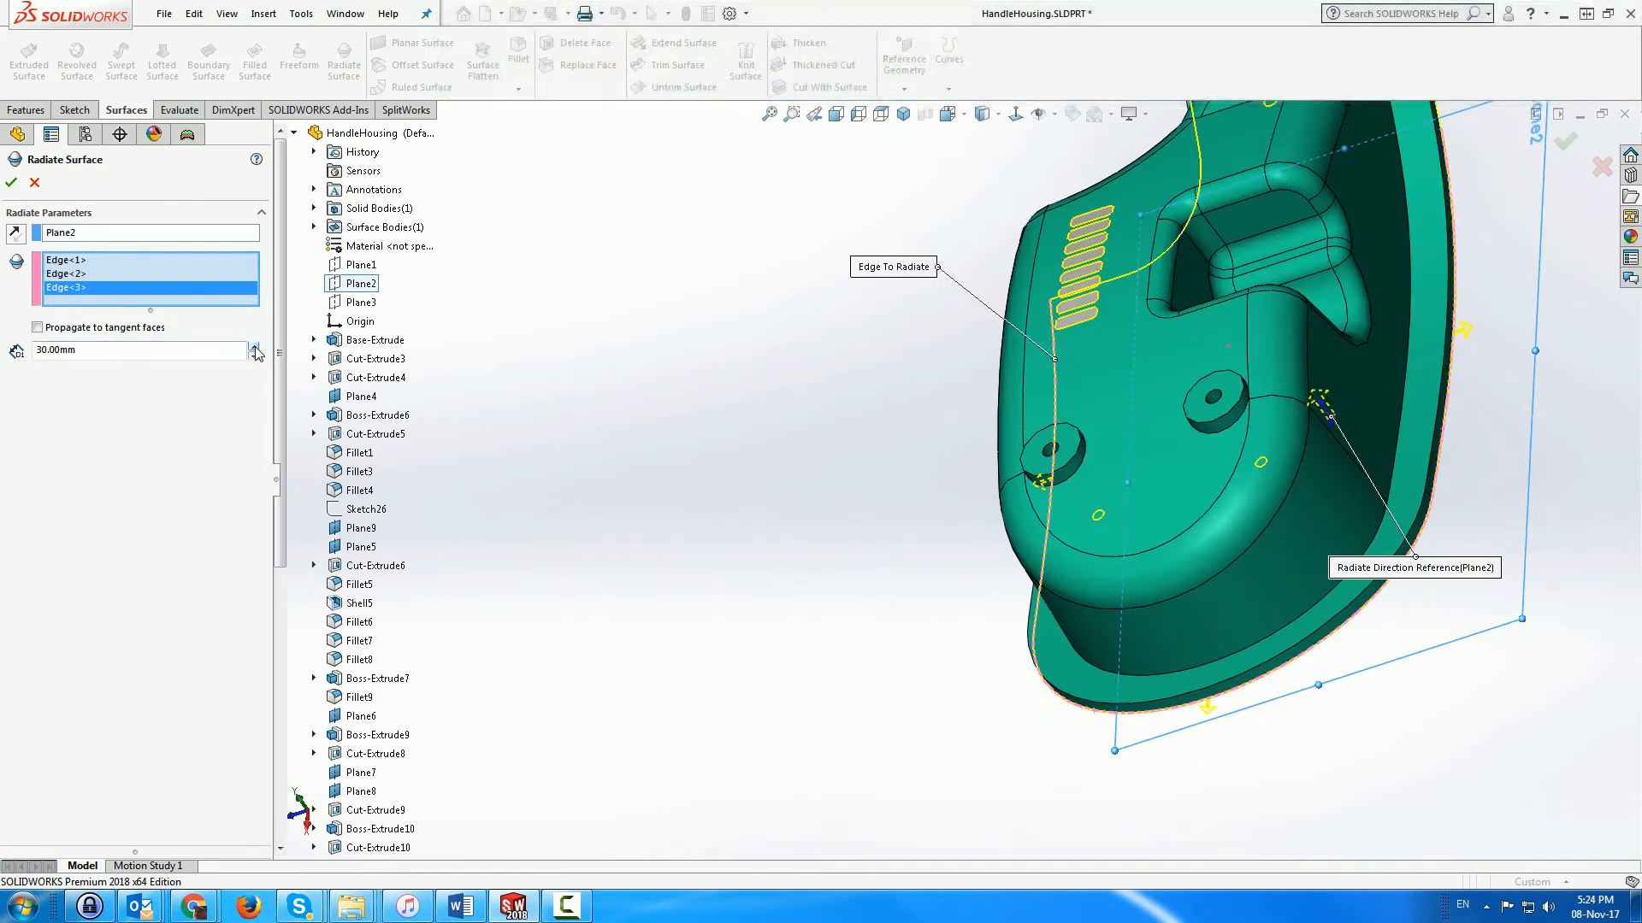
click(903, 113)
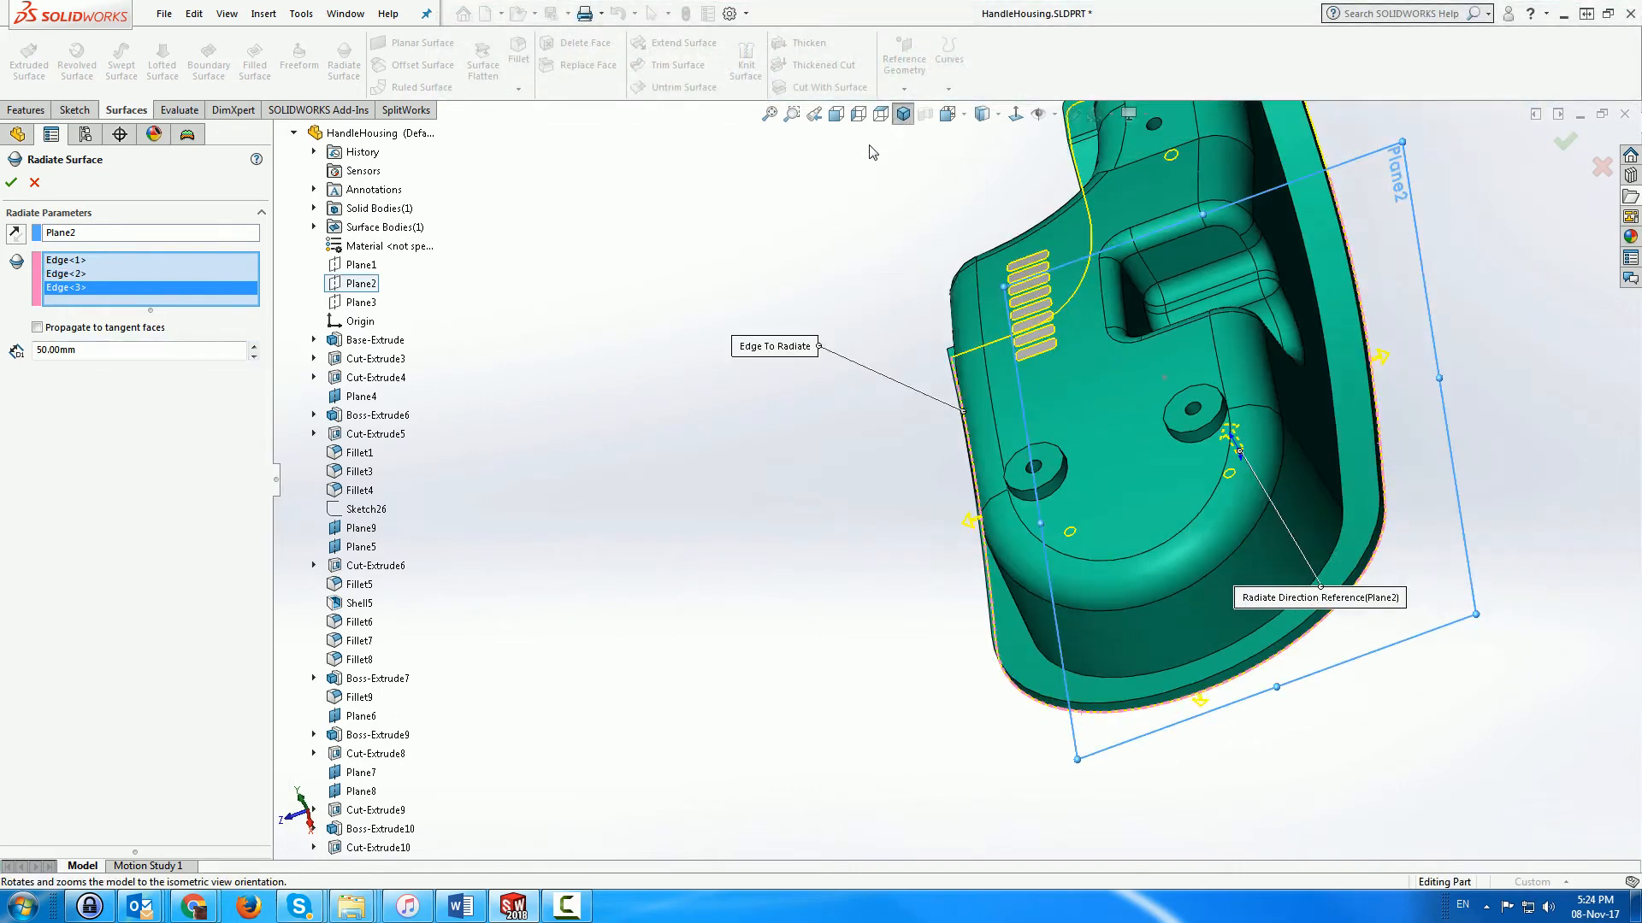
click(12, 183)
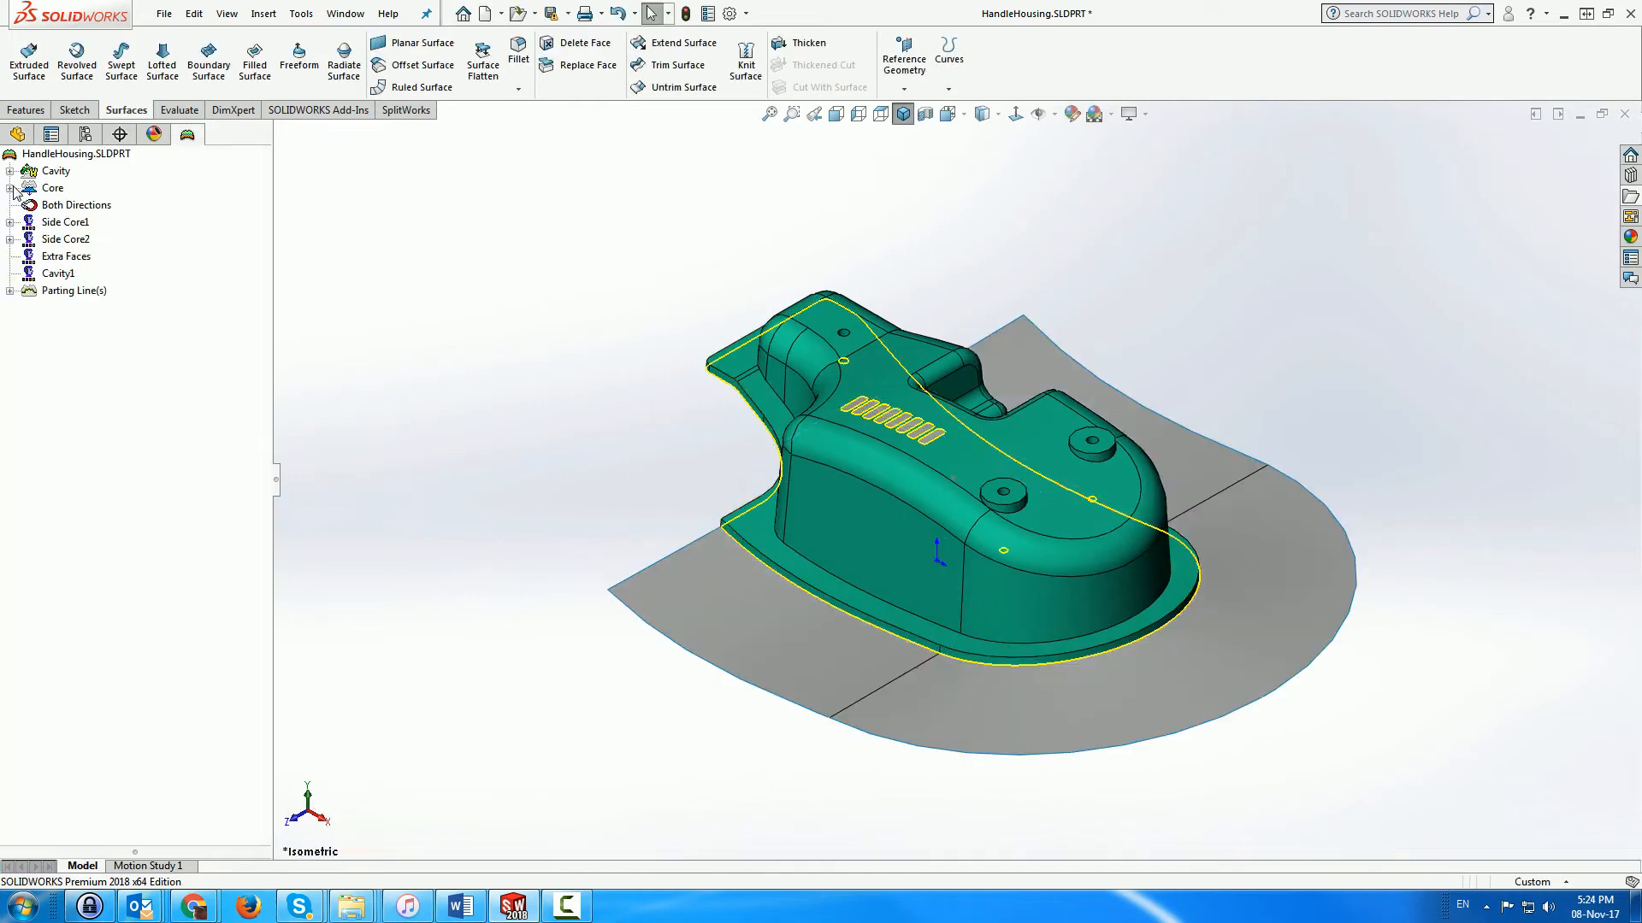
Knit the radiate surface and the plugged cavity surface into a single surface body
click(745, 59)
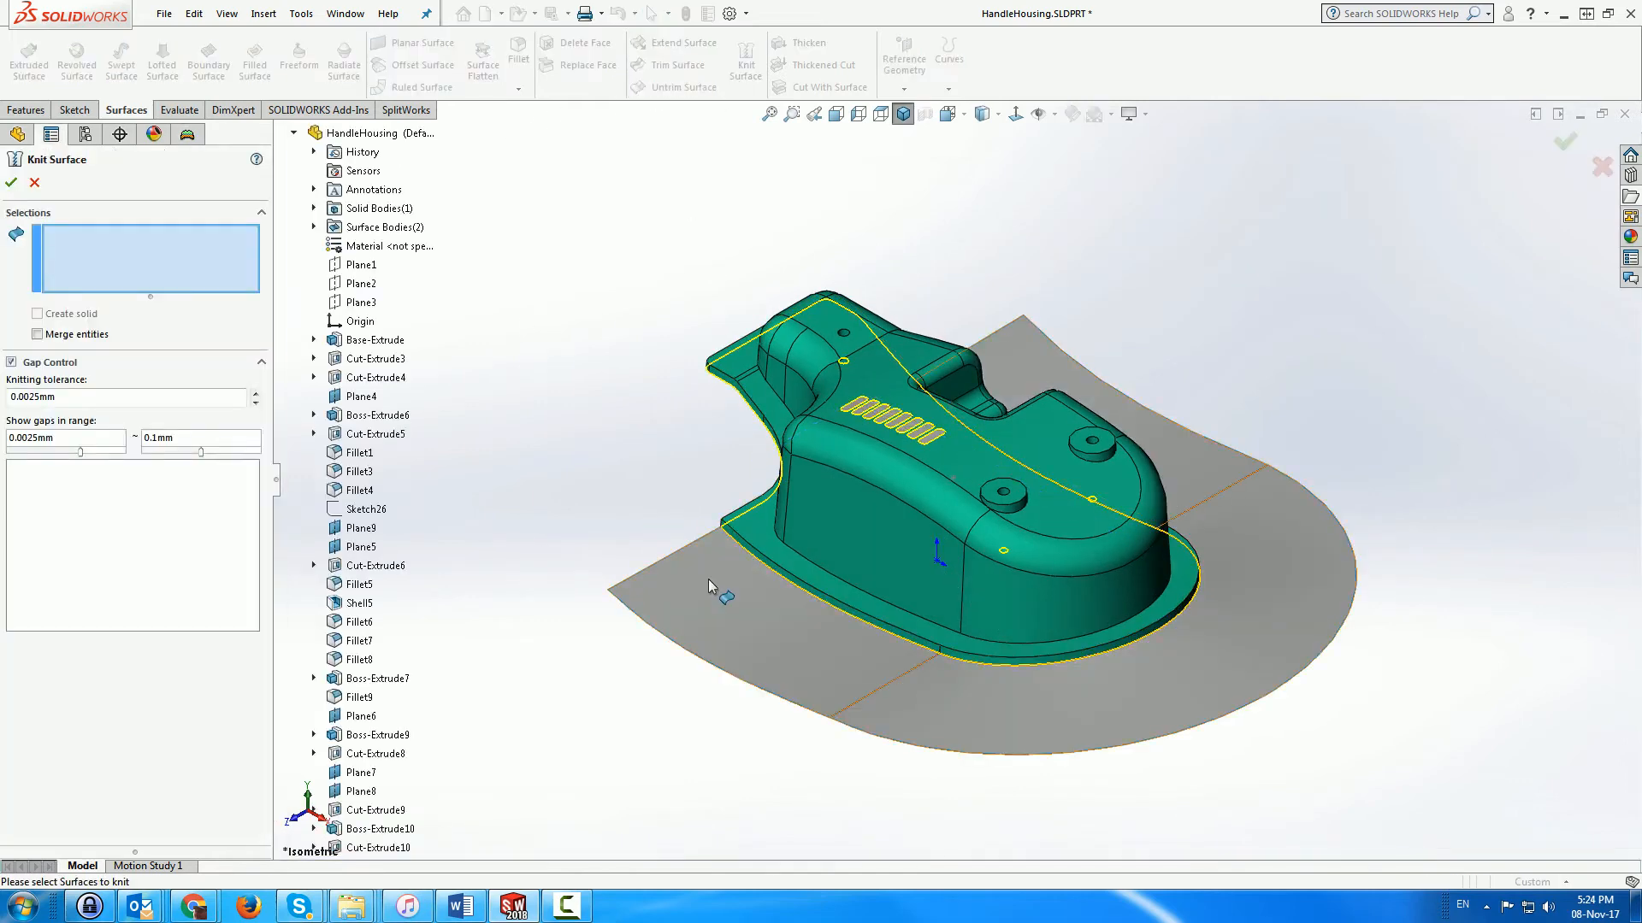
click(708, 586)
click(828, 529)
click(12, 183)
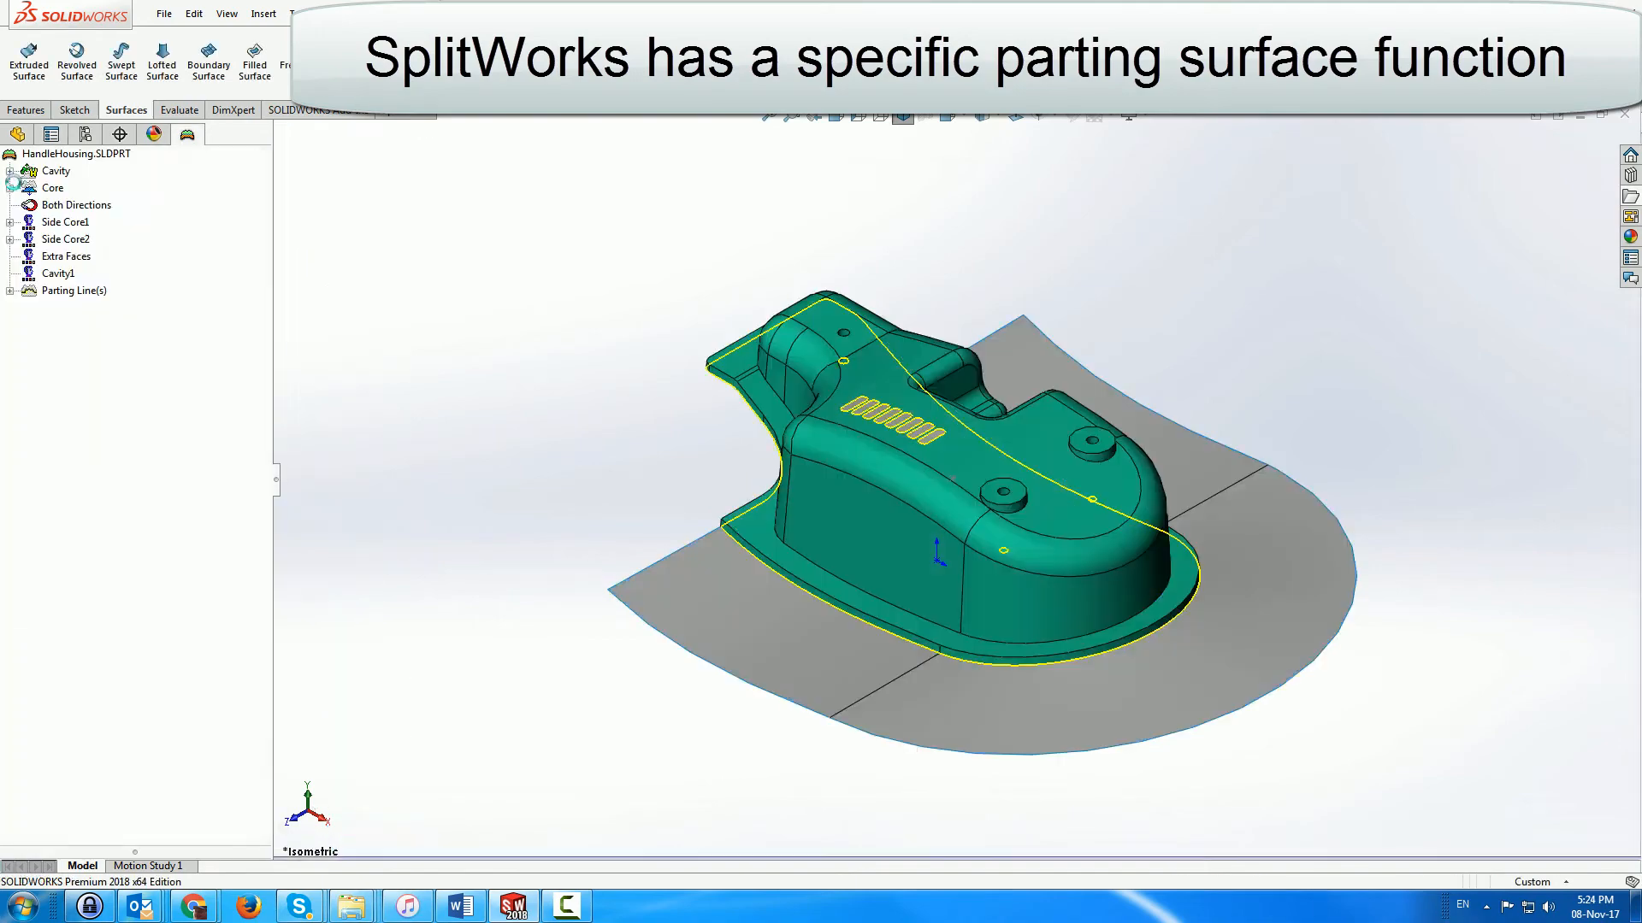
Loft a parting surface 50 mm from the edges on one side of the handle end, following the adjacent radiate surface edge
click(404, 112)
click(83, 60)
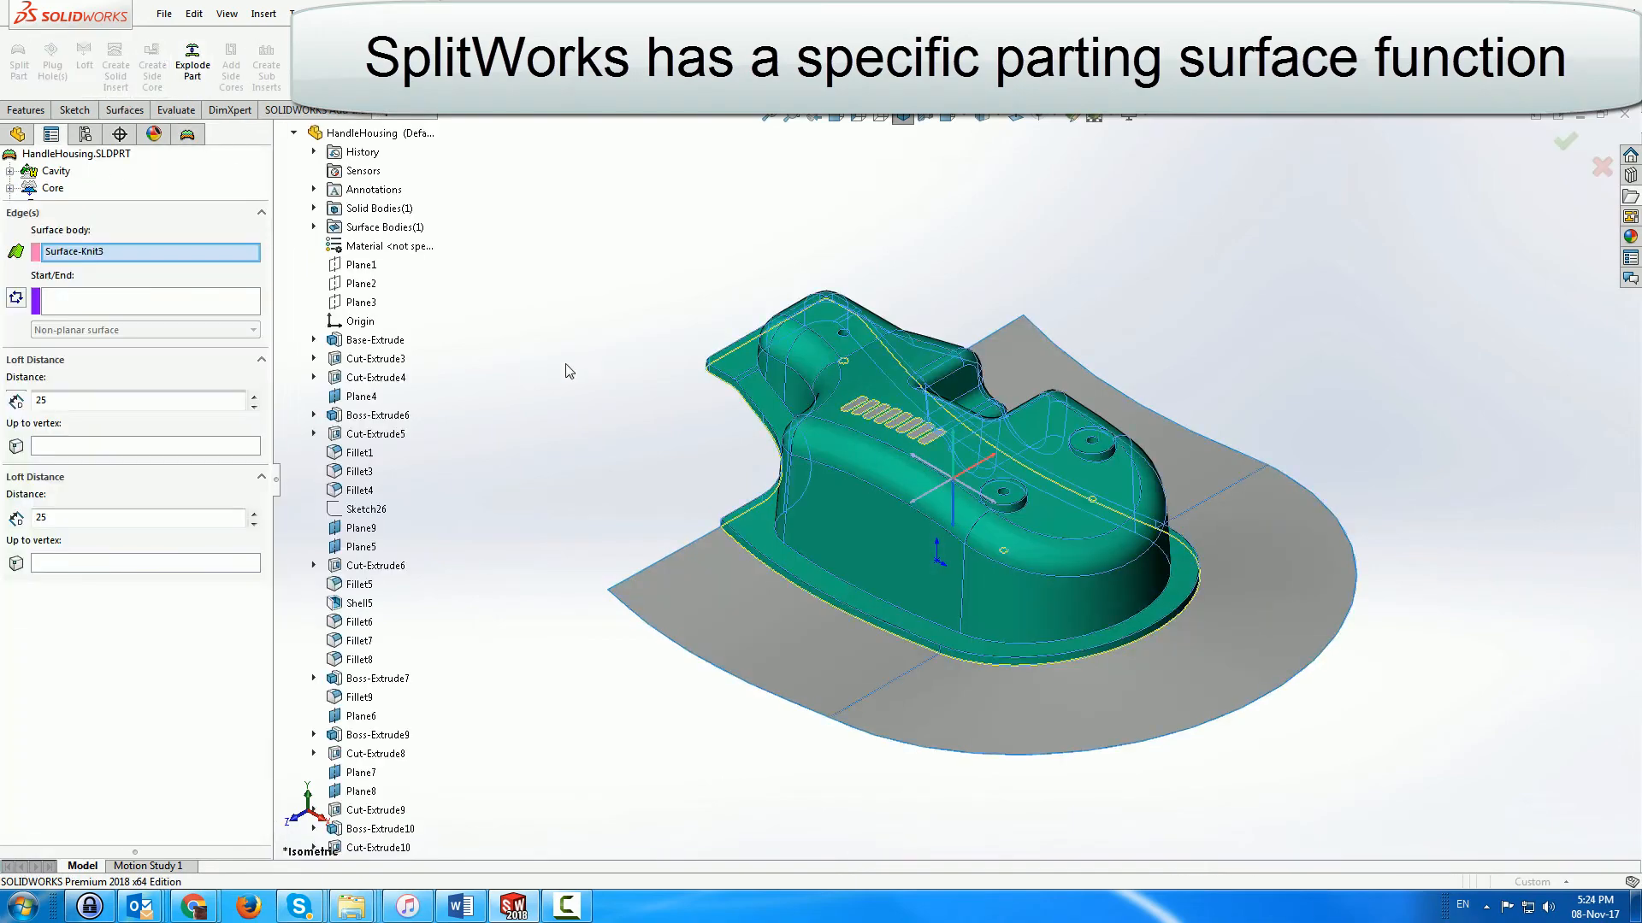
scroll(741, 376, down, 5)
click(758, 311)
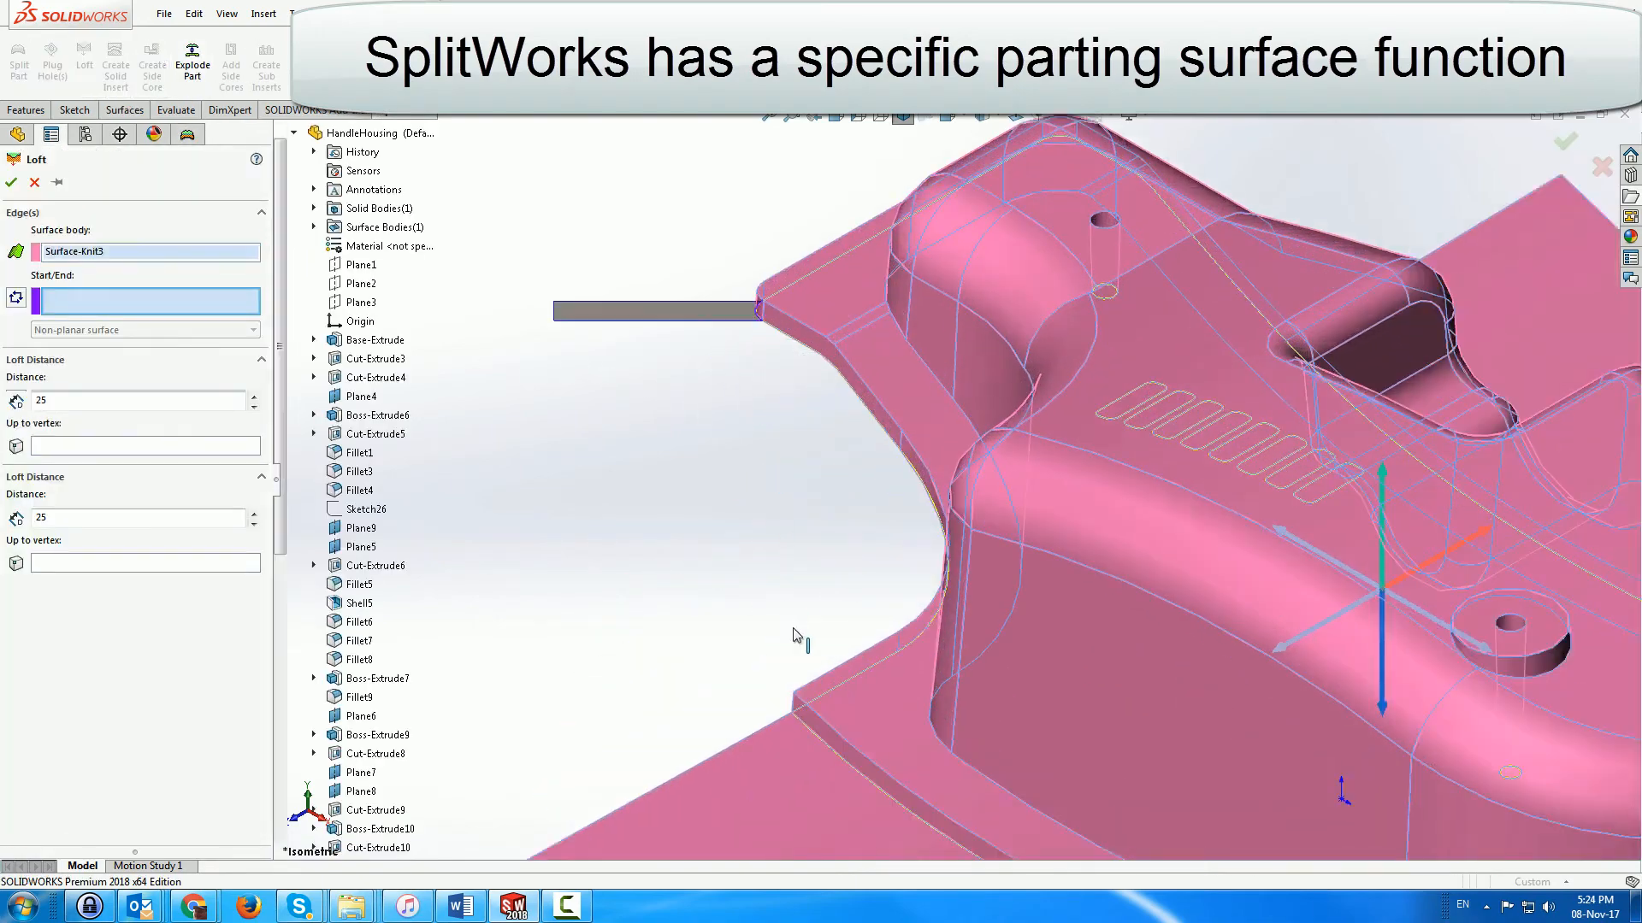
middle_drag(795, 640, 841, 697)
click(823, 682)
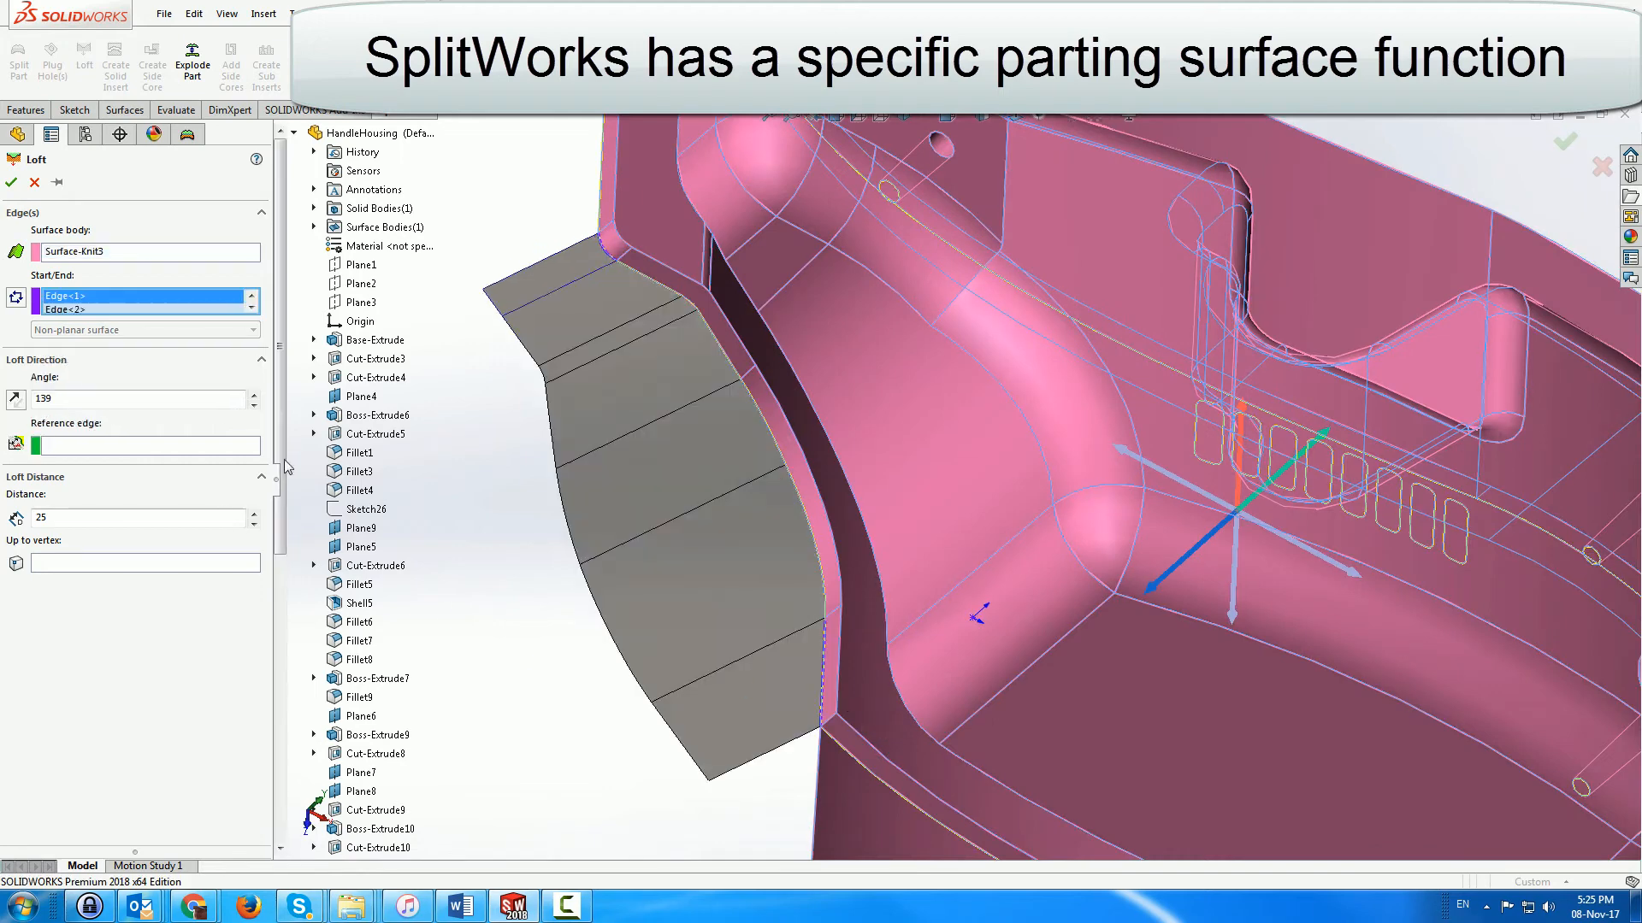
click(140, 447)
click(818, 802)
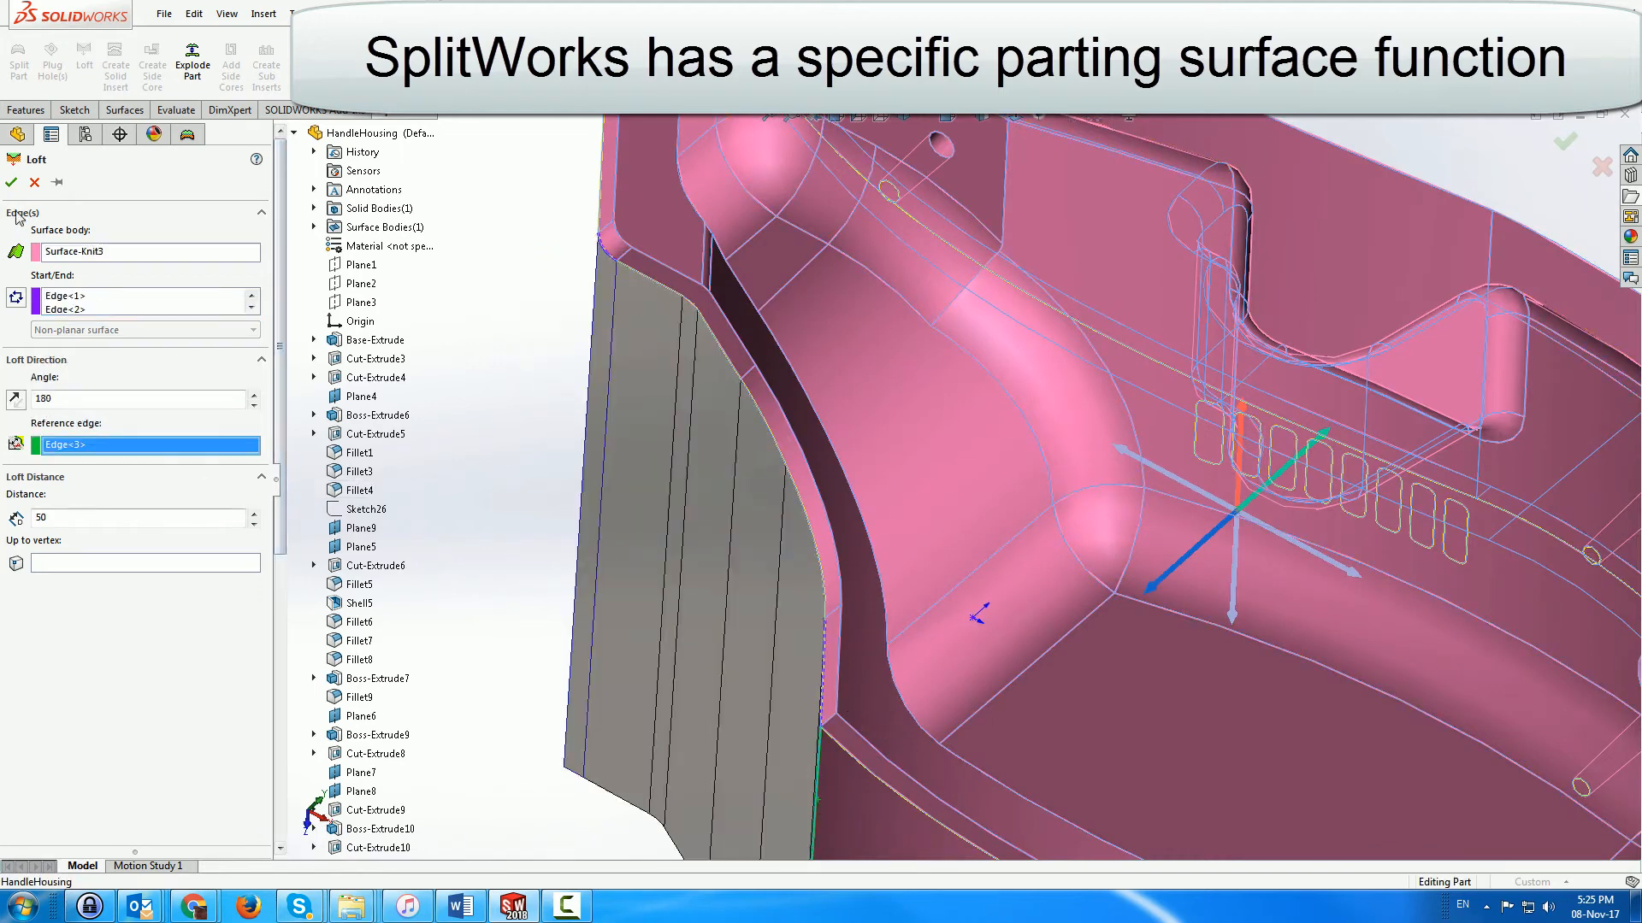
click(11, 182)
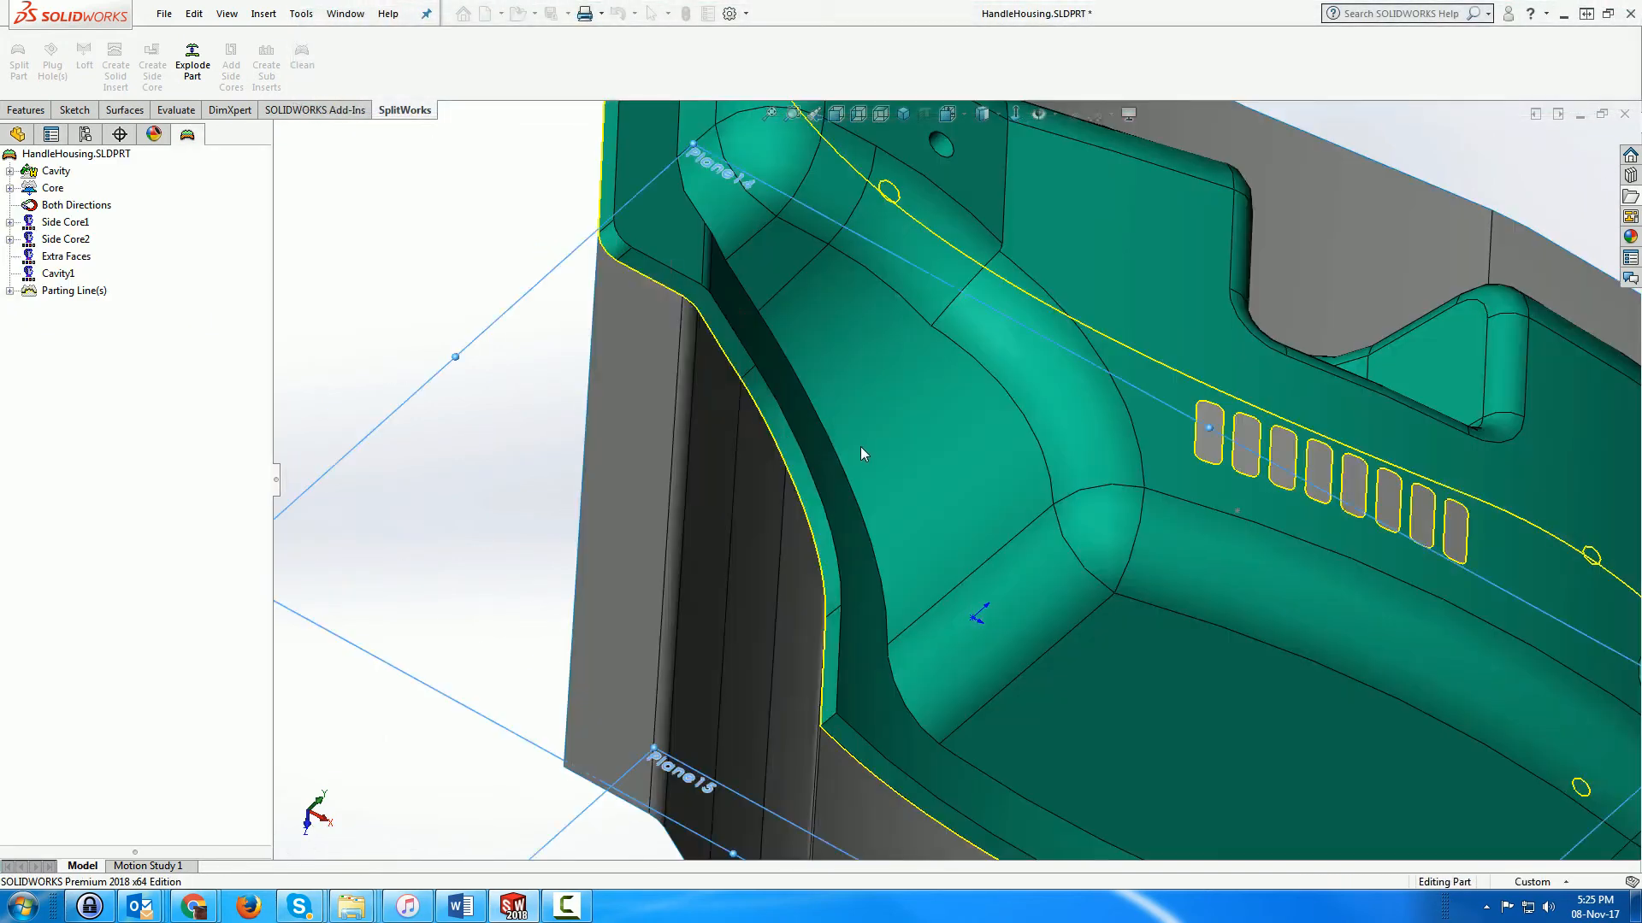
Loft a matching 50 mm parting surface on the opposite side of the handle end, using the adjoining radiate surface edge as reference
scroll(905, 430, up, 6)
middle_drag(954, 347, 924, 558)
scroll(924, 551, down, 2)
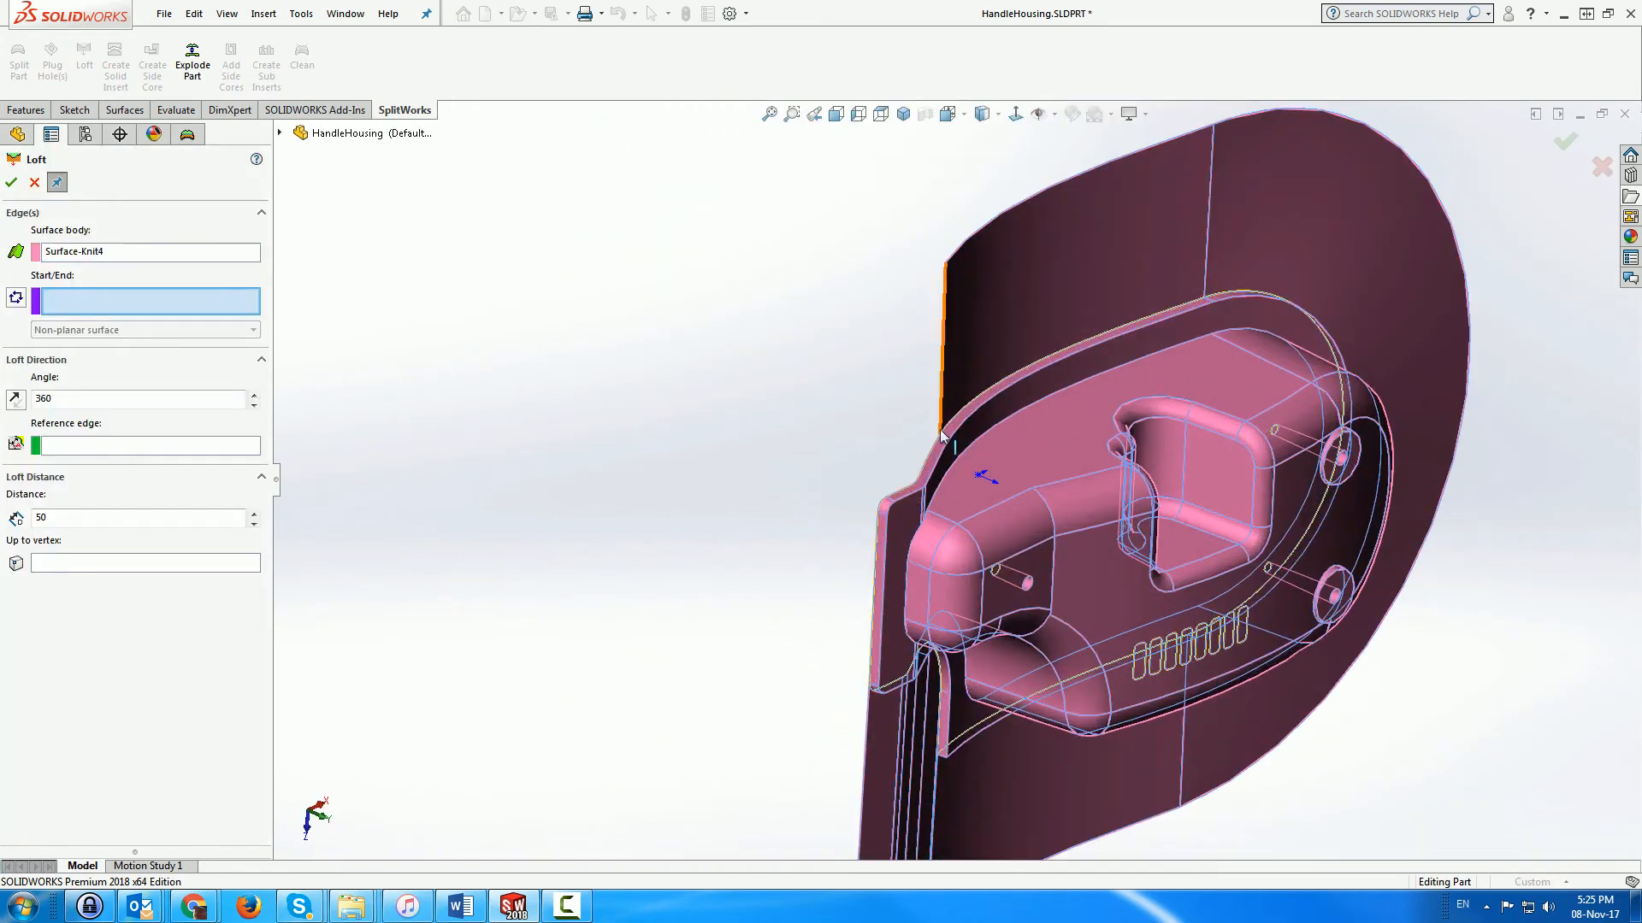
click(935, 445)
click(883, 507)
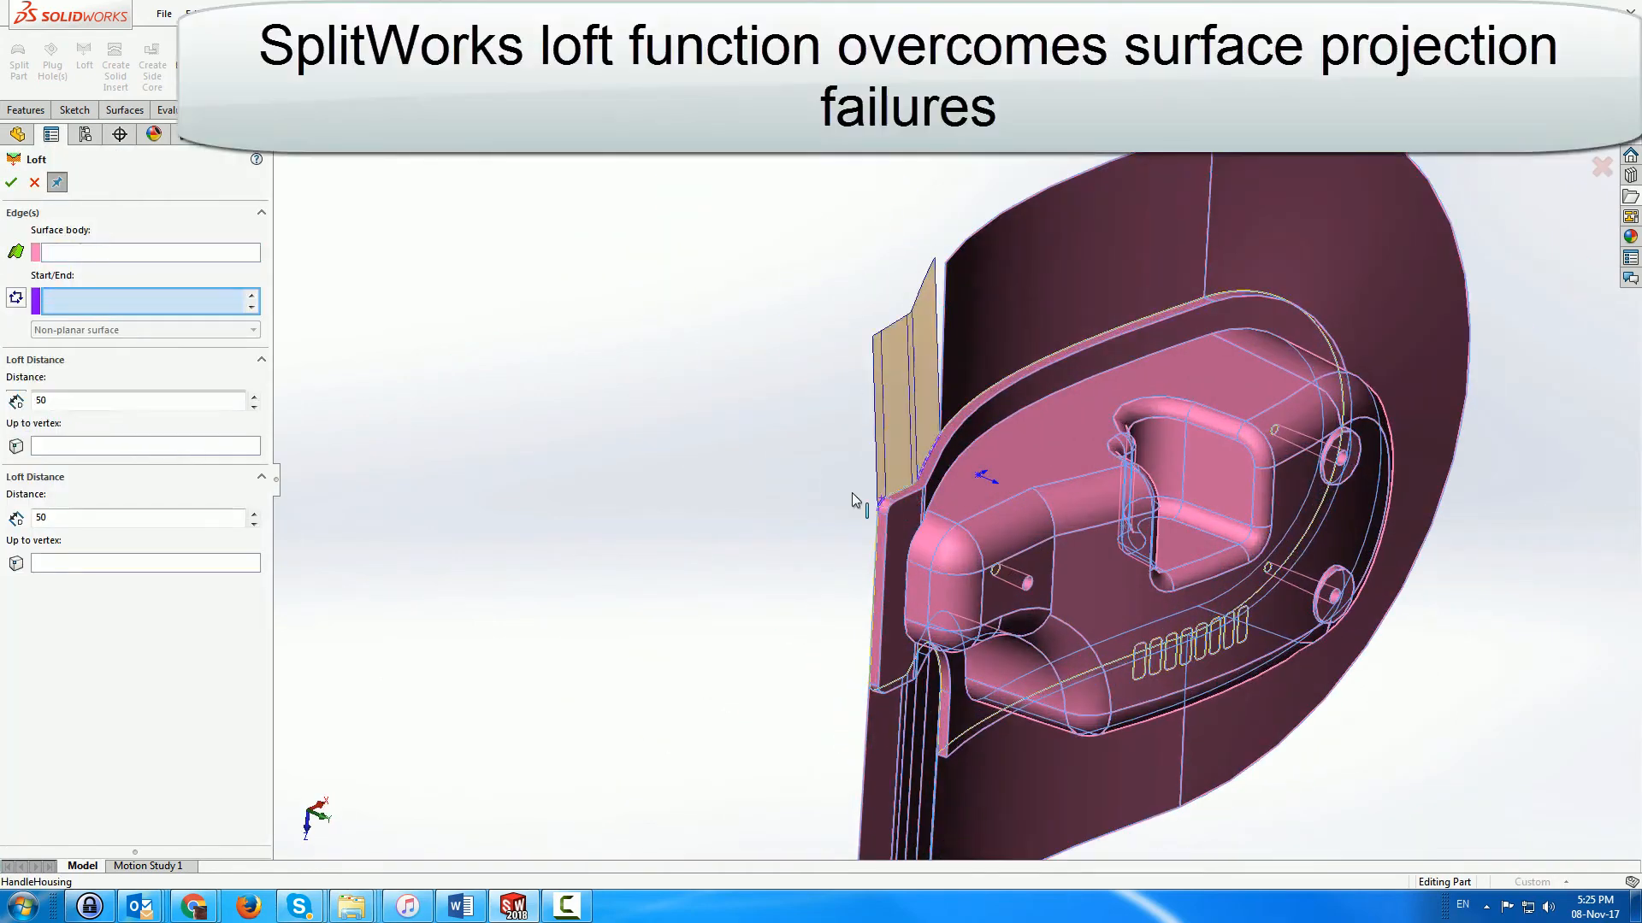
click(114, 451)
click(949, 342)
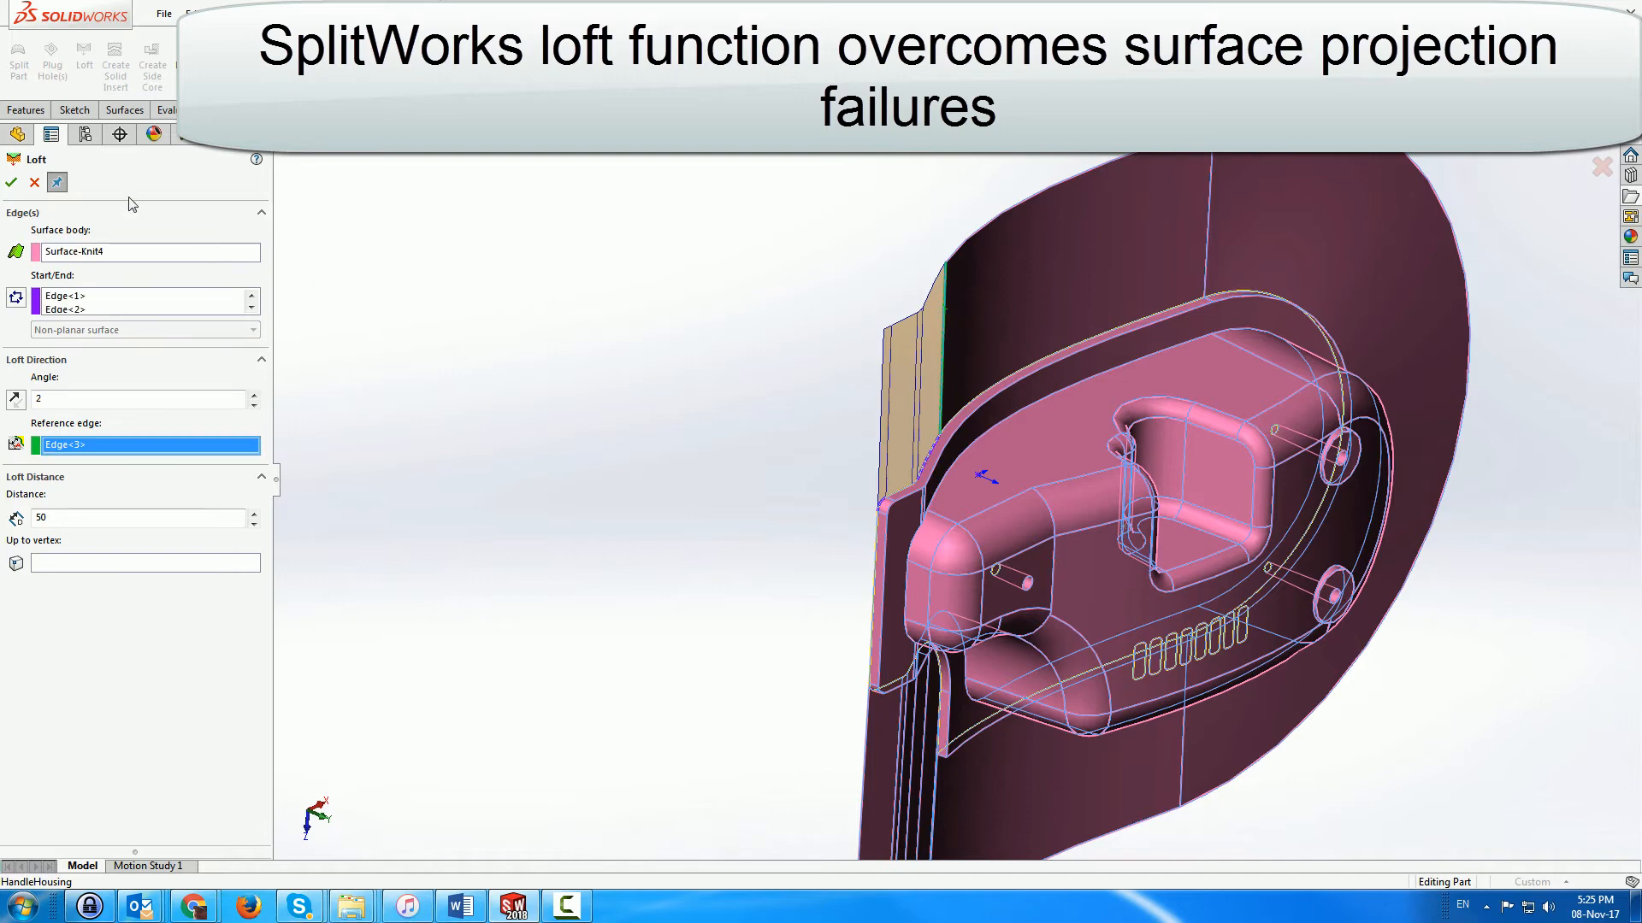
click(12, 182)
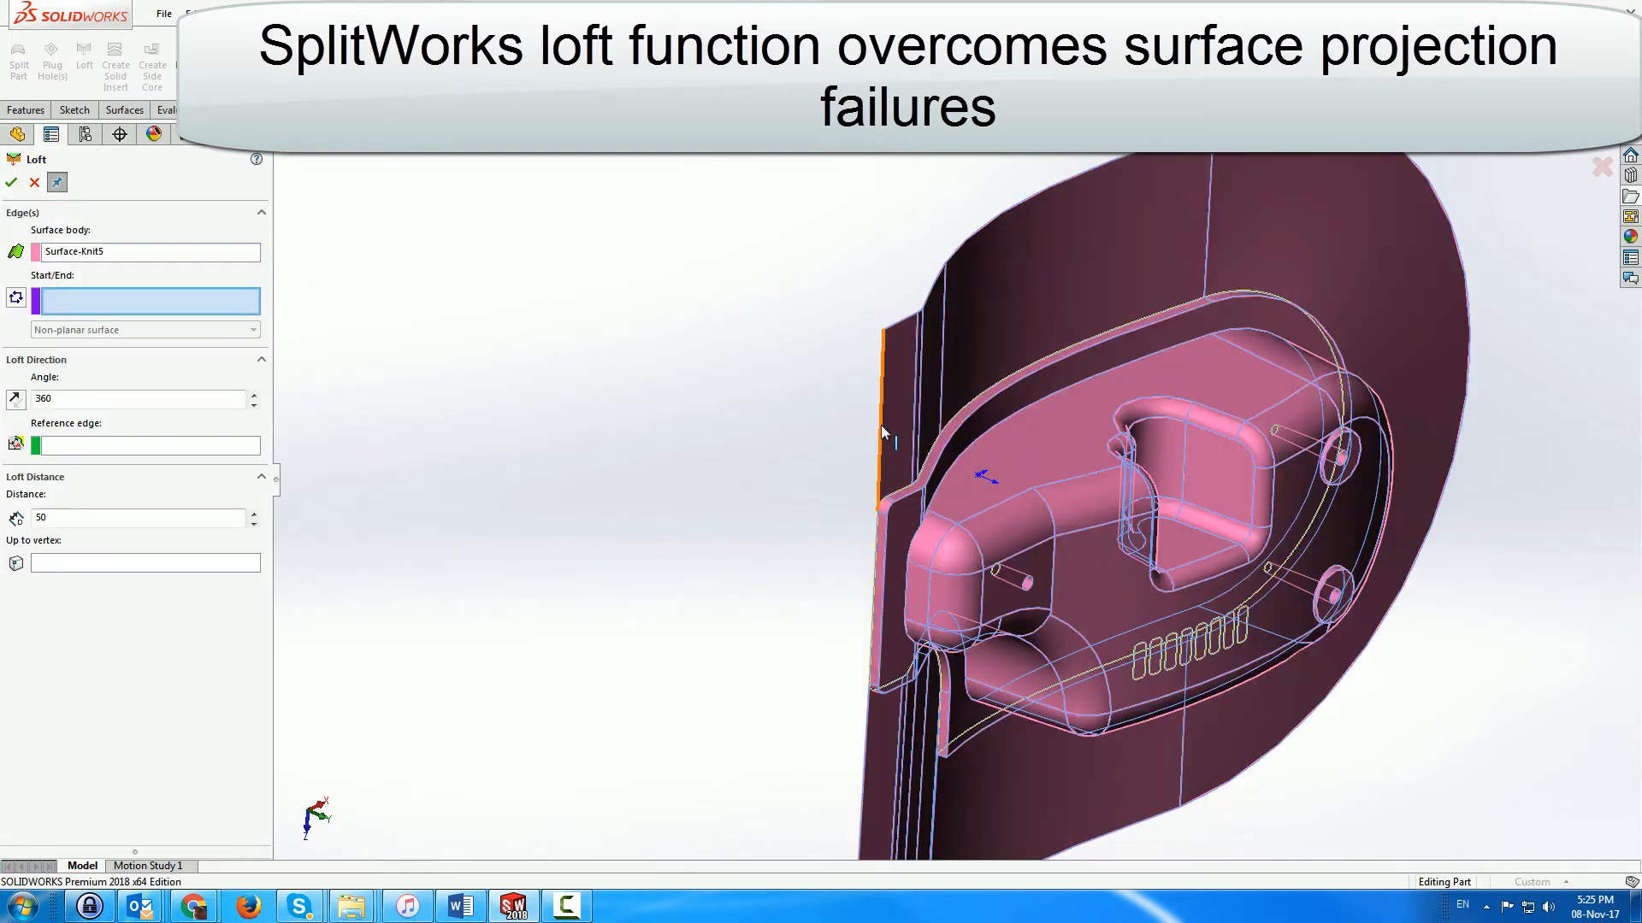
Loft the parting surface across the handle's end edges between the two side lofts, at 90 degrees and 50 mm distance
click(879, 489)
click(866, 716)
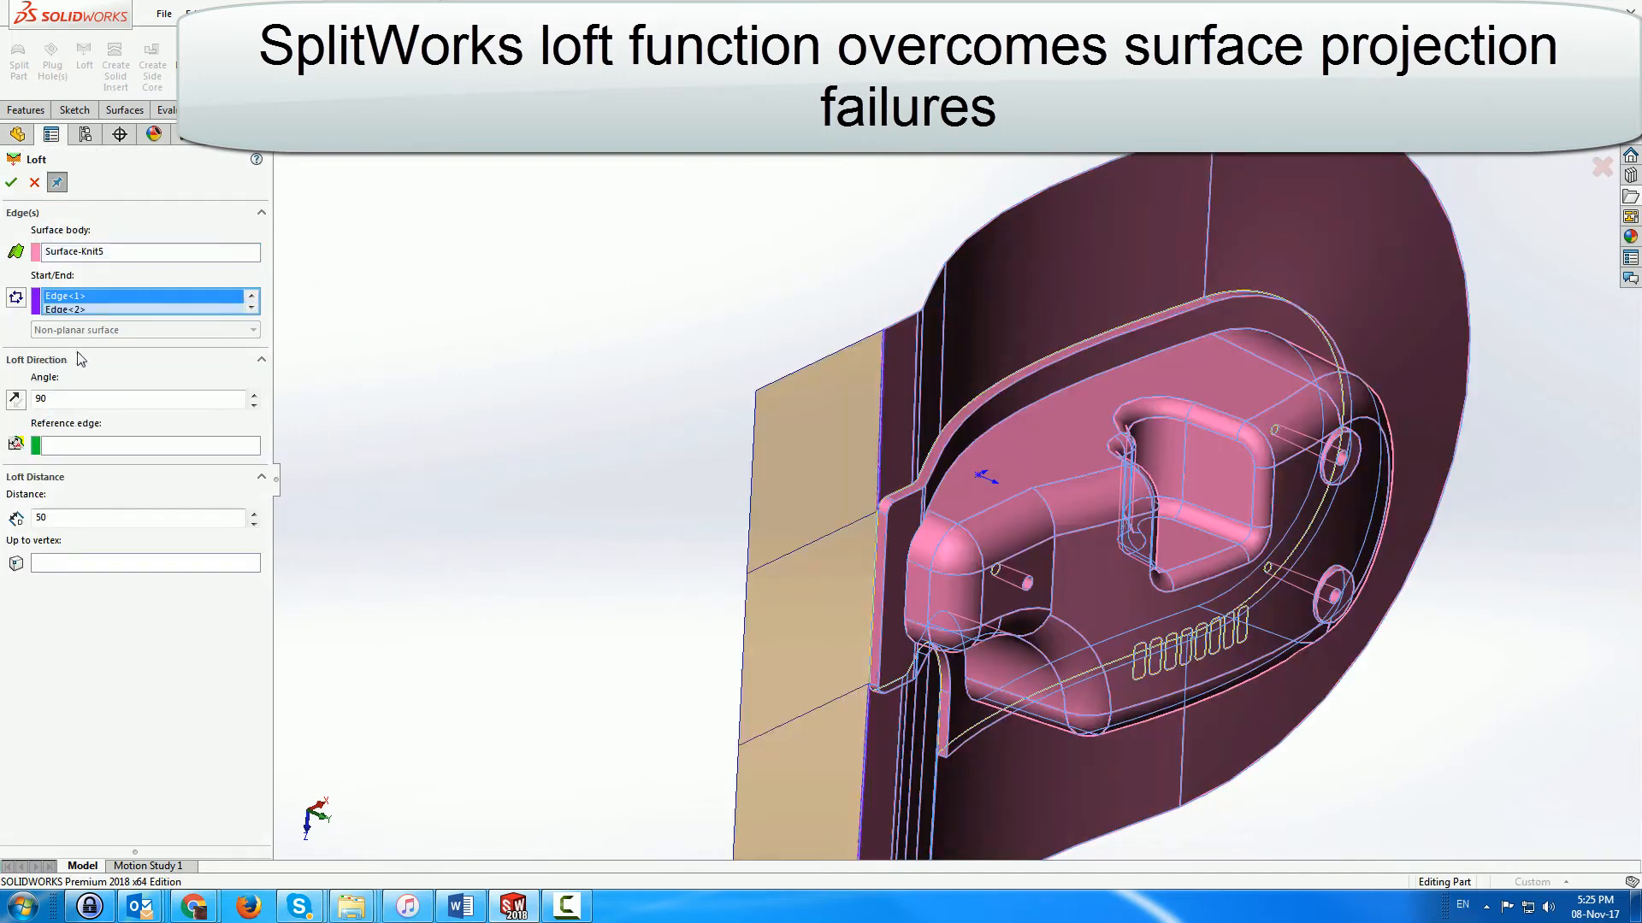
click(12, 183)
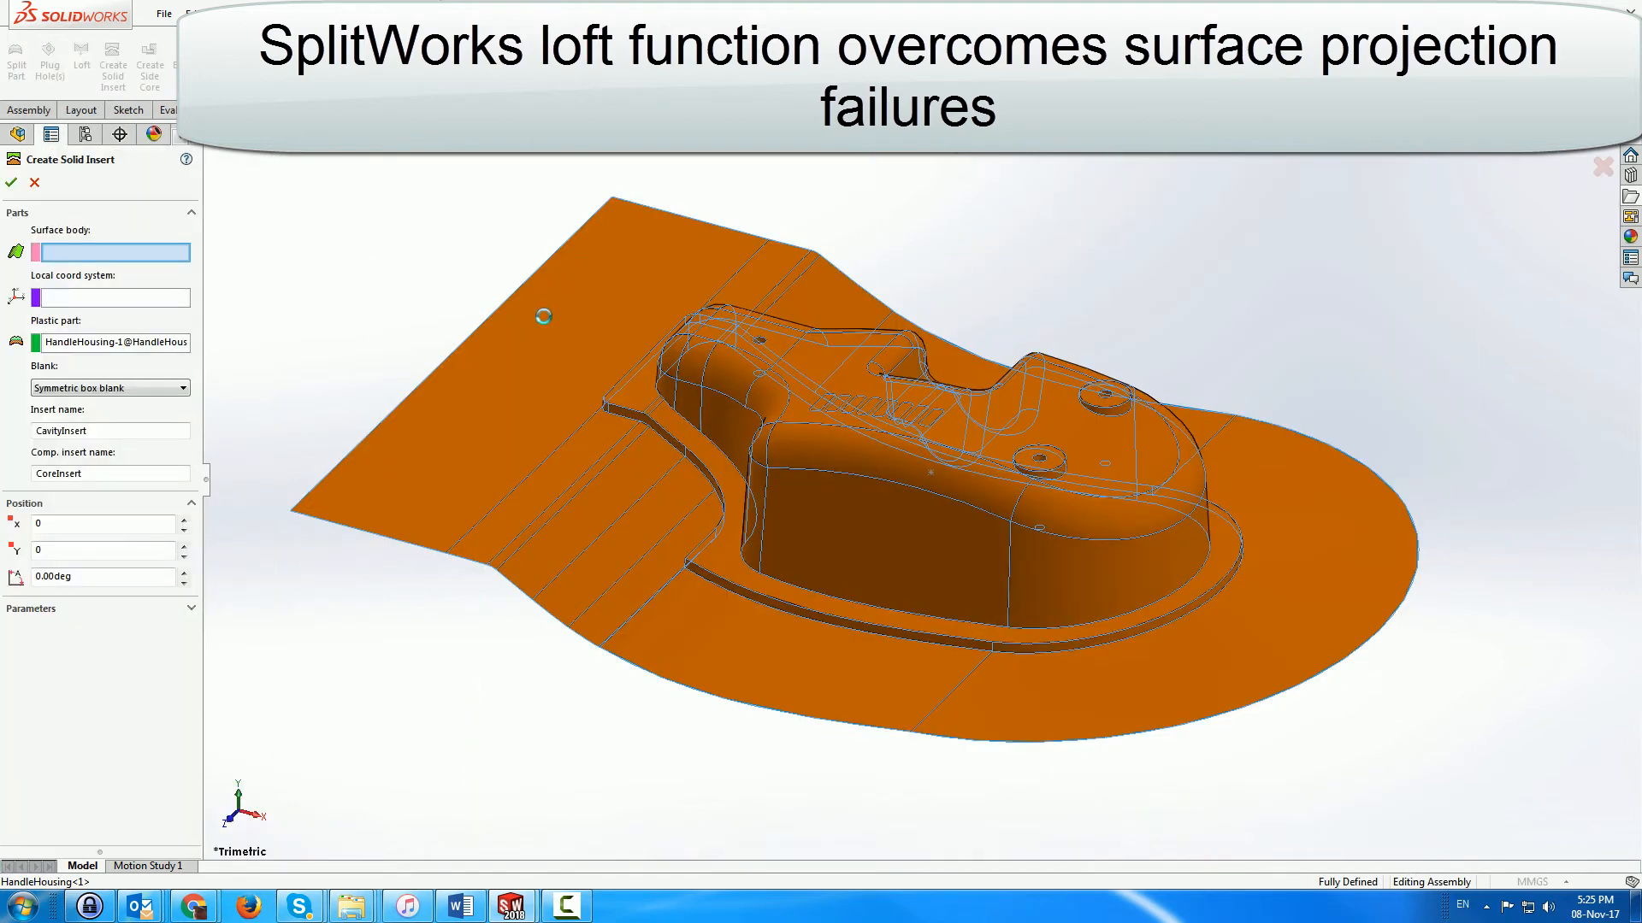
Create the CavityInsert and CoreInsert solids from the parting surface with a symmetric box blank
click(12, 183)
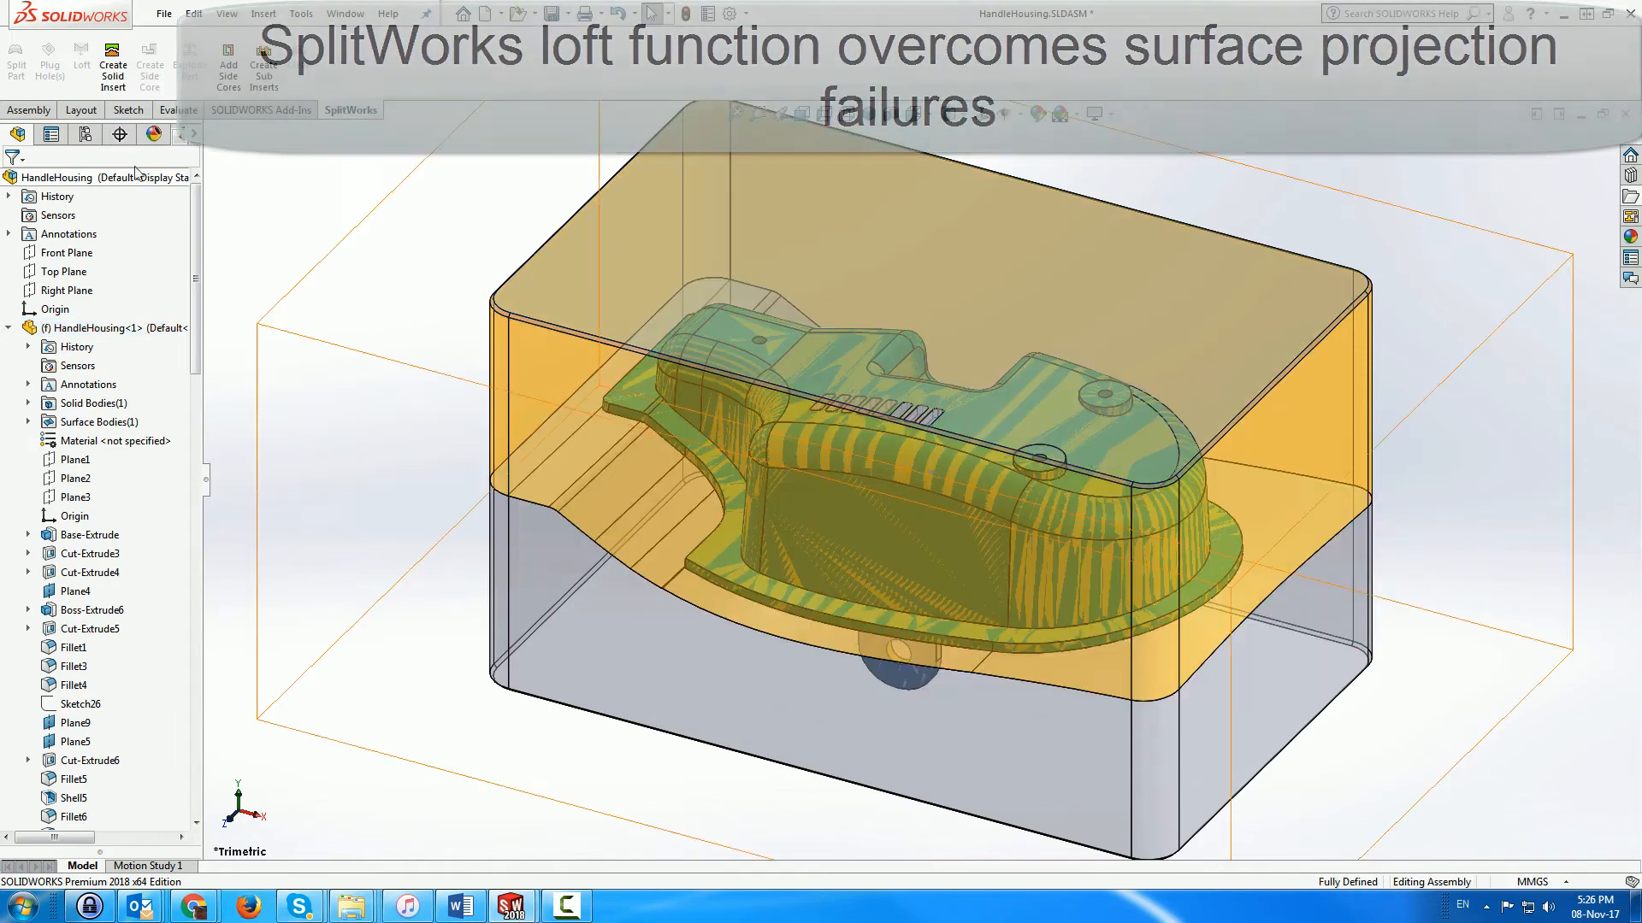
Add an exploded view to the Default configuration, moving the cavity insert up and the core insert down from the housing
click(84, 134)
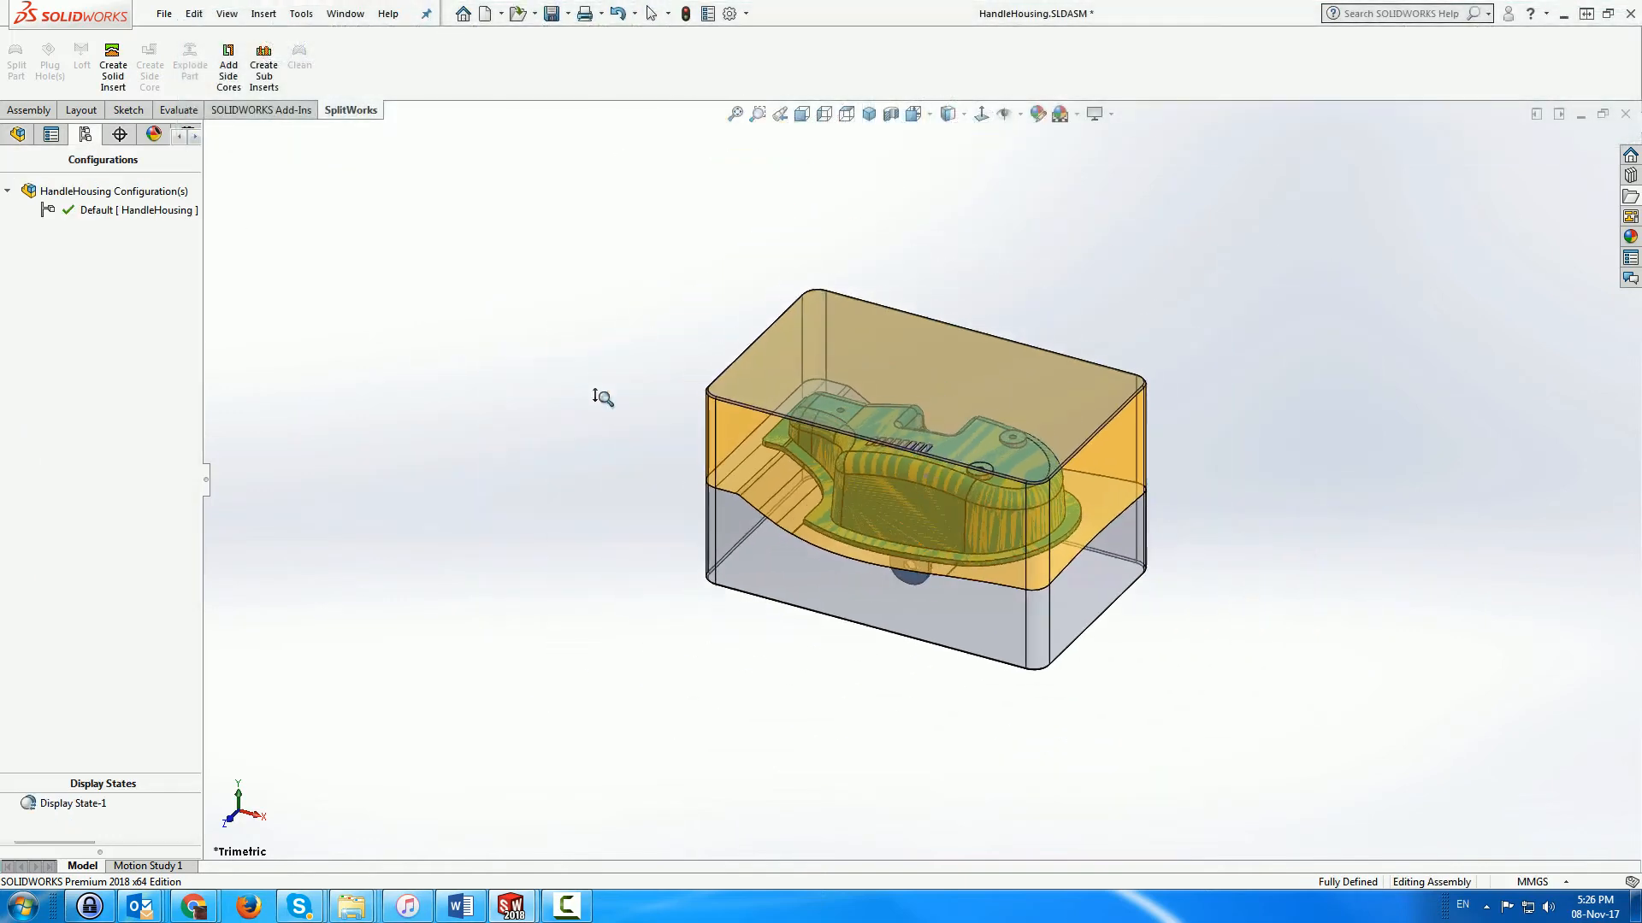
key(f)
right_click(107, 211)
click(163, 242)
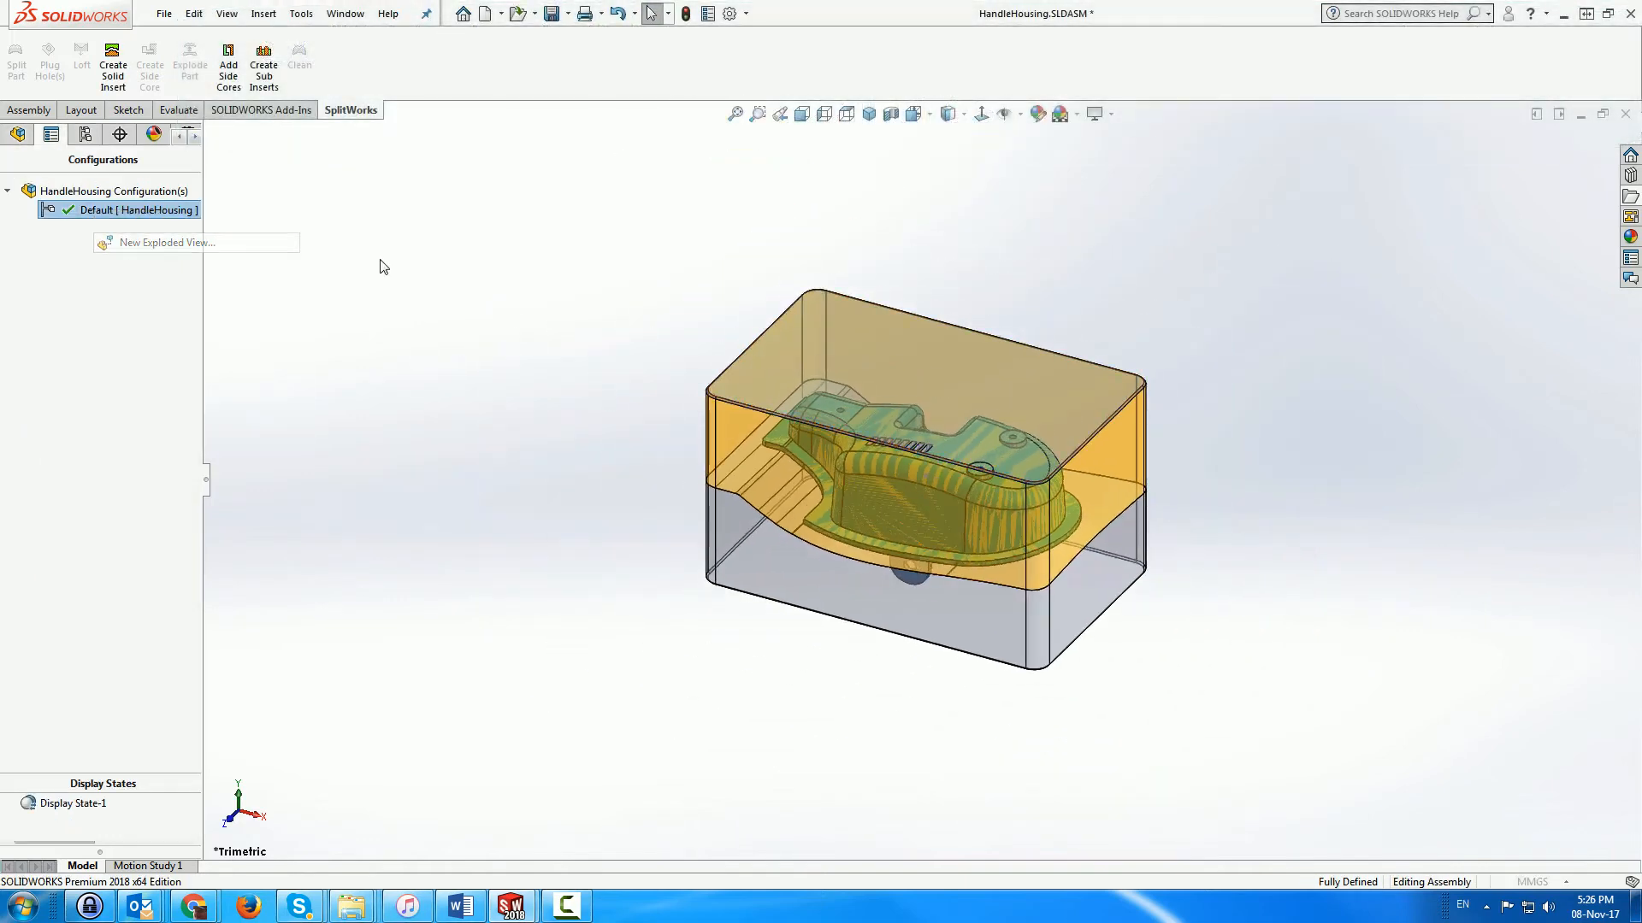
click(944, 326)
drag(927, 393, 925, 240)
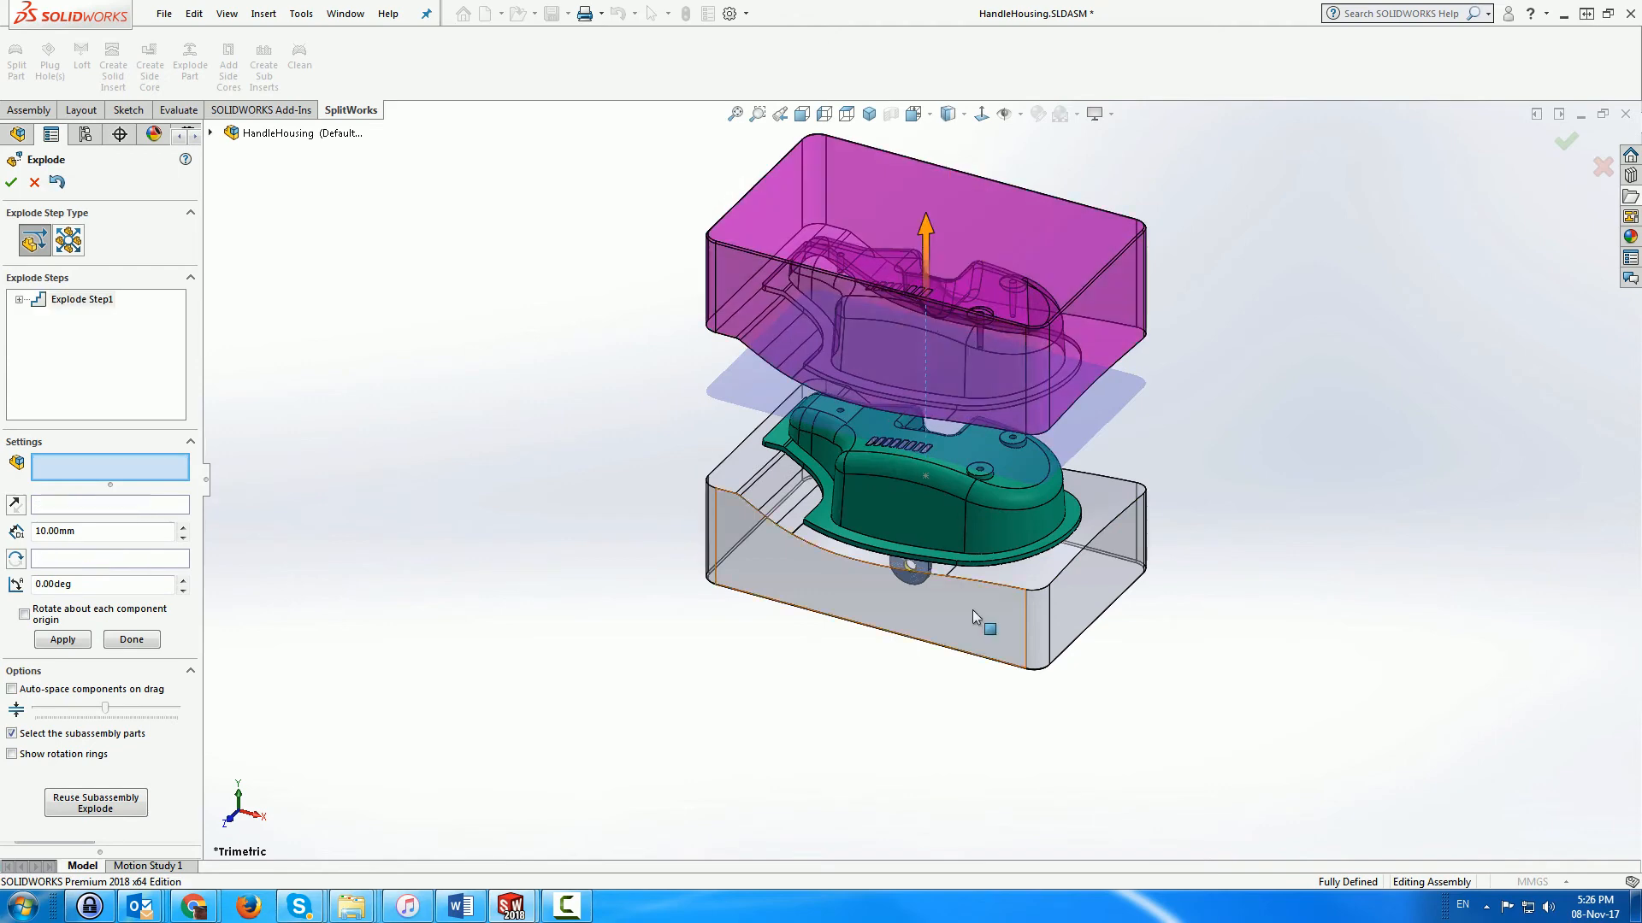
click(921, 429)
drag(925, 505, 925, 569)
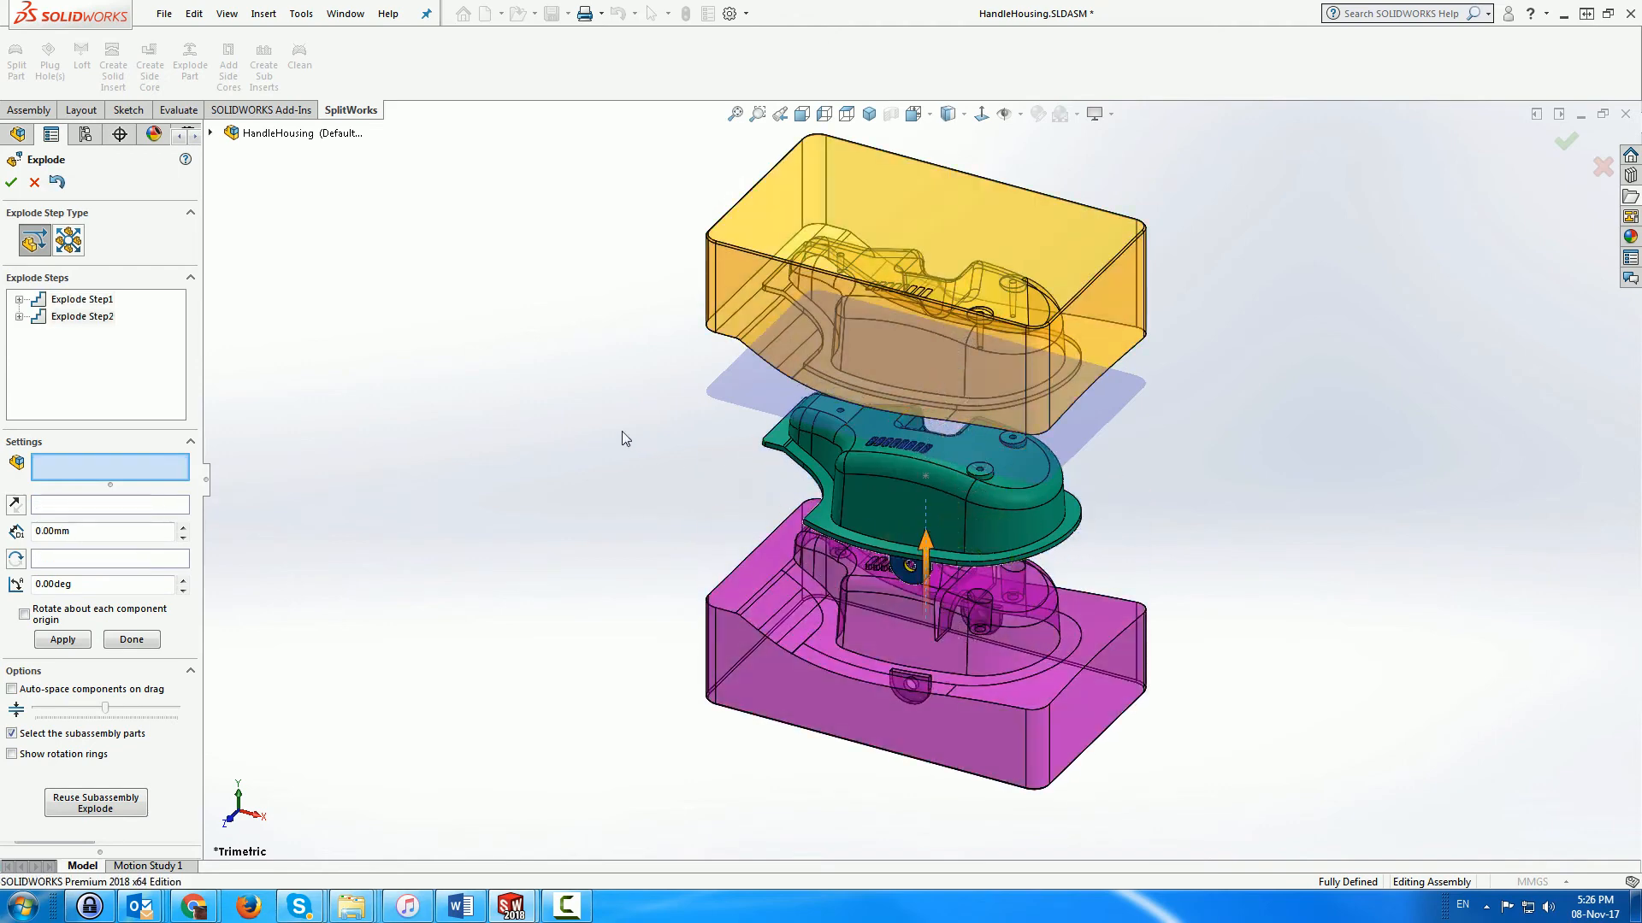
click(12, 182)
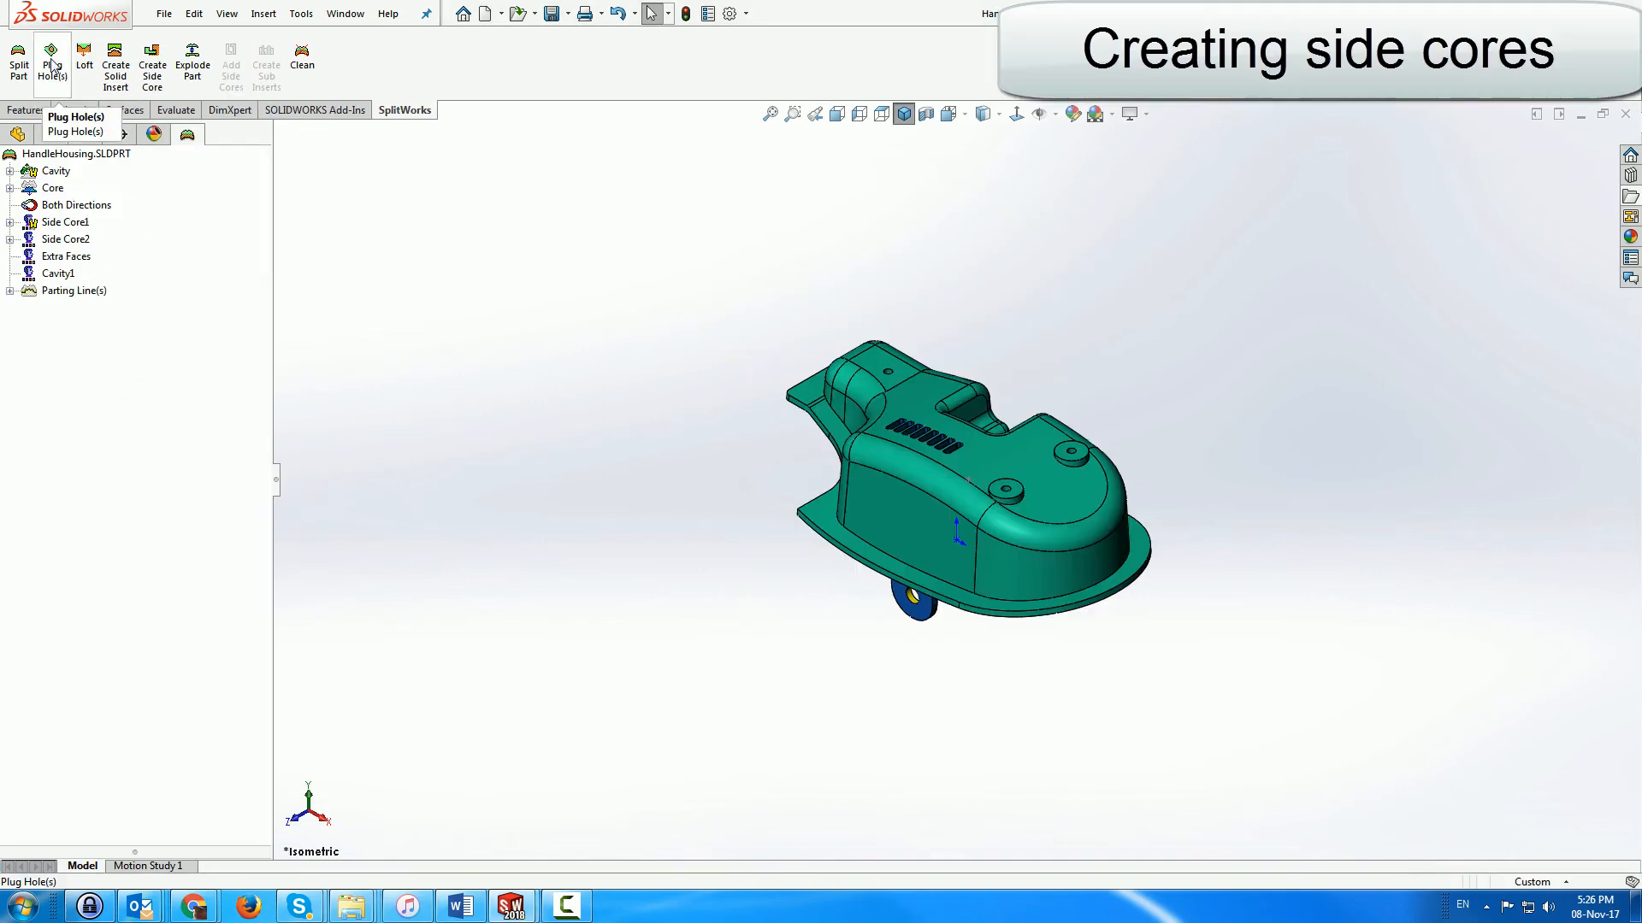
Plug the boundary loop of the Side Core1 surface in the lug hole of the housing part
click(53, 67)
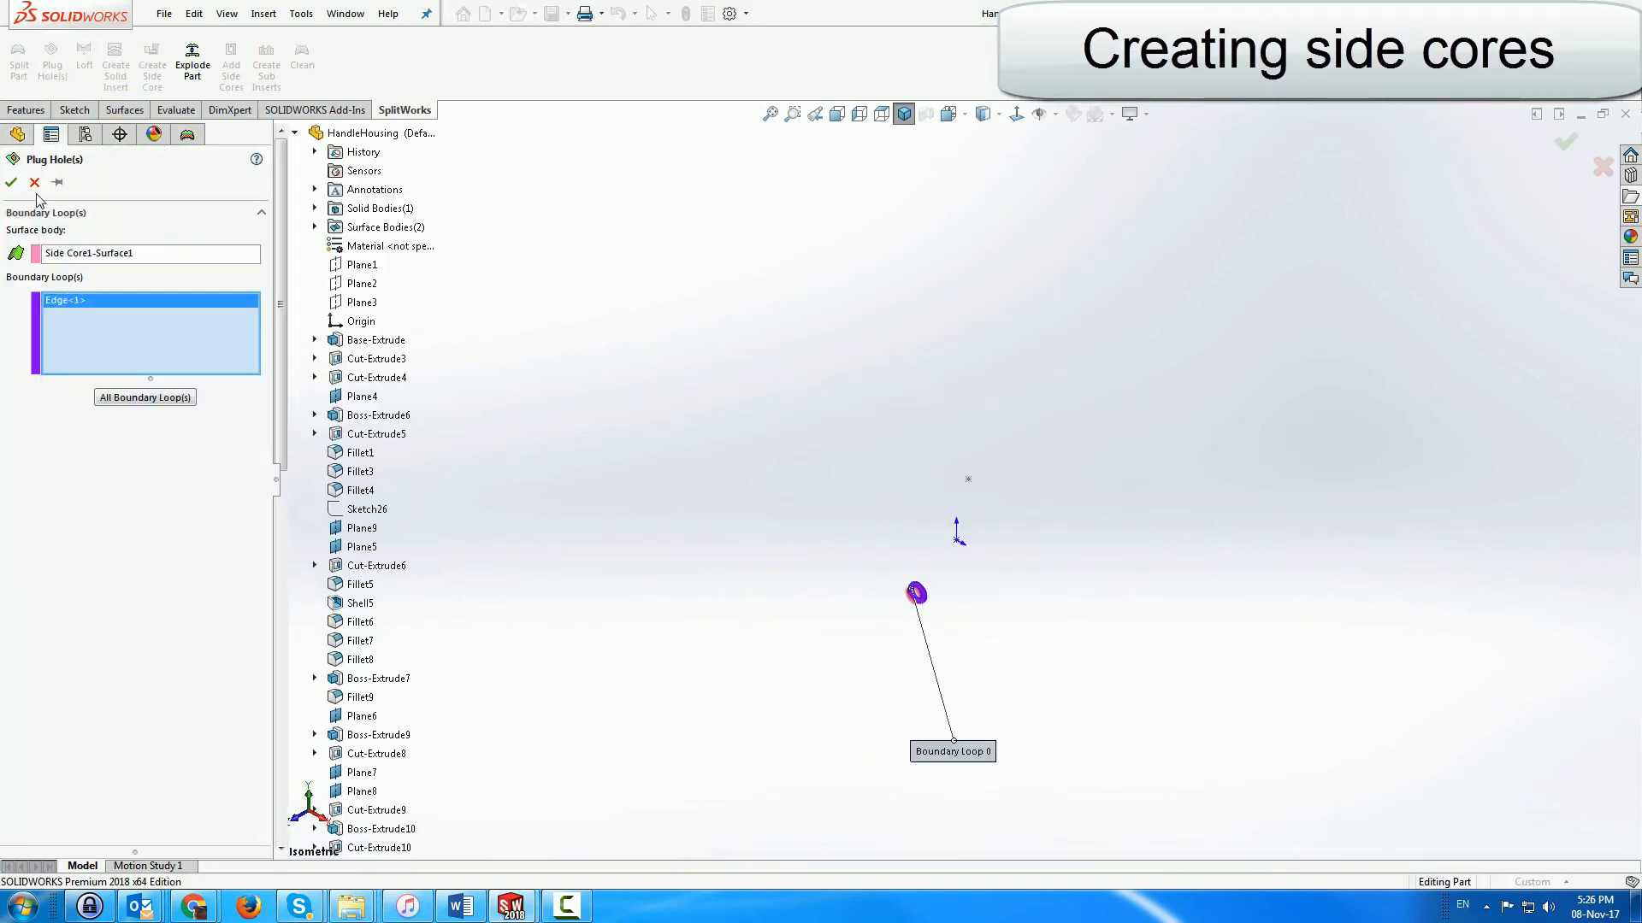
click(13, 183)
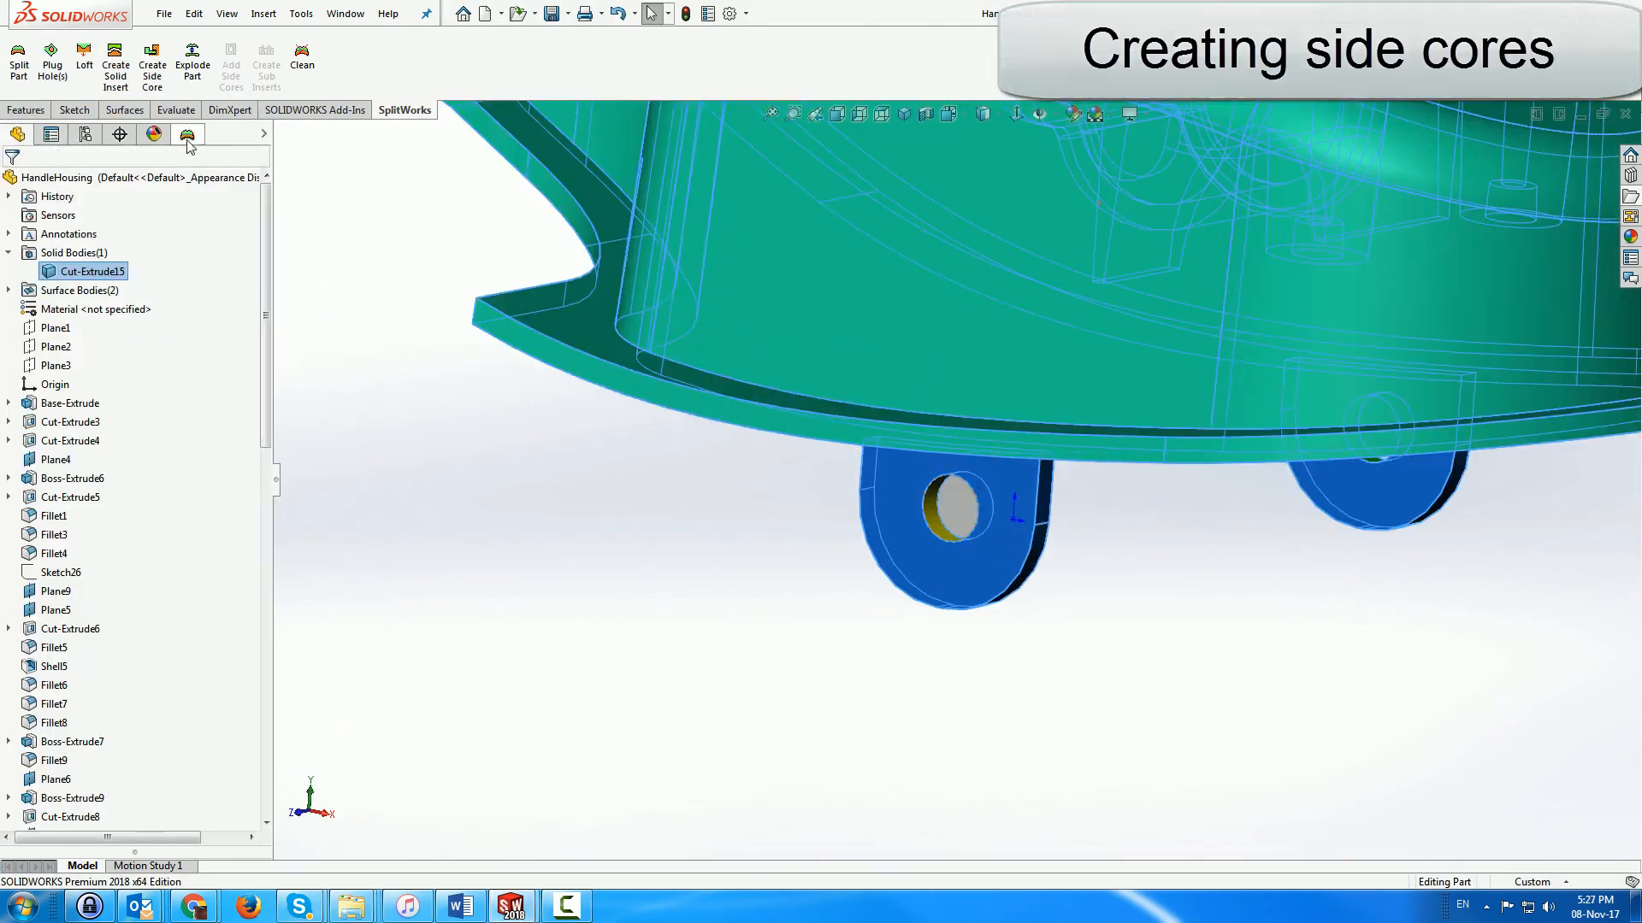
Create a side core from the Side Core1 surface, using the hole's plug face as direction and extending the length to 40 mm
click(60, 224)
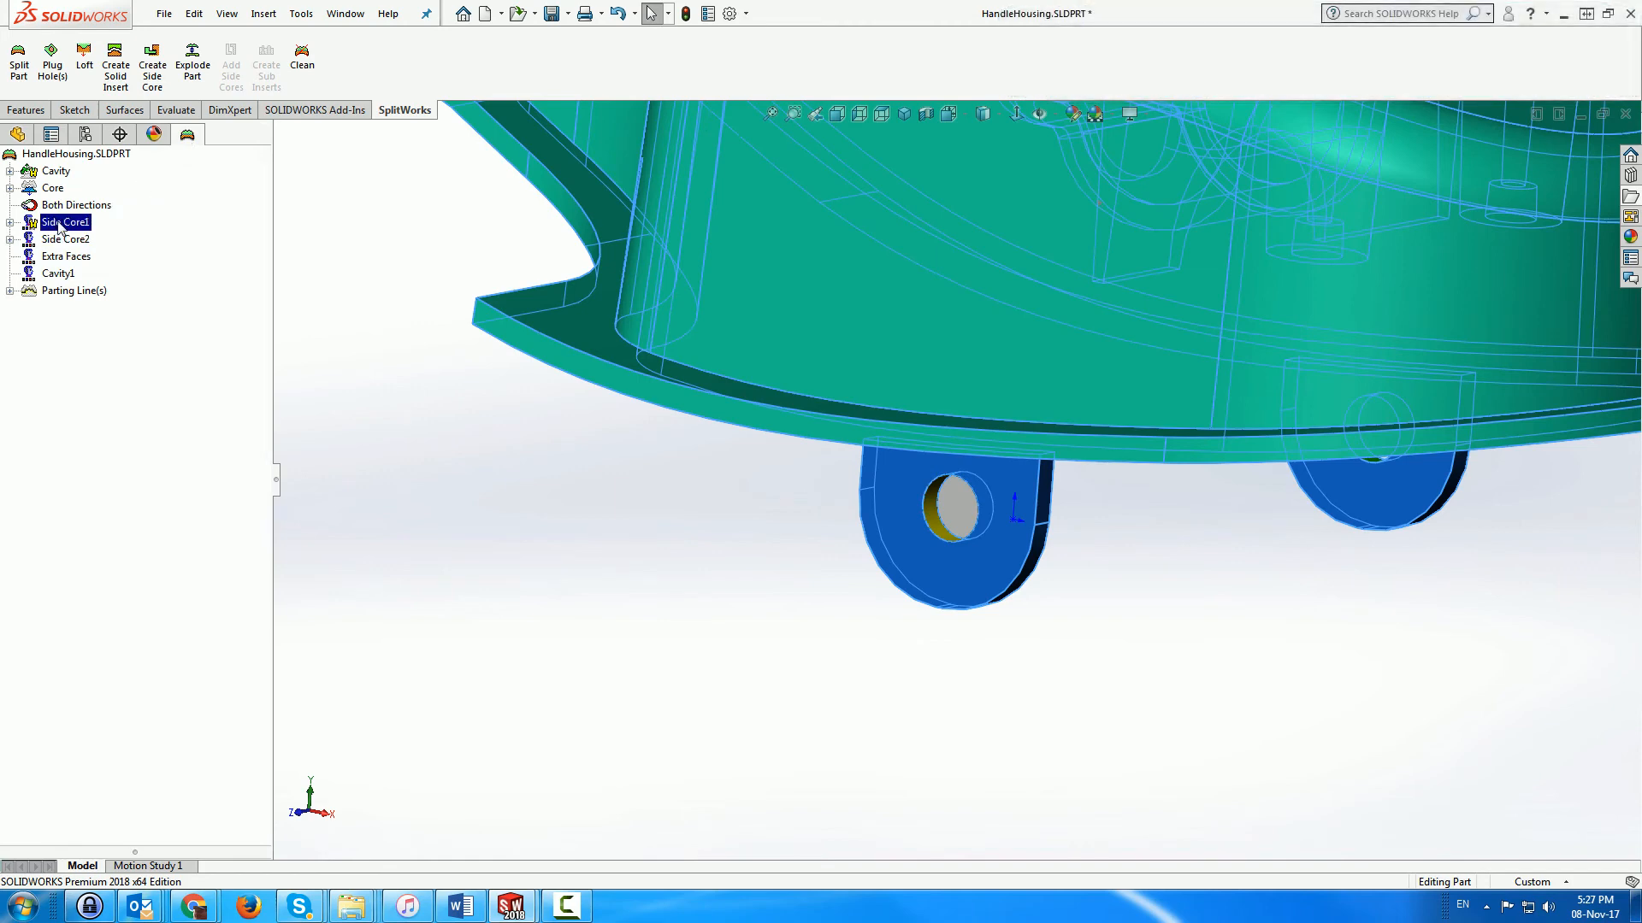
right_click(68, 224)
click(111, 410)
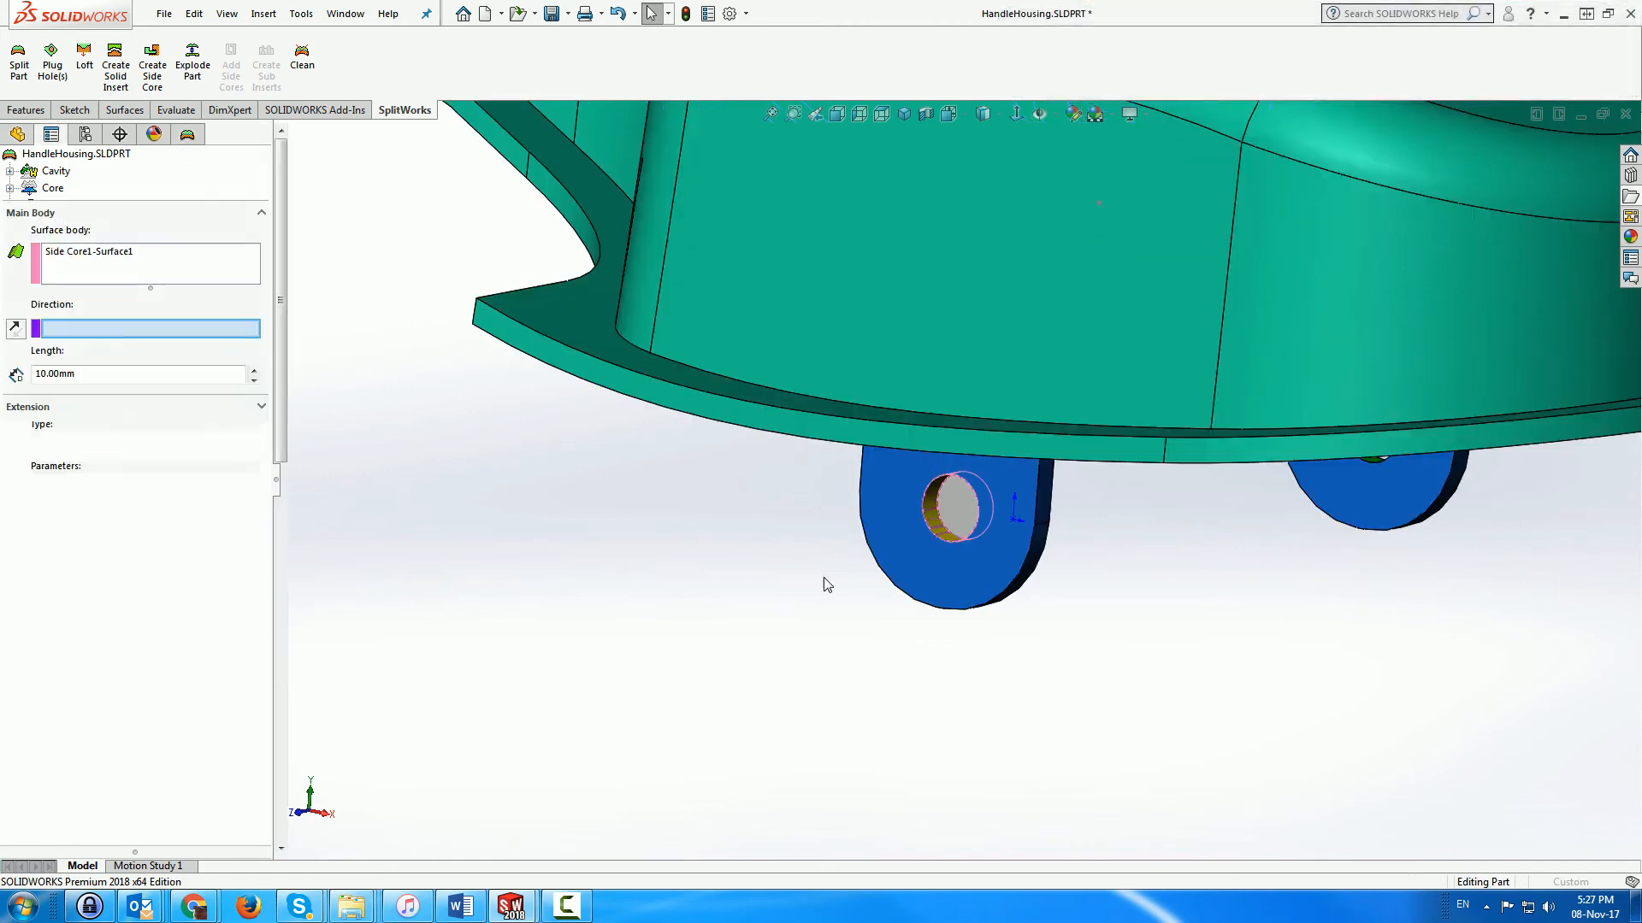
click(964, 511)
key(f)
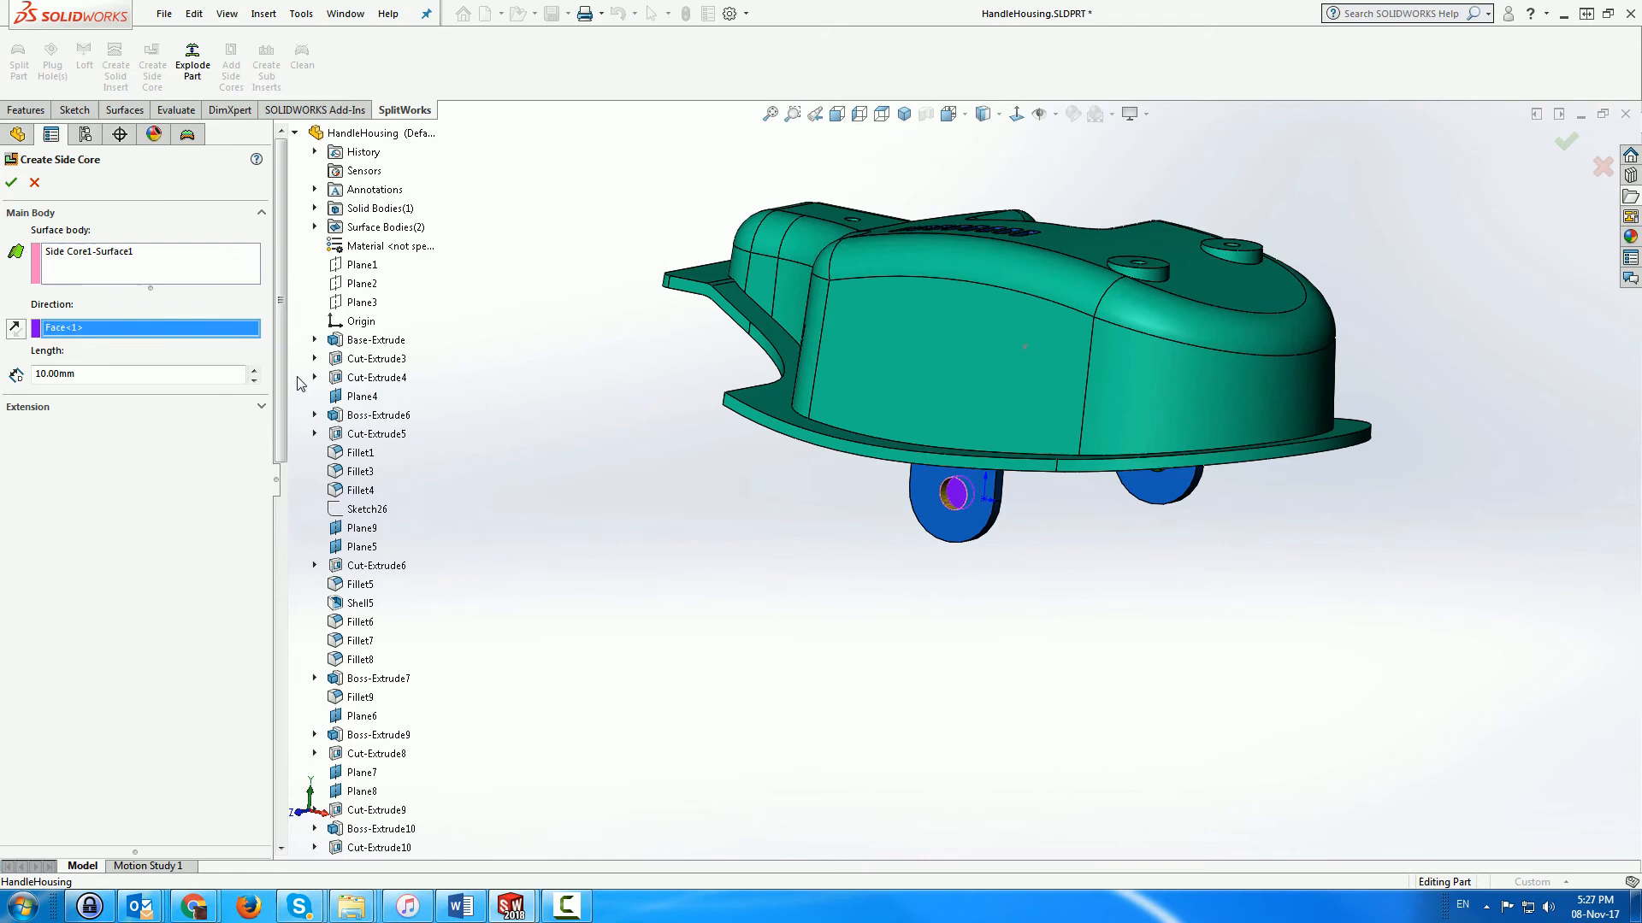
click(253, 370)
middle_drag(593, 436, 513, 436)
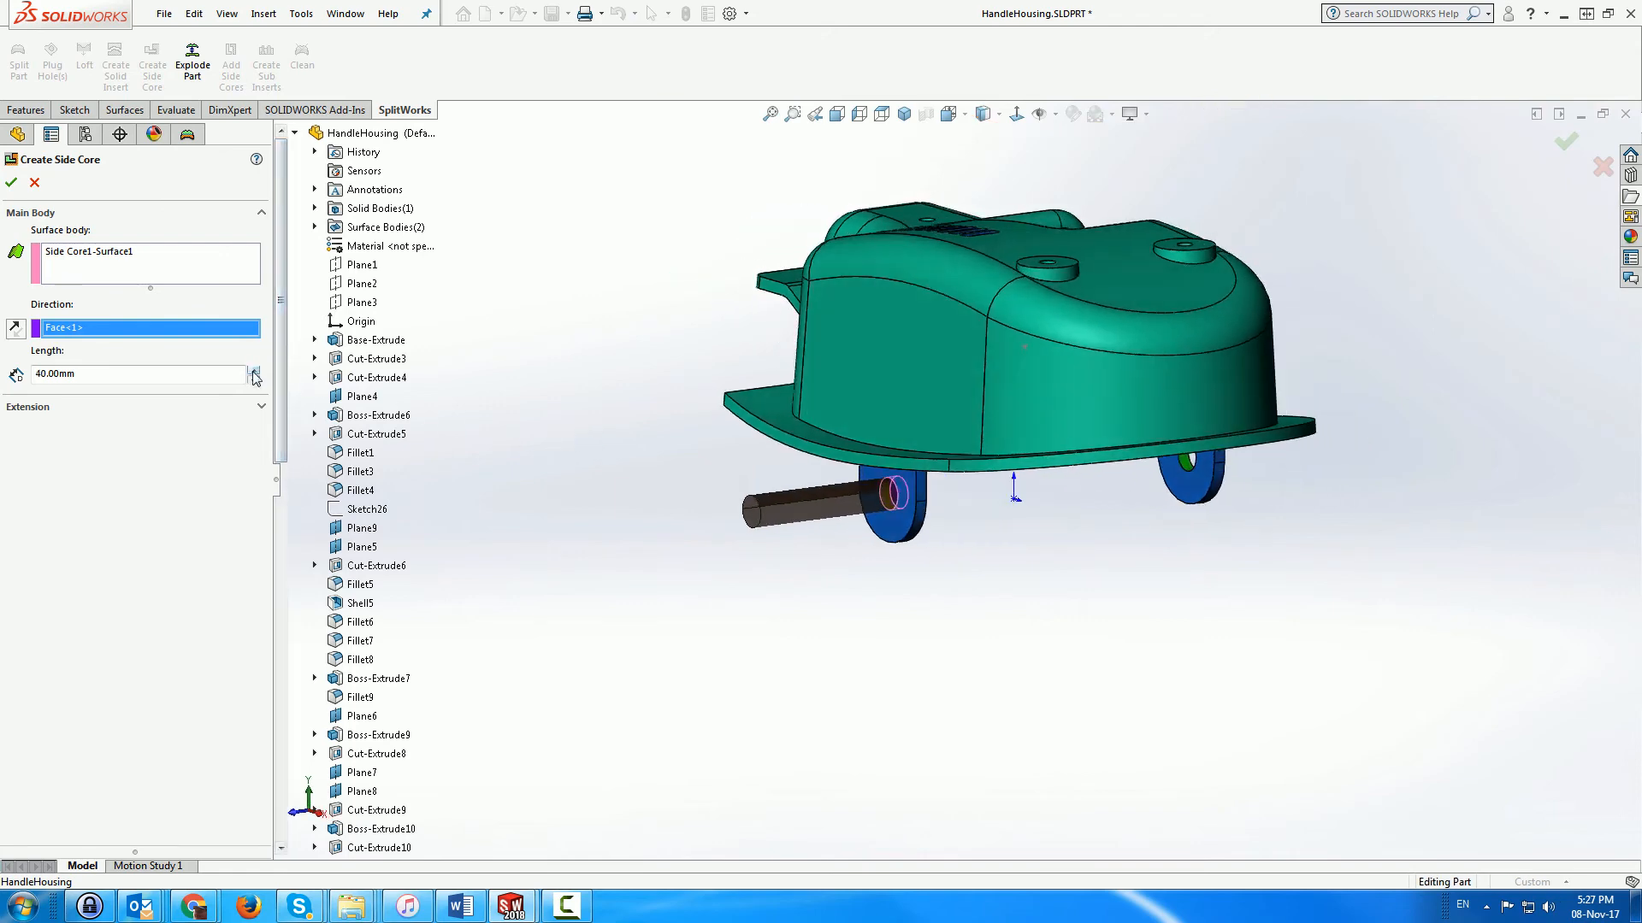
click(253, 370)
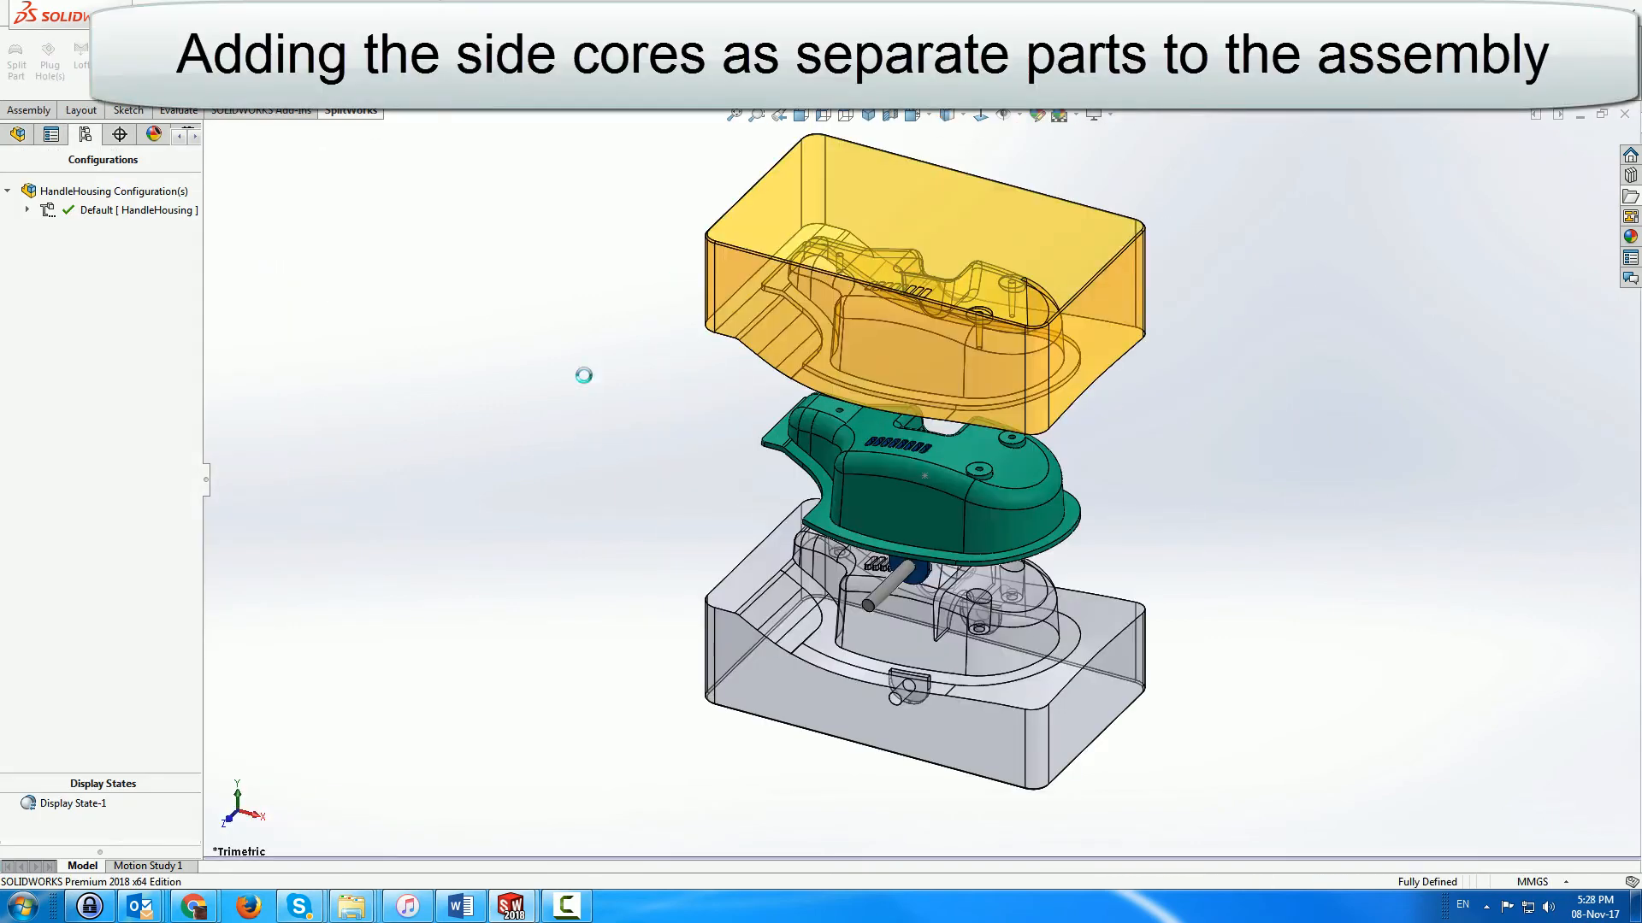
Start adding side cores to the assembly and select the two cylindrical side core bodies beside the housing
middle_drag(587, 370, 547, 342)
click(17, 135)
click(267, 64)
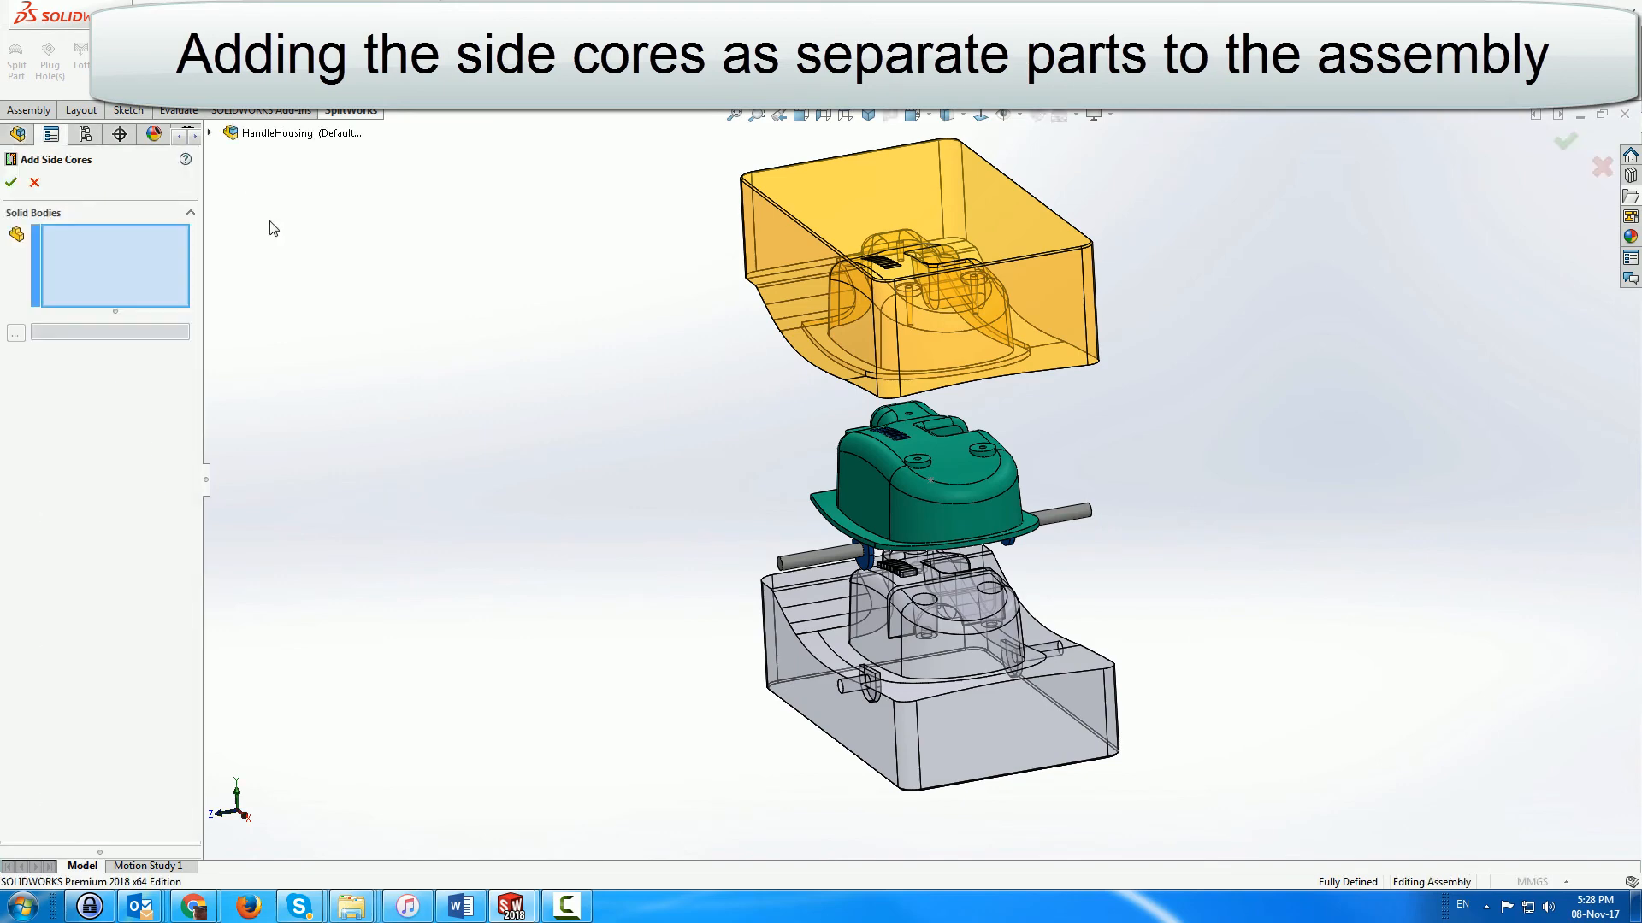
click(828, 563)
click(1061, 513)
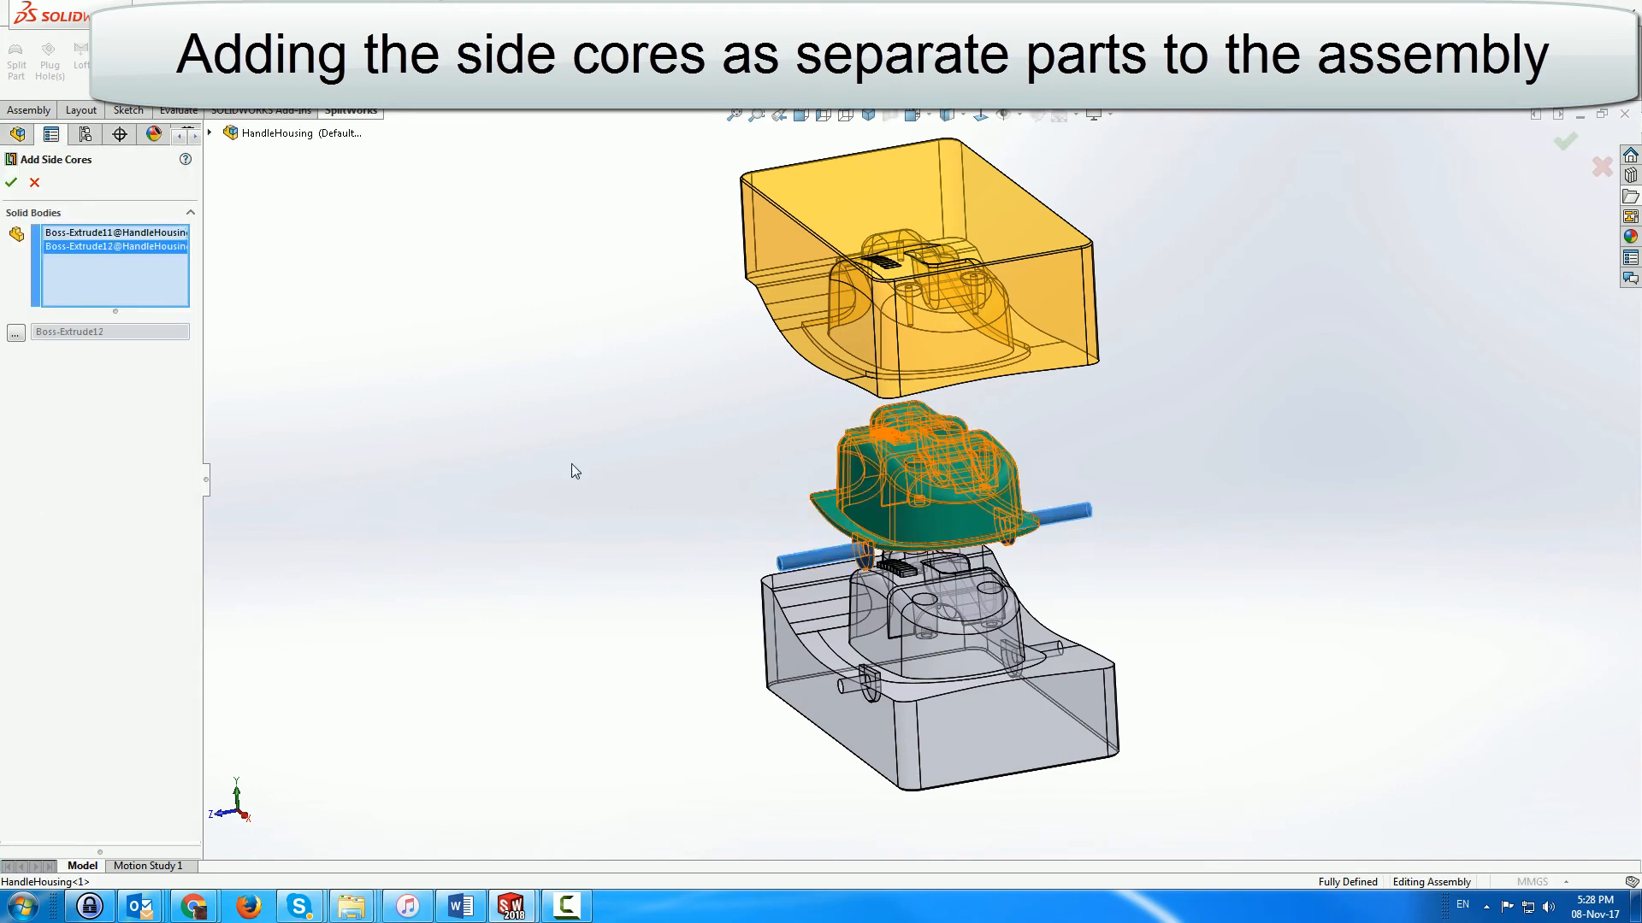
Save the first side core body as part SideCore1 and the second as SideCore2 in the Car Handle folder
click(106, 237)
click(16, 334)
text(SideCore1)
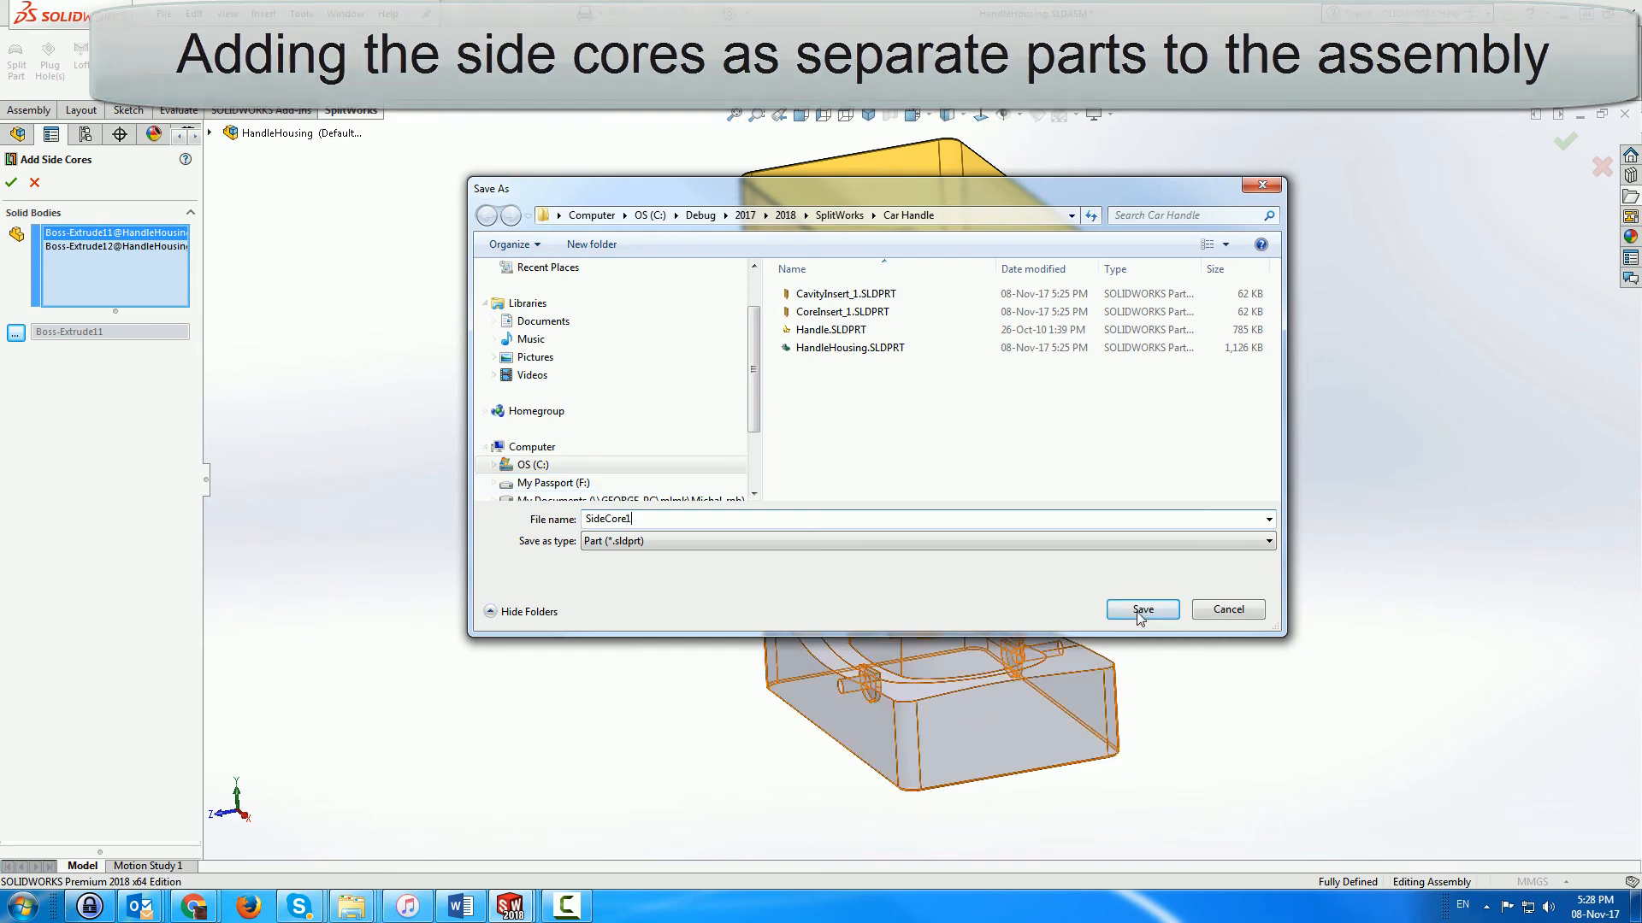
key(Return)
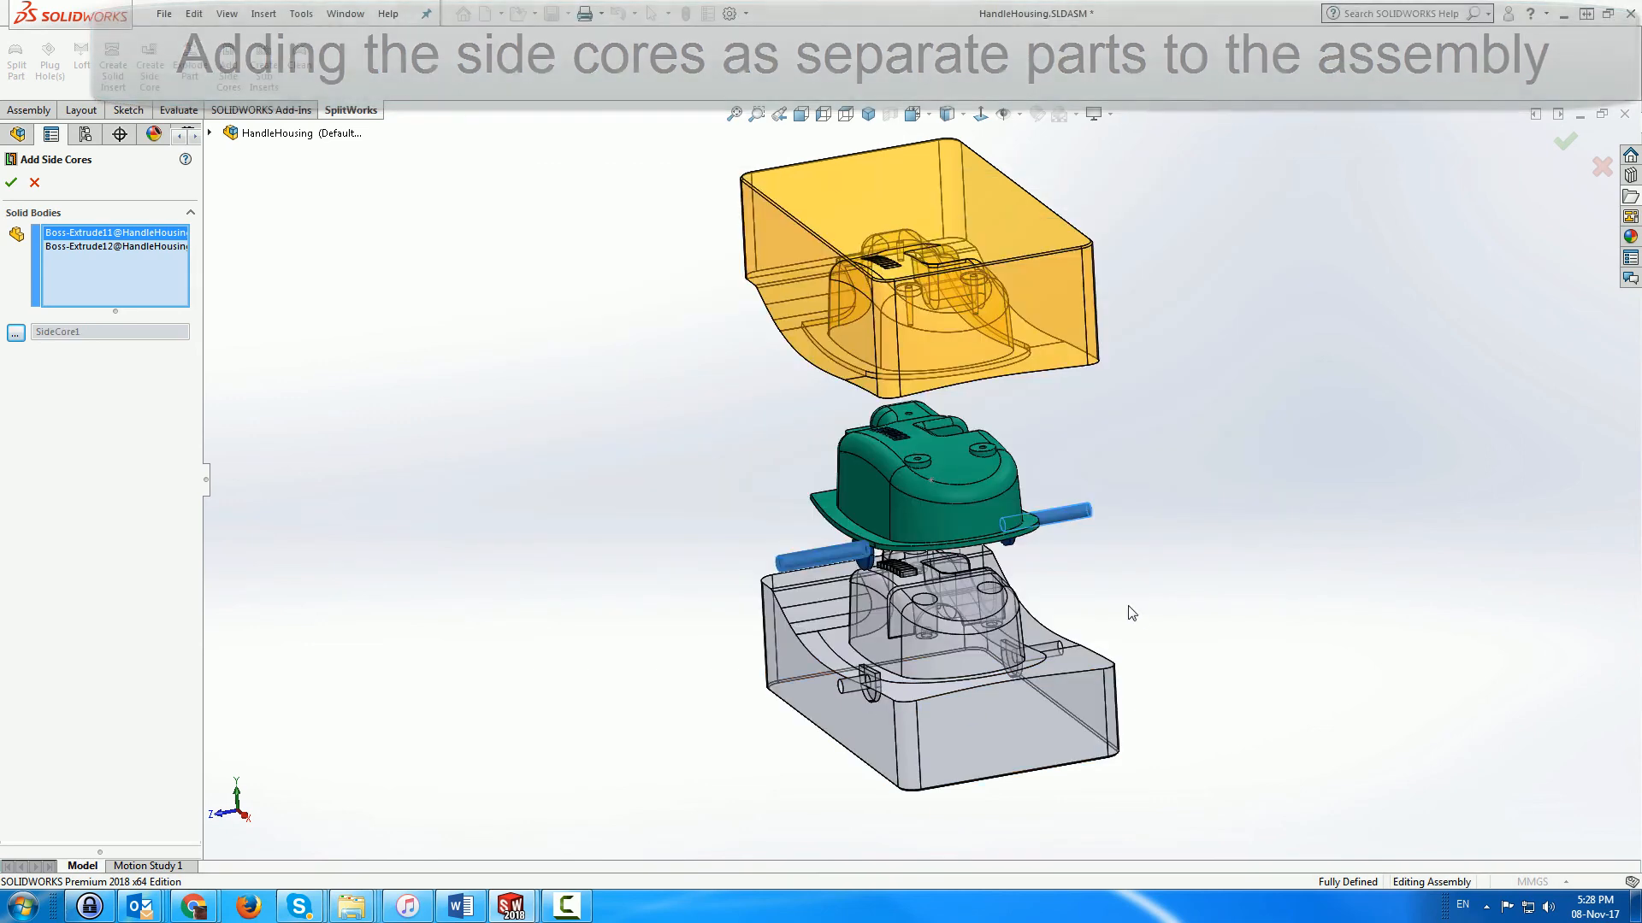
click(16, 334)
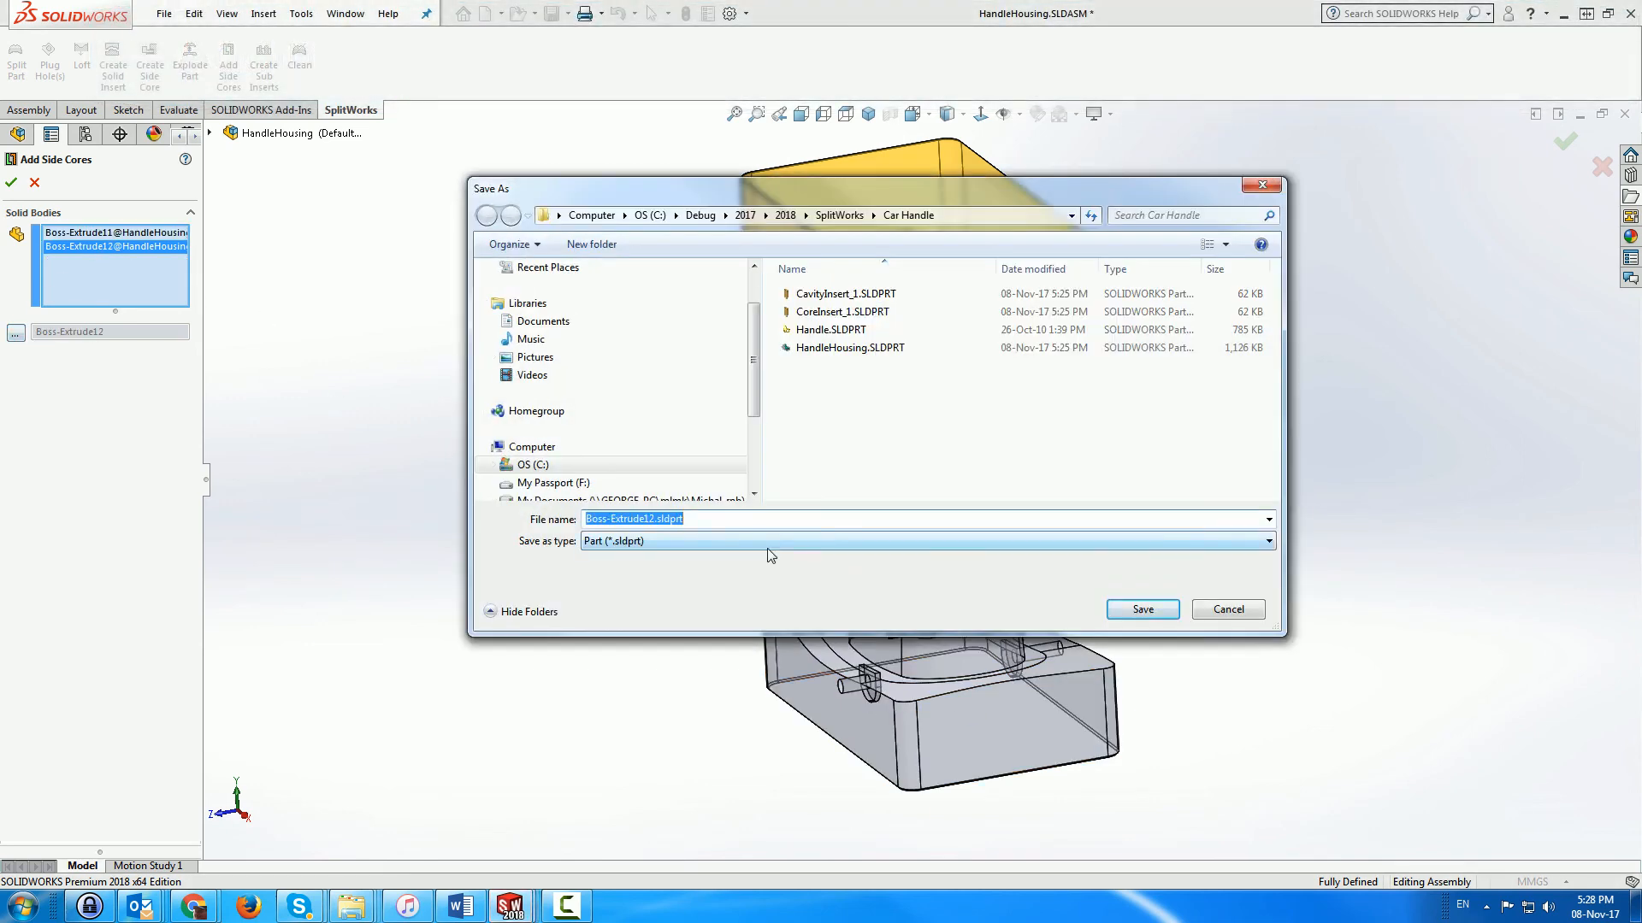
text(SideCore2)
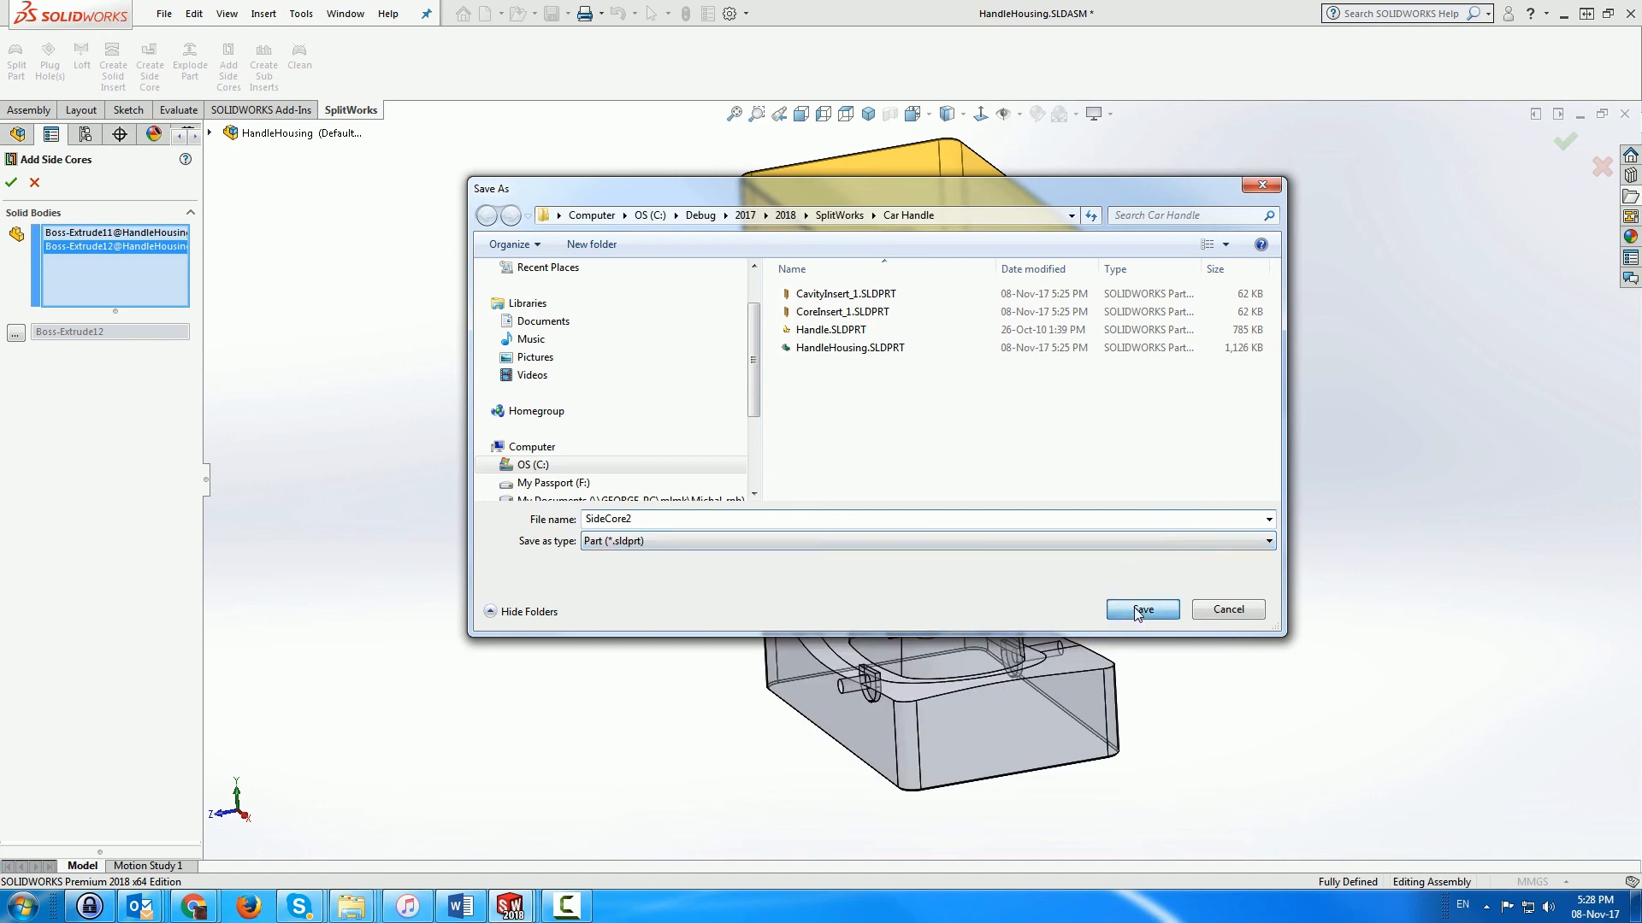
click(1141, 610)
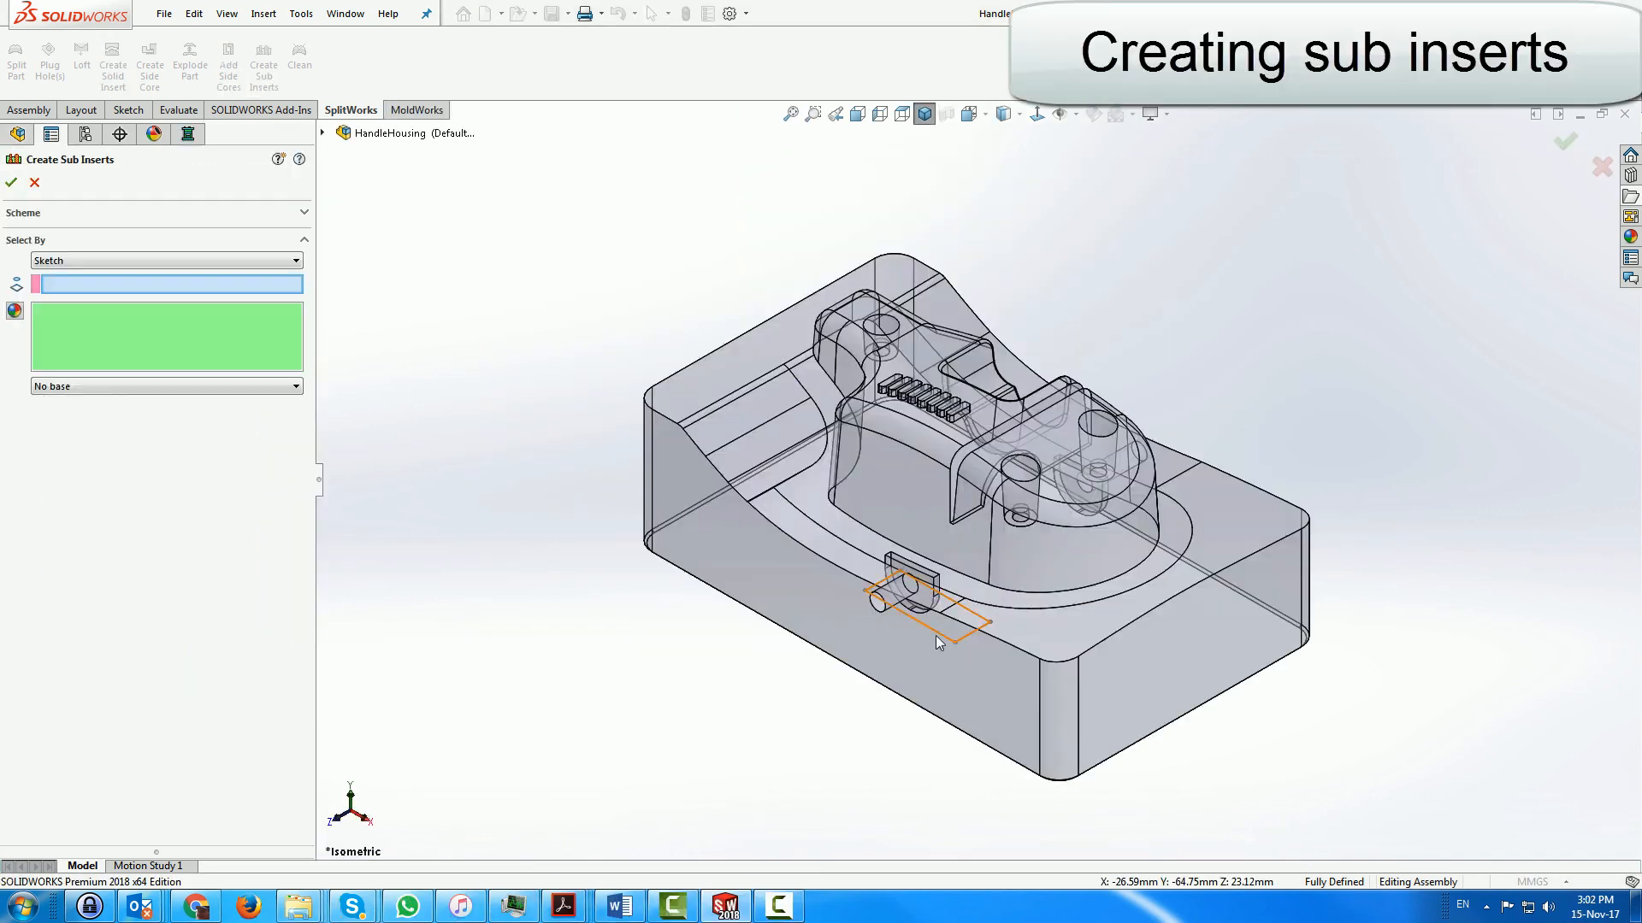
Create a sub insert with no base from the rectangular sketch in the core insert, and explode it about 102 mm downward
click(939, 643)
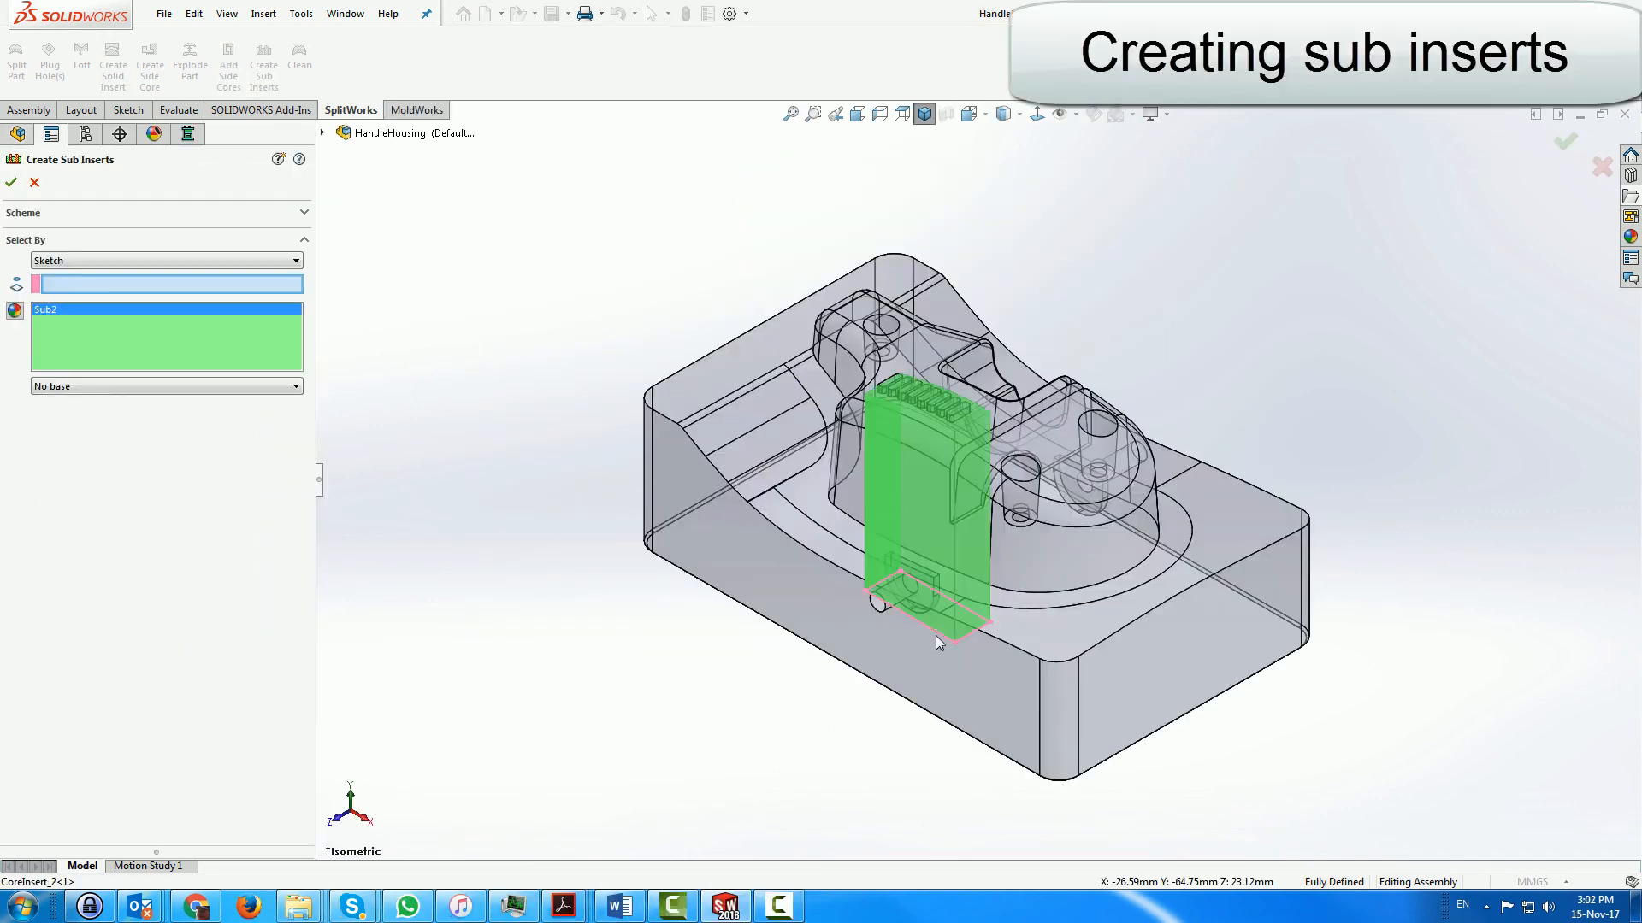
mouse_move(939, 643)
middle_down()
mouse_move(936, 528)
mouse_move(920, 547)
middle_up()
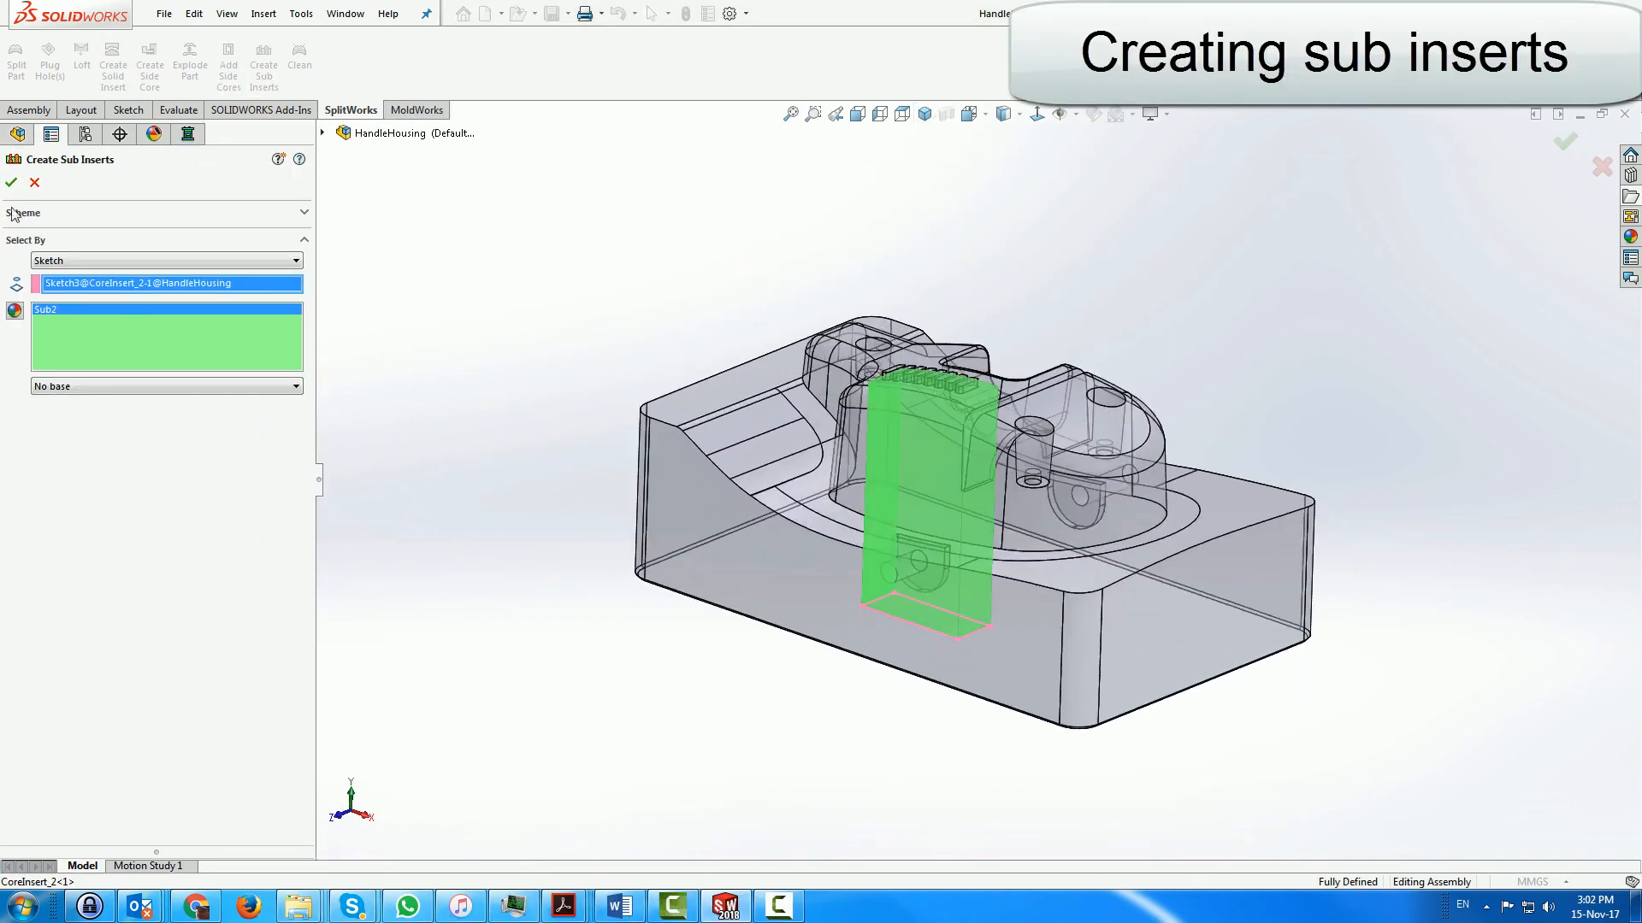
click(12, 183)
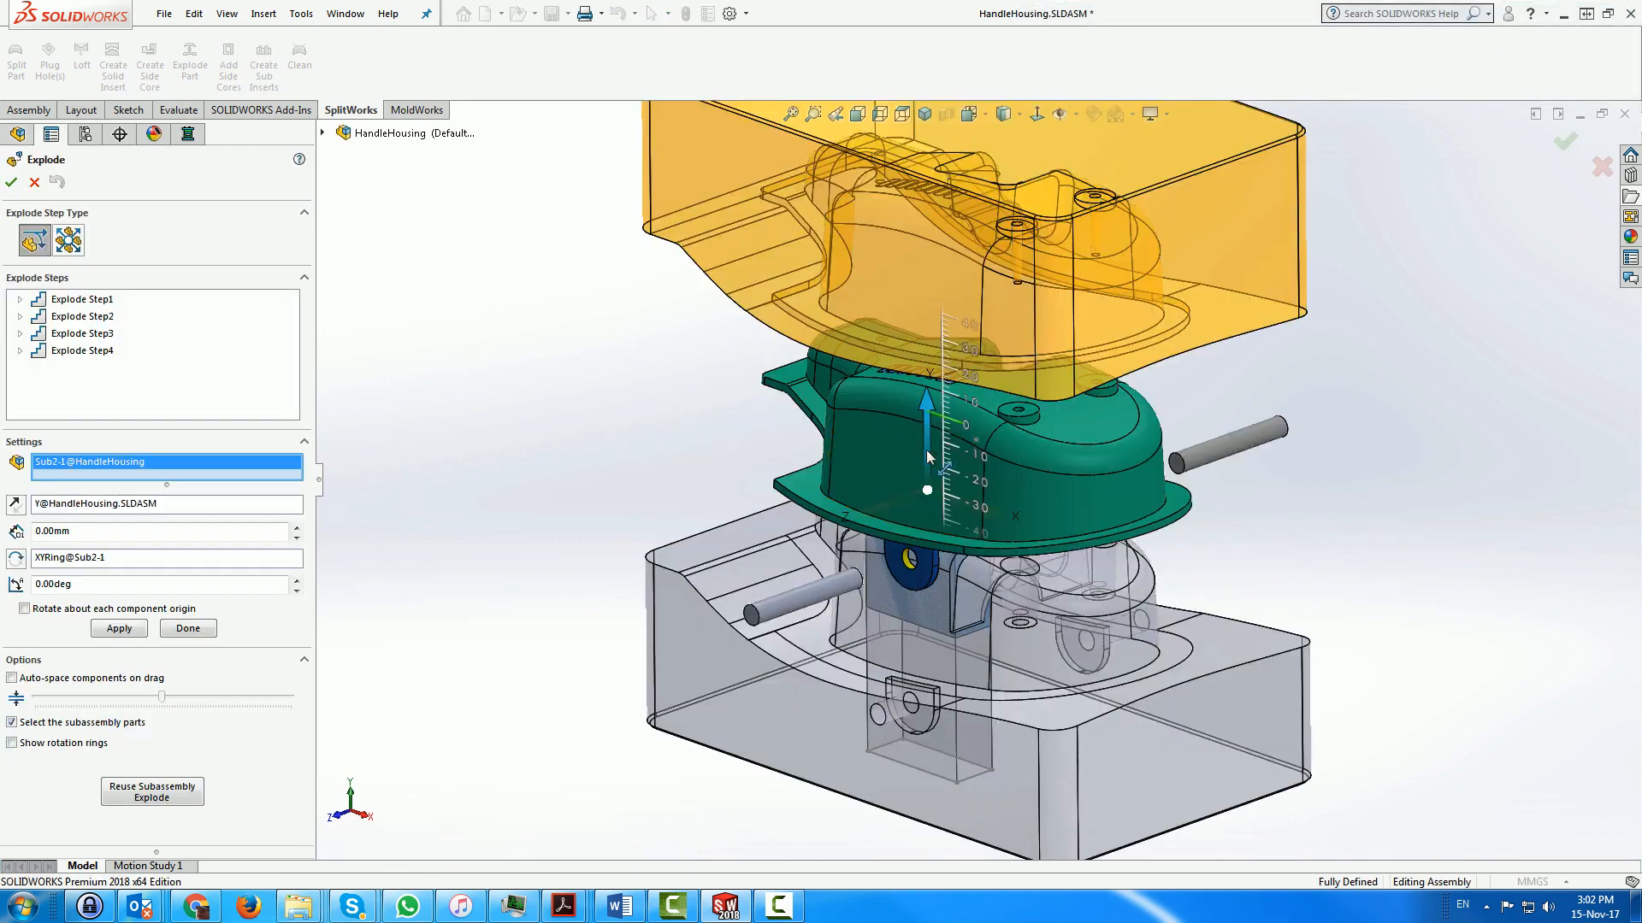
drag(926, 449, 945, 583)
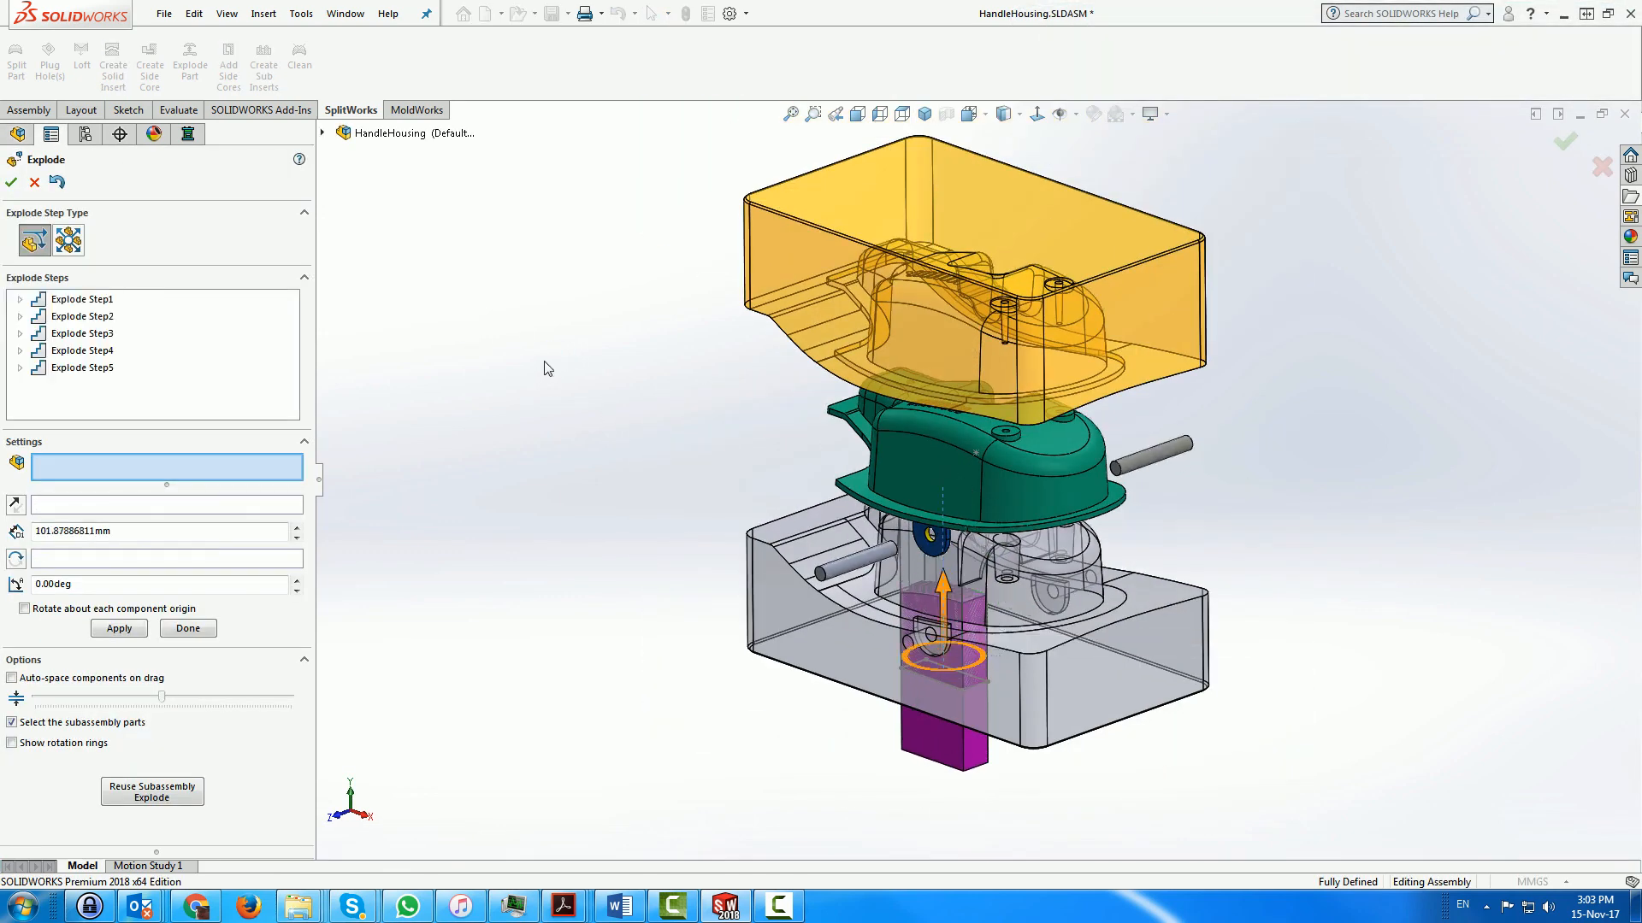